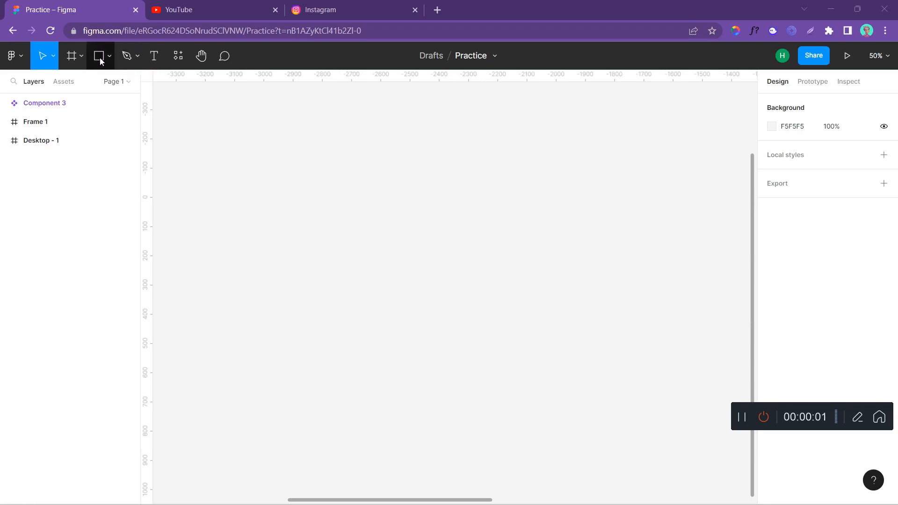
# Draw a rectangle on the empty canvas and size it to 681 wide by 121 high
pyautogui.moveTo(282, 161); pyautogui.dragTo(476, 231)
pyautogui.click(785, 155)
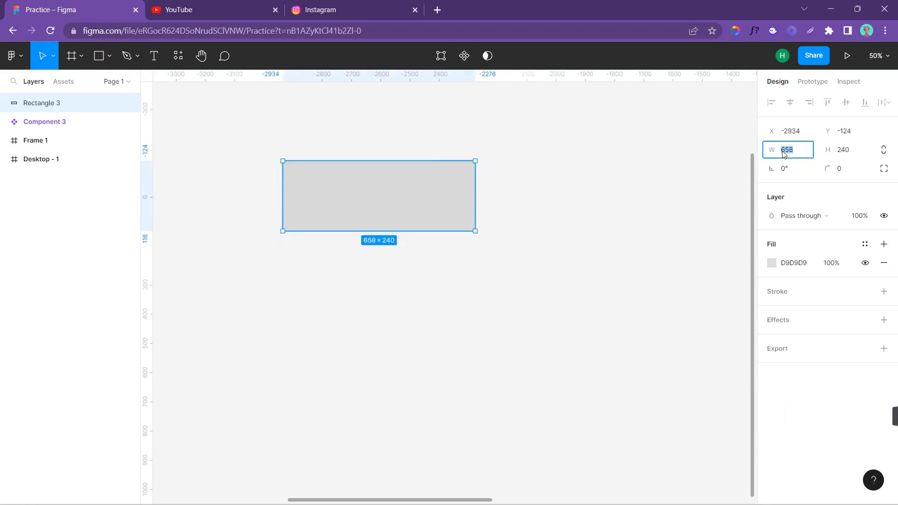
pyautogui.write('681')
pyautogui.press('Return')
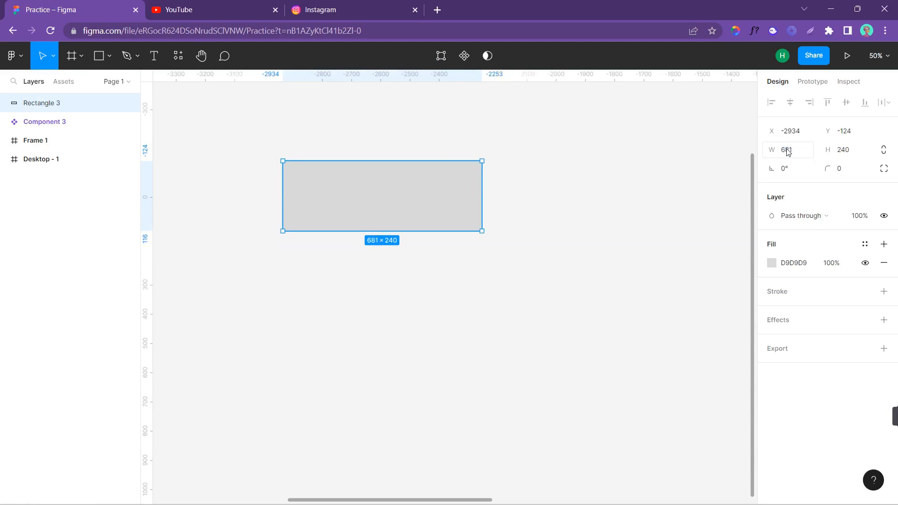
pyautogui.click(847, 157)
pyautogui.press('Return')
pyautogui.click(475, 244)
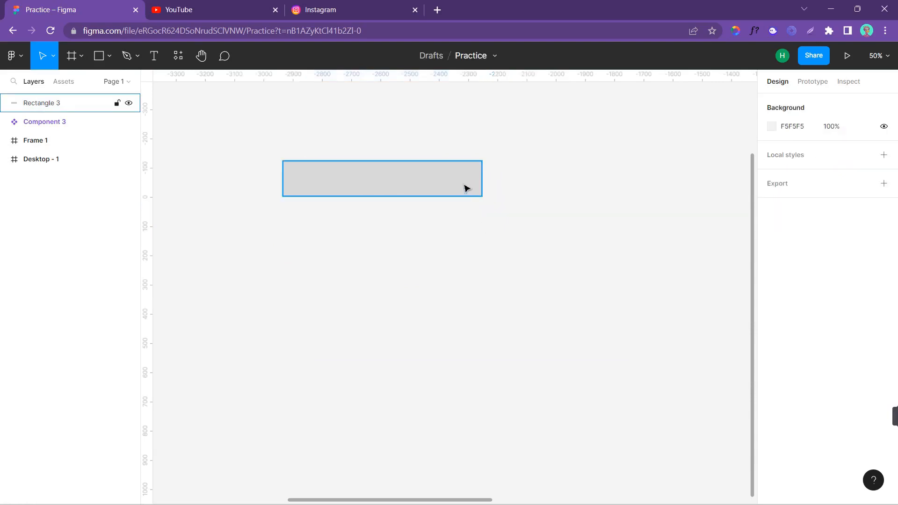
# Round the rectangle's corners with a radius of 30
pyautogui.click(467, 188)
pyautogui.click(850, 173)
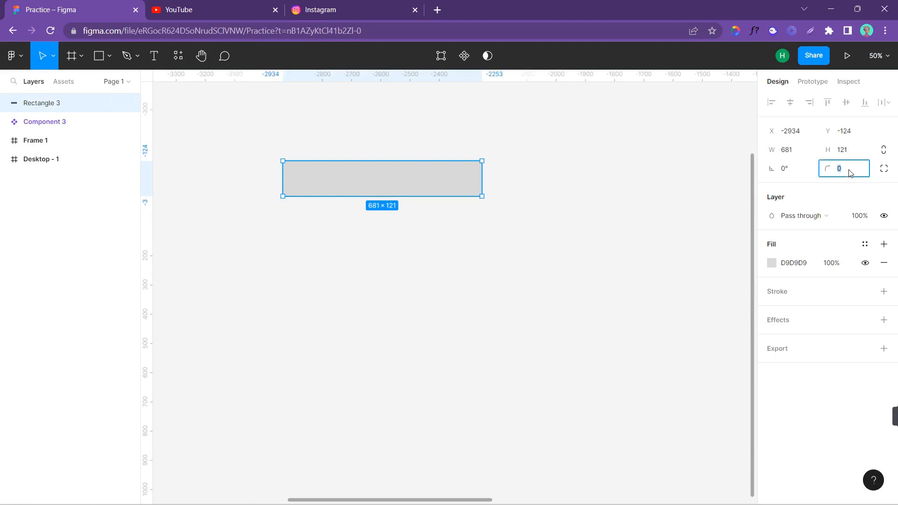
pyautogui.write('20')
pyautogui.press('Return')
pyautogui.click(512, 286)
# Change the rounded rectangle's fill to solid black
pyautogui.click(421, 190)
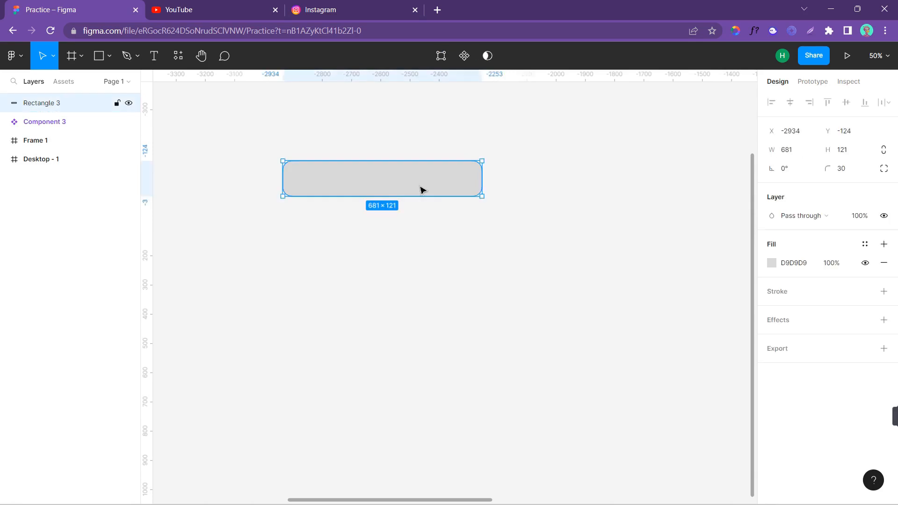
pyautogui.click(773, 264)
pyautogui.moveTo(672, 238); pyautogui.dragTo(606, 362)
pyautogui.click(534, 308)
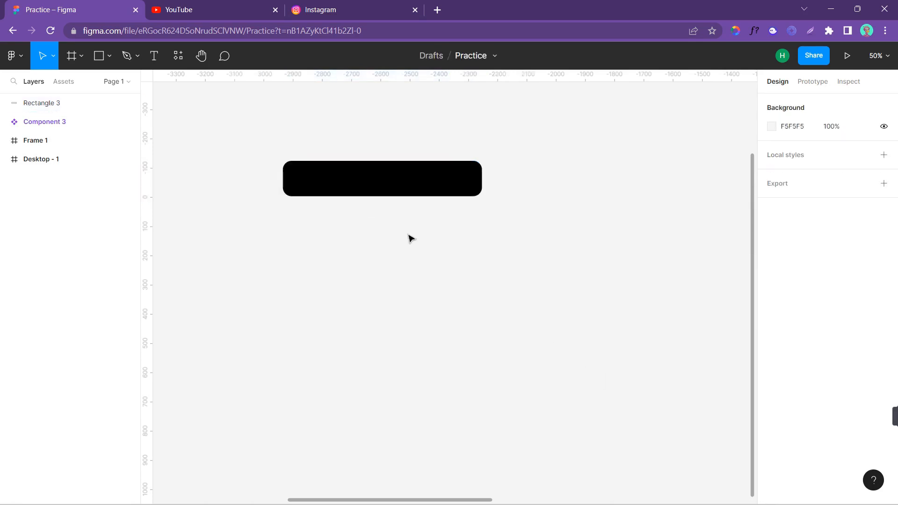
# Draw a circle of about 126 × 126 with the Ellipse tool and move it over the left part of the black bar
pyautogui.keyDown('ctrl'); pyautogui.scroll(3, 410, 238); pyautogui.keyUp('ctrl')
pyautogui.scroll(2, 409, 238)
pyautogui.hscroll(-3, 410, 238)
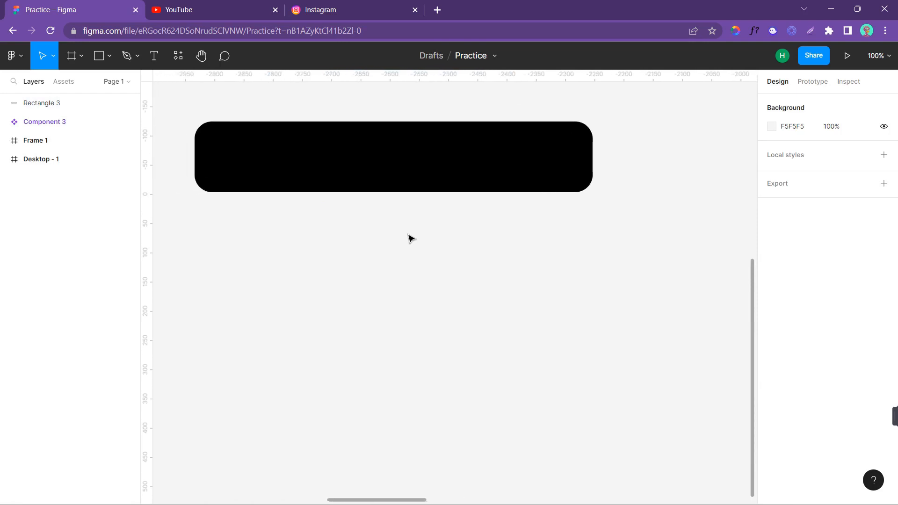
pyautogui.scroll(2, 410, 239)
pyautogui.hscroll(-1, 410, 238)
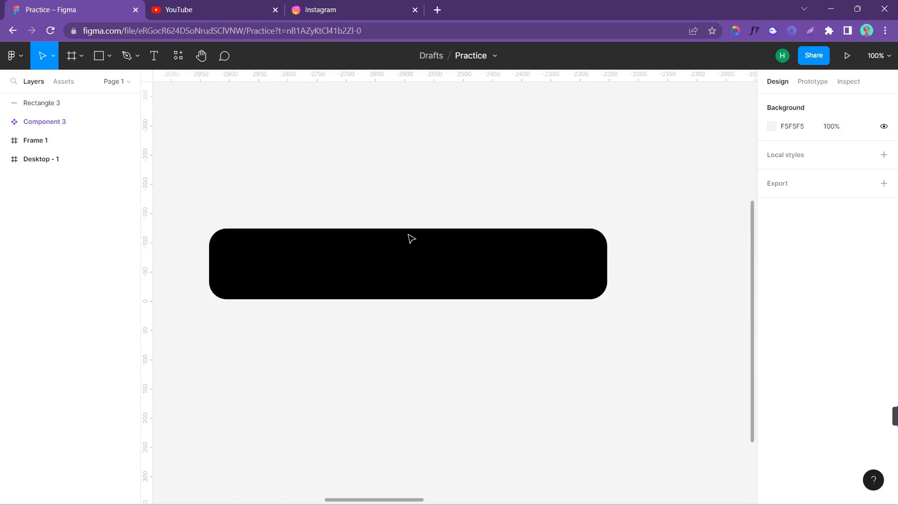
pyautogui.click(104, 58)
pyautogui.click(108, 56)
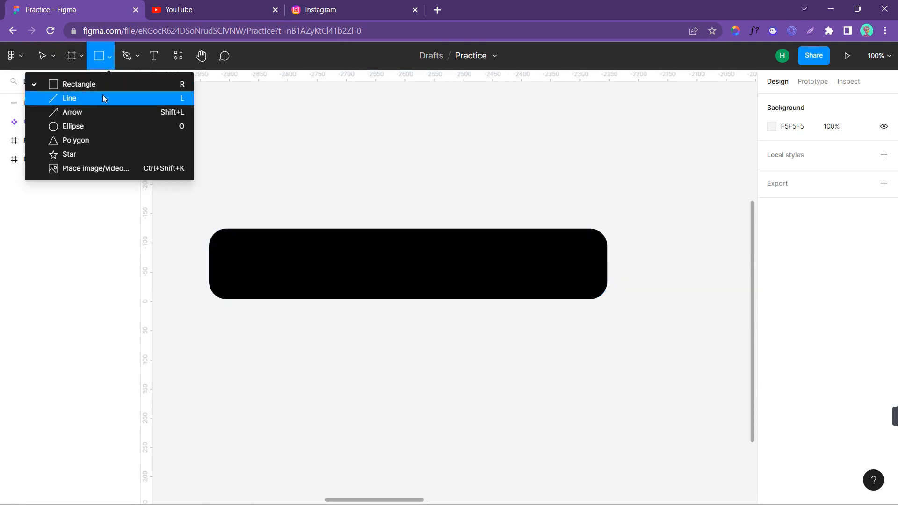
pyautogui.click(95, 125)
pyautogui.moveTo(233, 109); pyautogui.dragTo(306, 180)
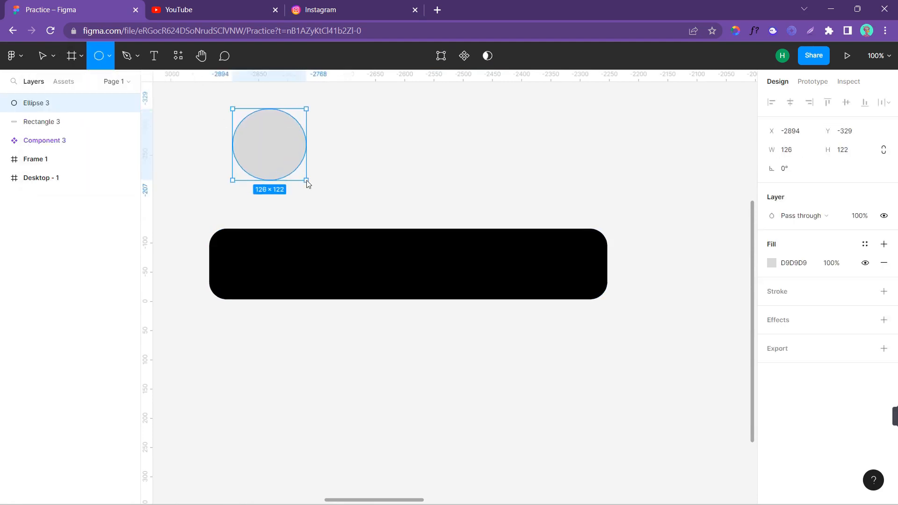
pyautogui.press('shift')
pyautogui.moveTo(273, 138); pyautogui.dragTo(276, 235)
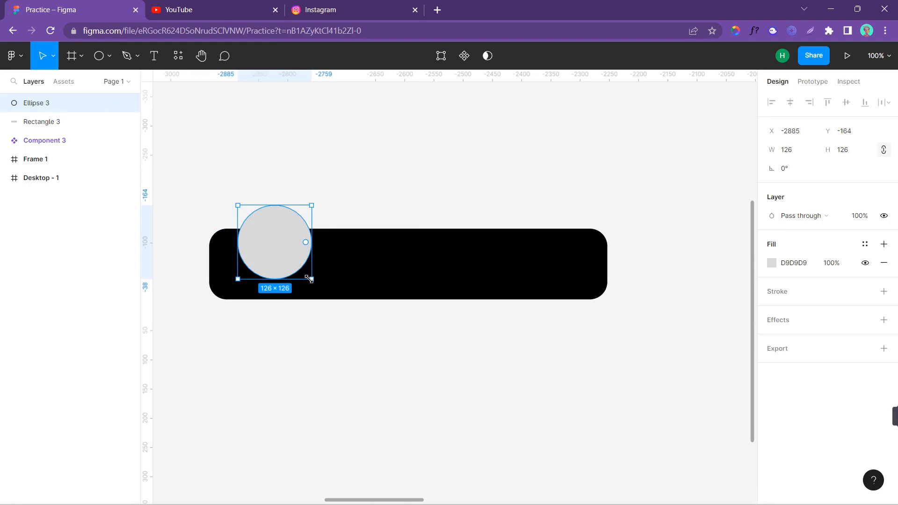
# Enlarge the circle to about 168 × 168 and centre it on the bar's upper edge near its left end, at X -2881
pyautogui.moveTo(310, 279); pyautogui.dragTo(330, 308)
pyautogui.moveTo(293, 284); pyautogui.dragTo(287, 254)
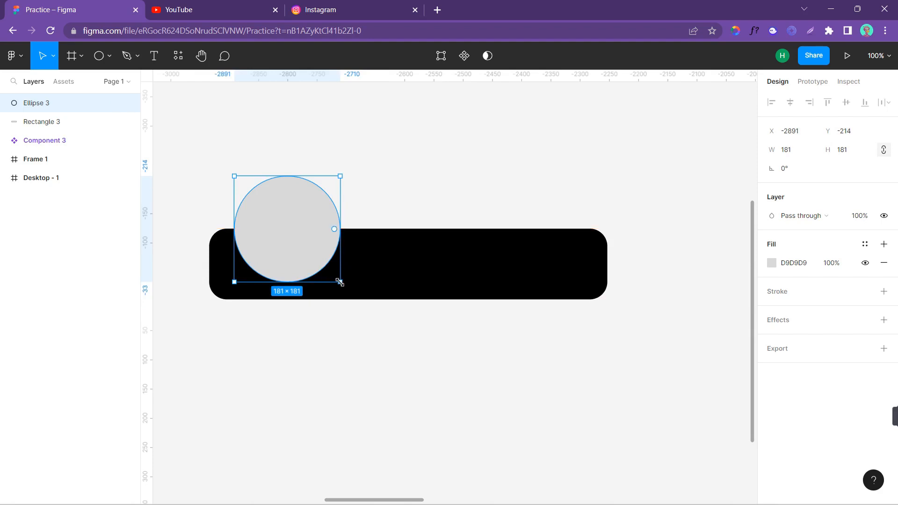
pyautogui.moveTo(340, 282); pyautogui.dragTo(345, 289)
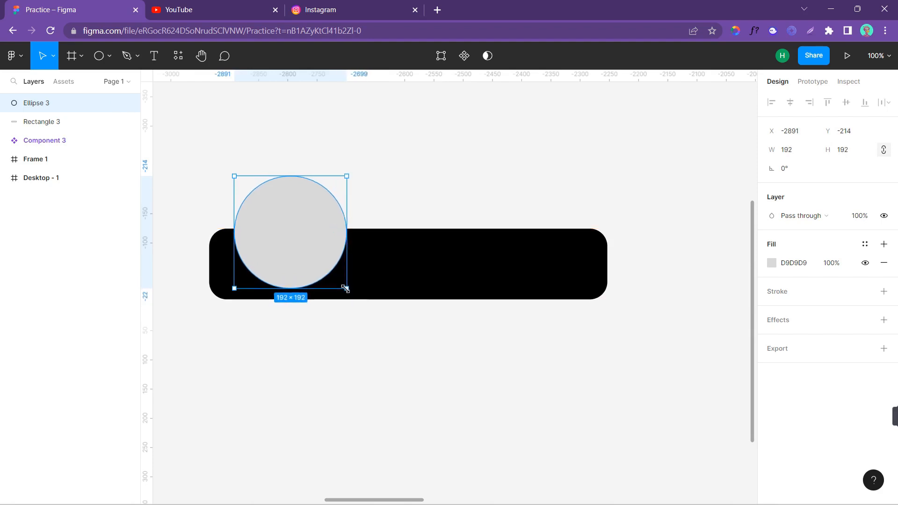
pyautogui.moveTo(299, 257); pyautogui.dragTo(298, 256)
pyautogui.moveTo(344, 284); pyautogui.dragTo(330, 271)
pyautogui.moveTo(283, 238)
pyautogui.mouseDown()
pyautogui.moveTo(283, 252)
pyautogui.moveTo(284, 244)
pyautogui.mouseUp()
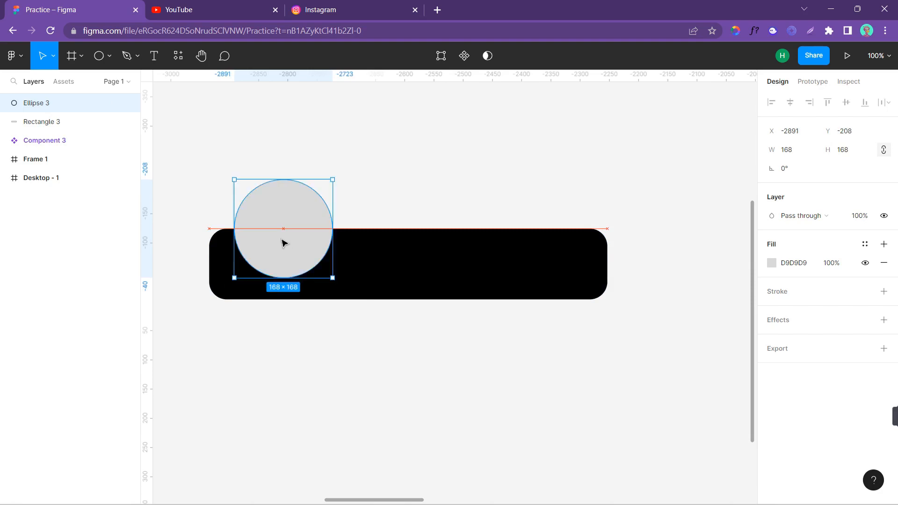
pyautogui.click(408, 190)
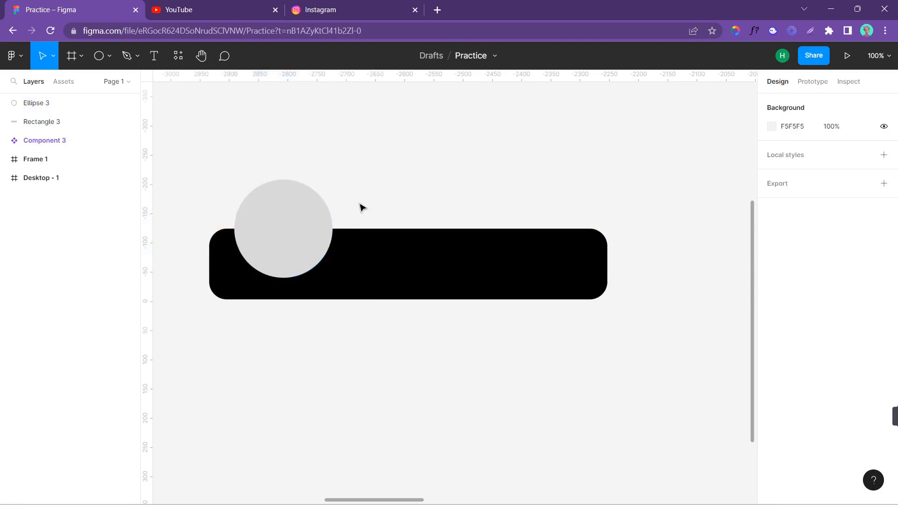
pyautogui.click(288, 231)
pyautogui.moveTo(287, 231); pyautogui.dragTo(293, 231)
pyautogui.click(385, 203)
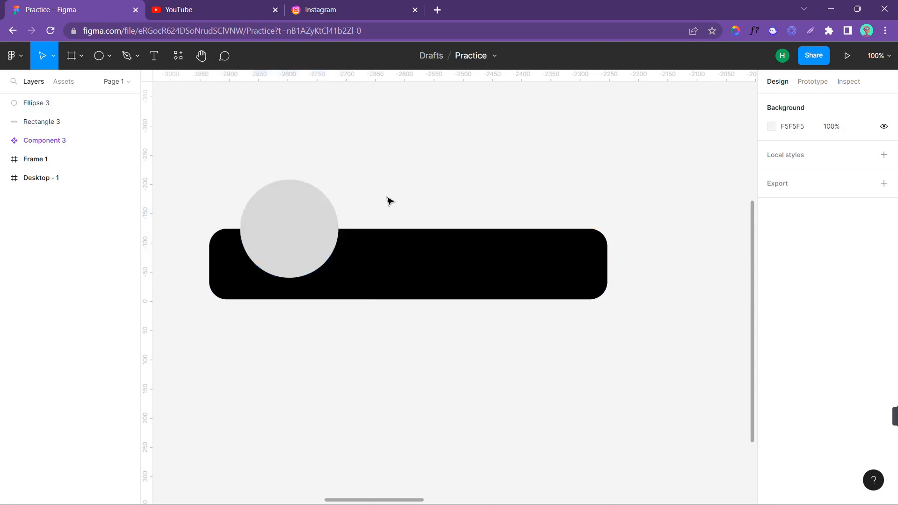
# Edit the circle's points and swing the right anchor's lower handle horizontally inward to X -2756, curving that side inward
pyautogui.click(320, 232)
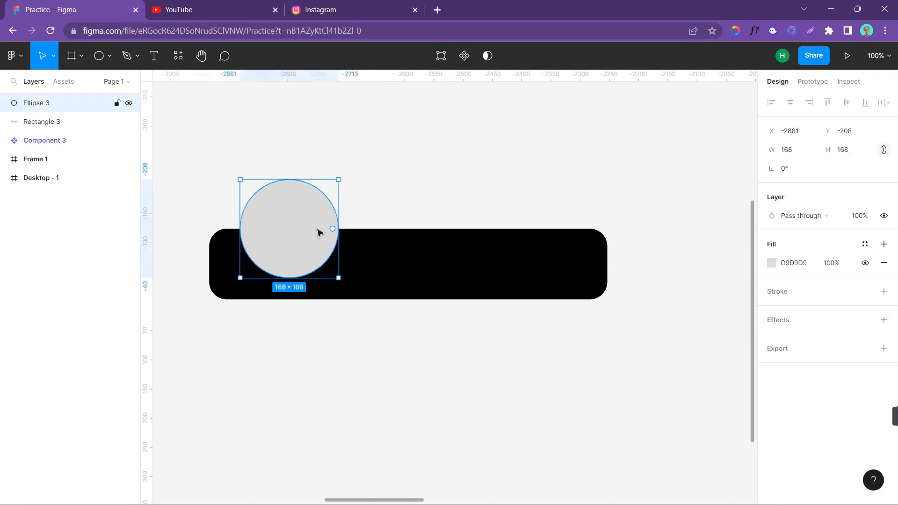
pyautogui.doubleClick(319, 231)
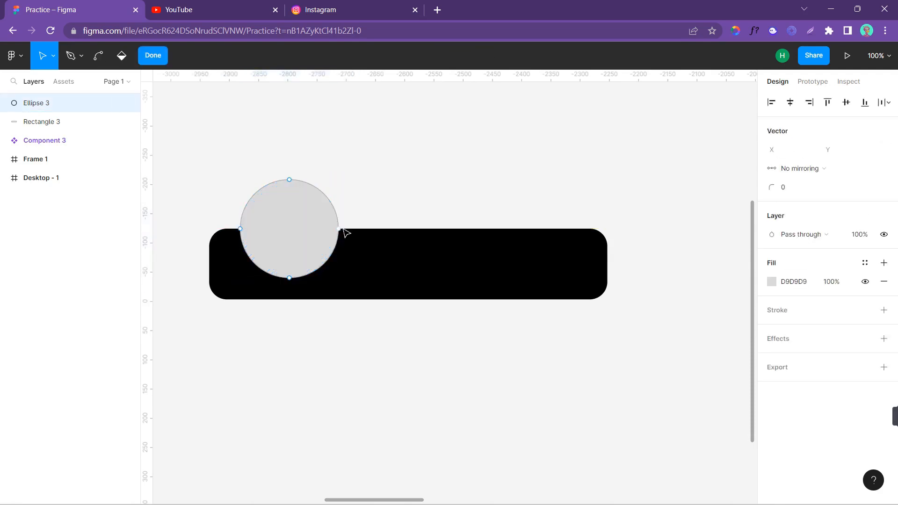
pyautogui.click(338, 229)
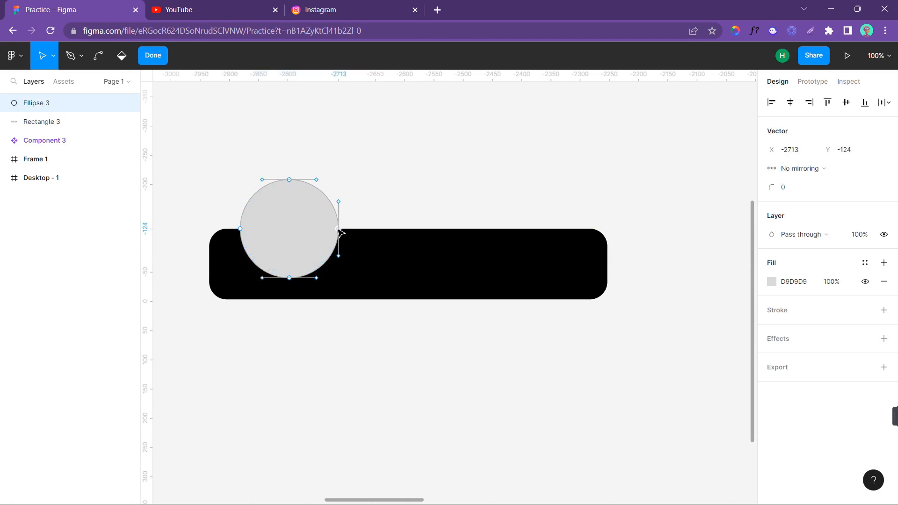
pyautogui.click(339, 256)
pyautogui.moveTo(339, 257); pyautogui.dragTo(316, 239)
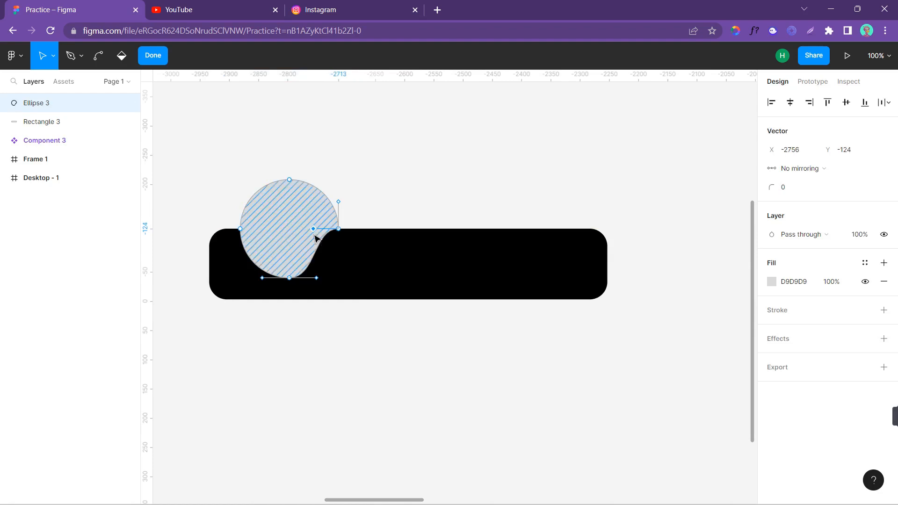
# Swing the left anchor's lower handle horizontally inward to X -2836 to mirror the curve, and finish editing the shape
pyautogui.click(240, 230)
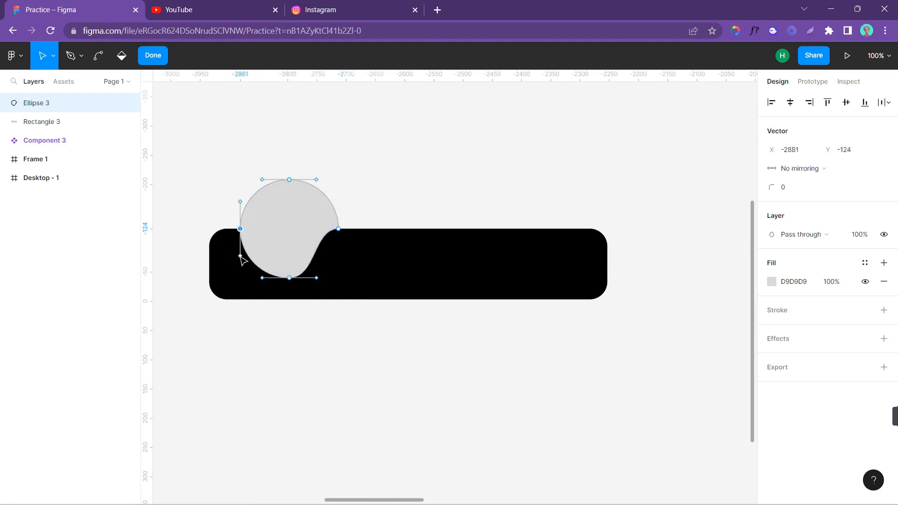
pyautogui.click(240, 256)
pyautogui.moveTo(249, 257); pyautogui.dragTo(272, 244)
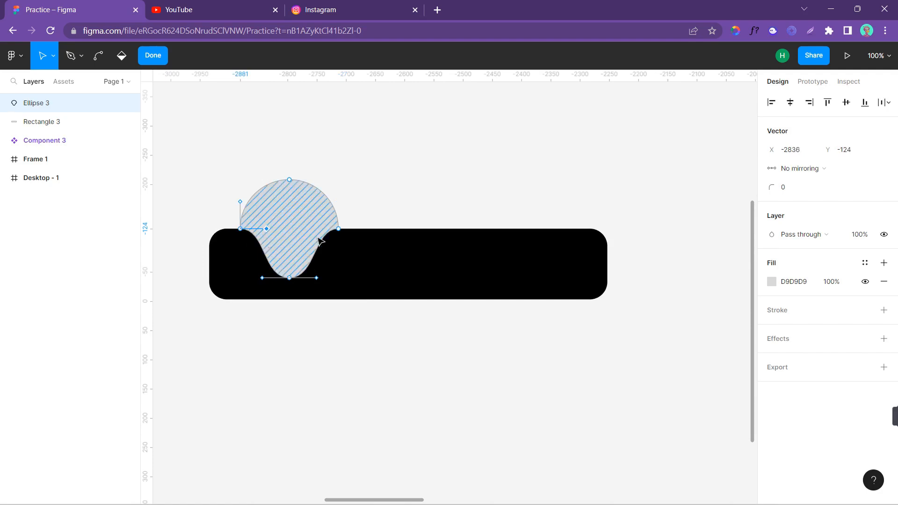
pyautogui.click(381, 212)
pyautogui.press('Escape')
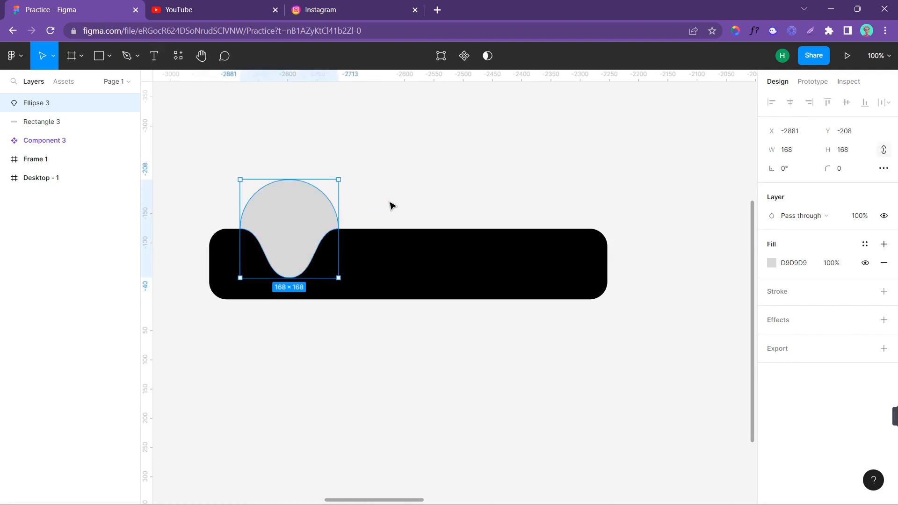
pyautogui.press('Escape')
pyautogui.click(281, 222)
pyautogui.click(771, 264)
pyautogui.click(660, 172)
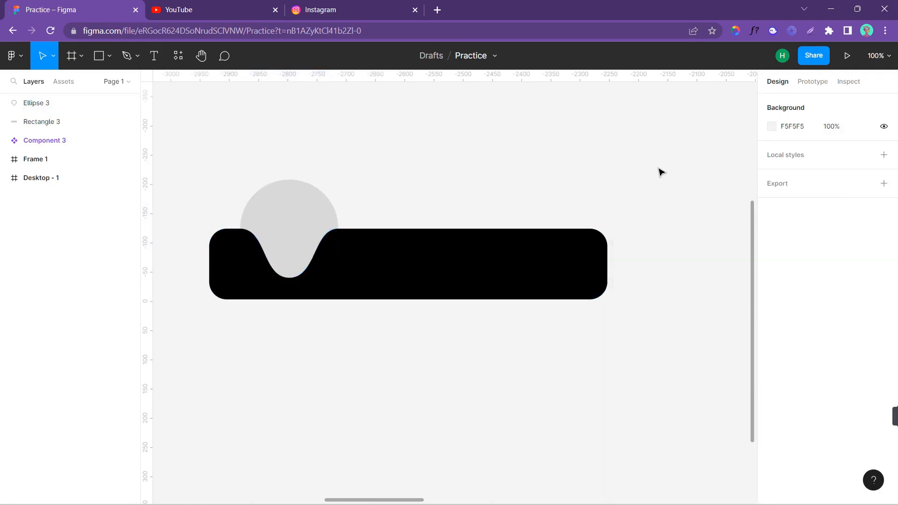
# Fill the curved shape with purple 6A34BC sampled from the gradient background of the Desktop - 1 frame
pyautogui.press('-')
pyautogui.click(368, 255)
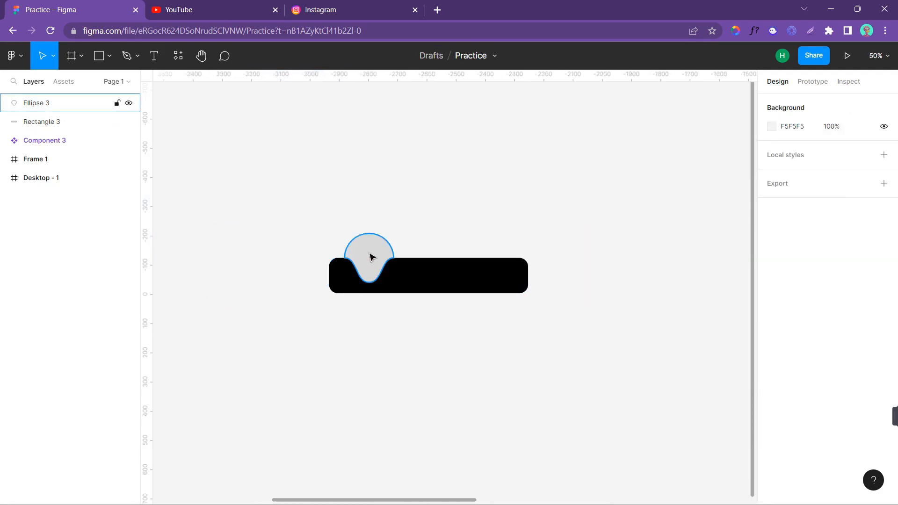
pyautogui.hscroll(15, 548, 219)
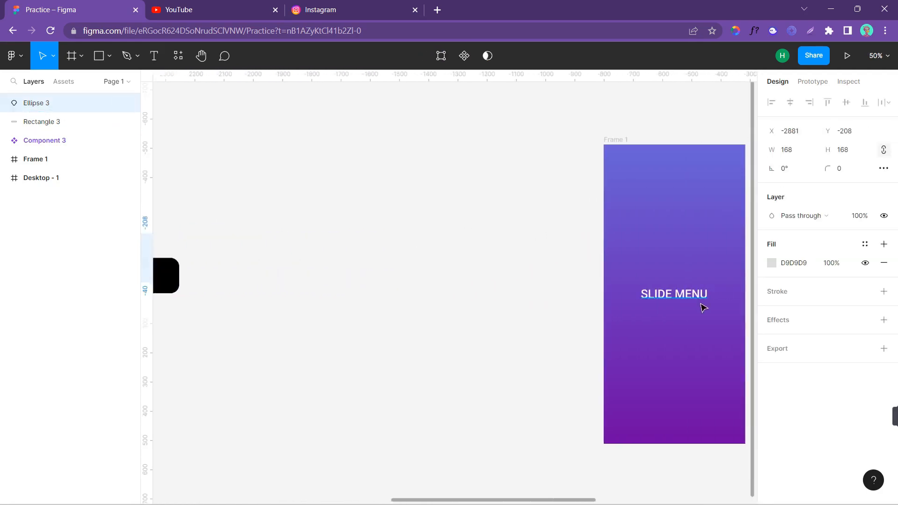
pyautogui.hscroll(2, 751, 279)
pyautogui.click(772, 263)
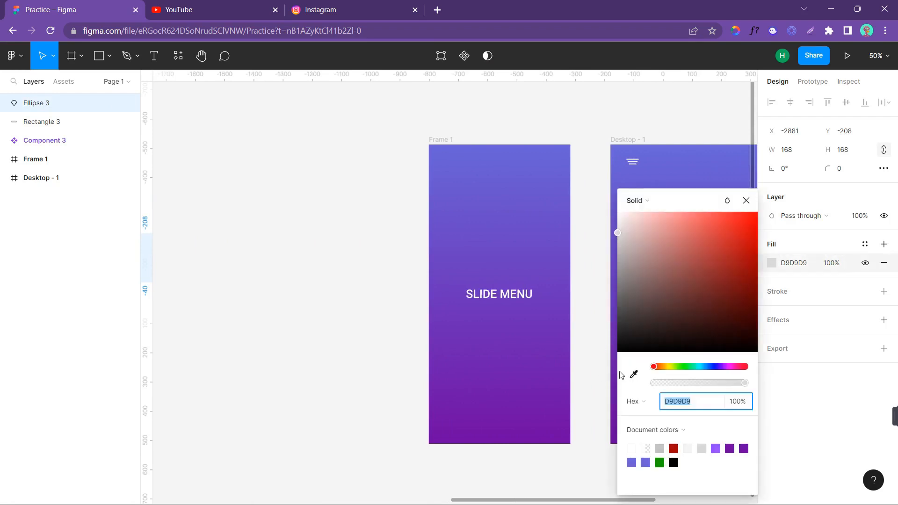
pyautogui.click(634, 376)
pyautogui.hscroll(9, 543, 324)
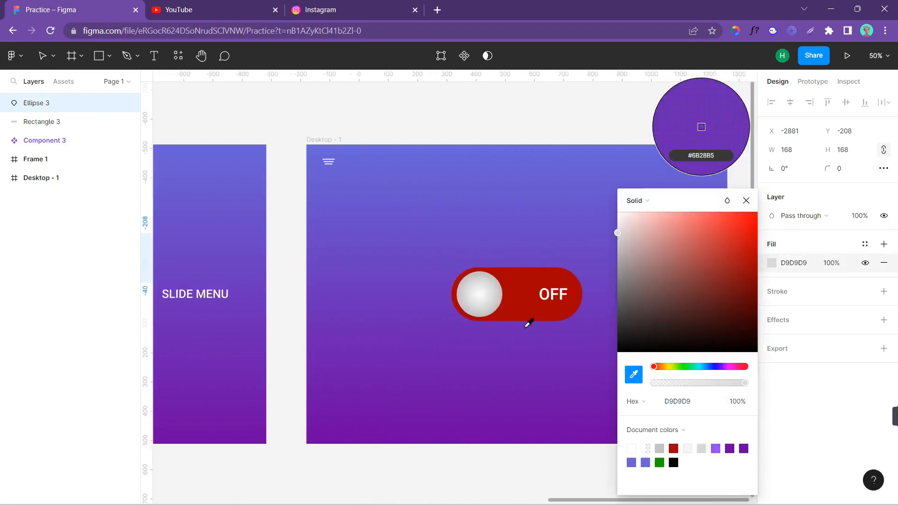
pyautogui.hscroll(3, 528, 324)
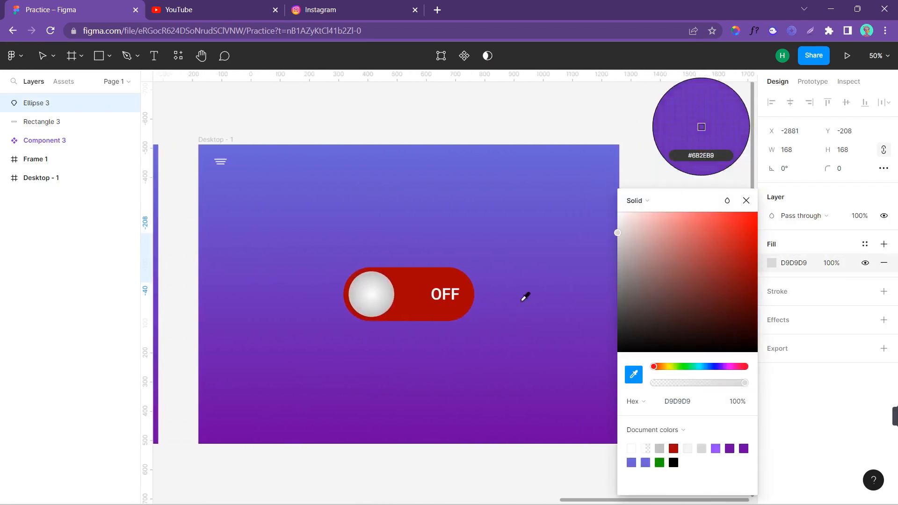
pyautogui.click(511, 288)
pyautogui.hscroll(-20, 509, 295)
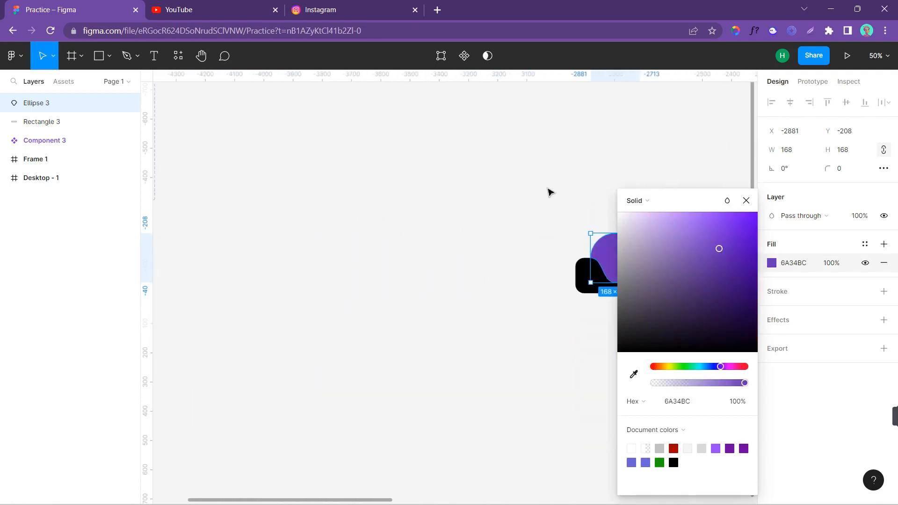
pyautogui.hscroll(1, 549, 192)
pyautogui.click(554, 192)
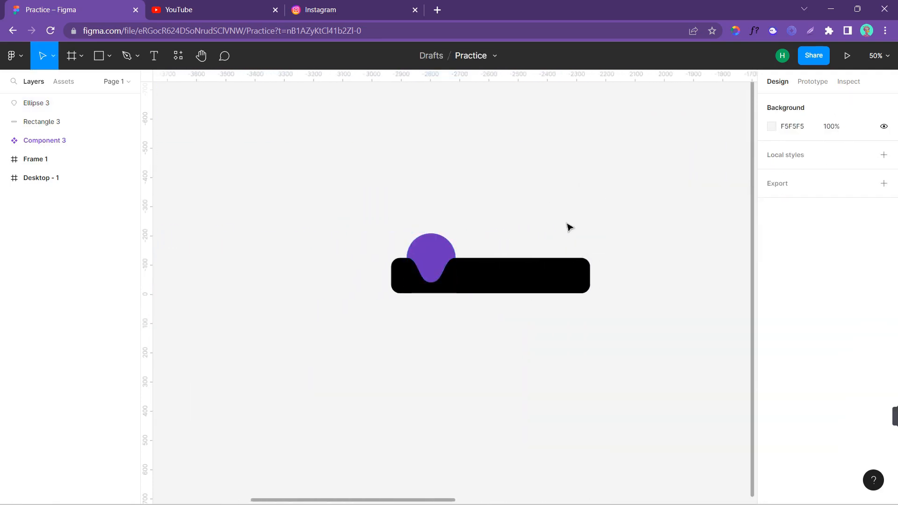
# Edit the purple shape's points and move its right anchor outward along the bar's upper edge to X -2701
pyautogui.hotkey('shift', '0')
pyautogui.hscroll(1, 463, 211)
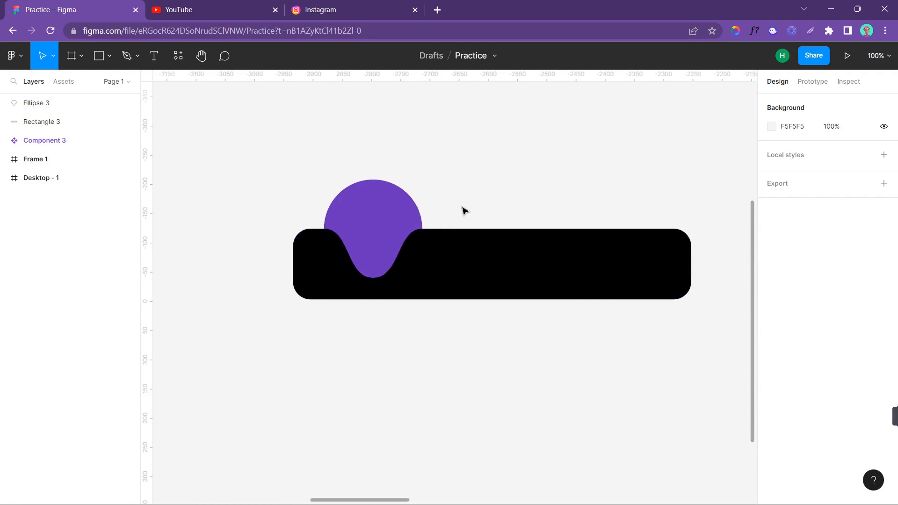
pyautogui.hscroll(1, 463, 211)
pyautogui.click(321, 235)
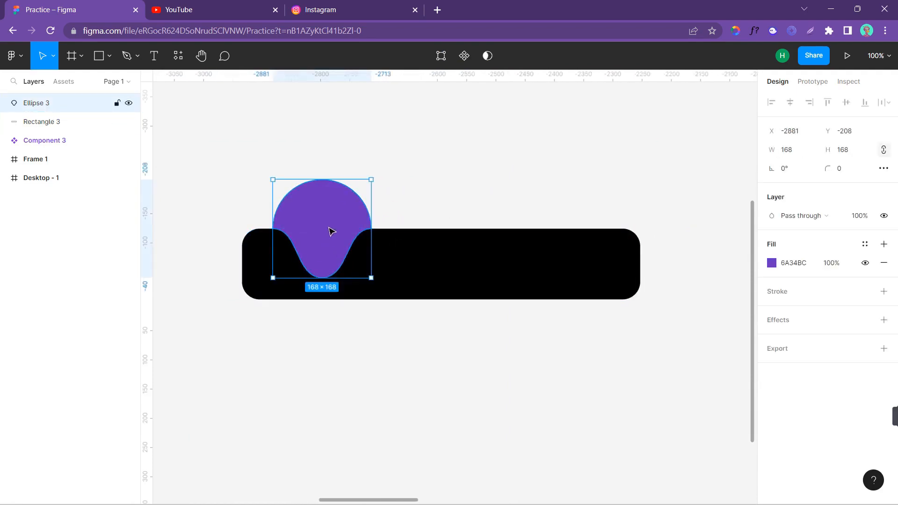
pyautogui.doubleClick(332, 224)
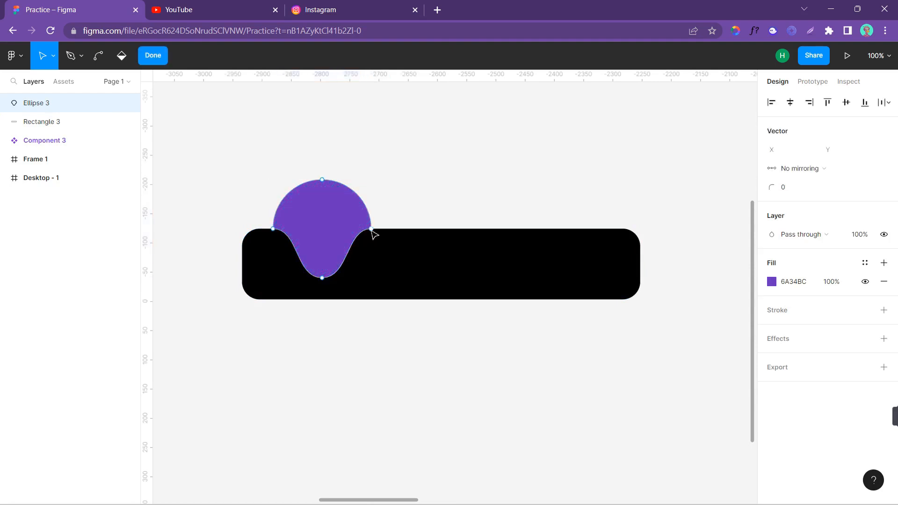
pyautogui.click(371, 229)
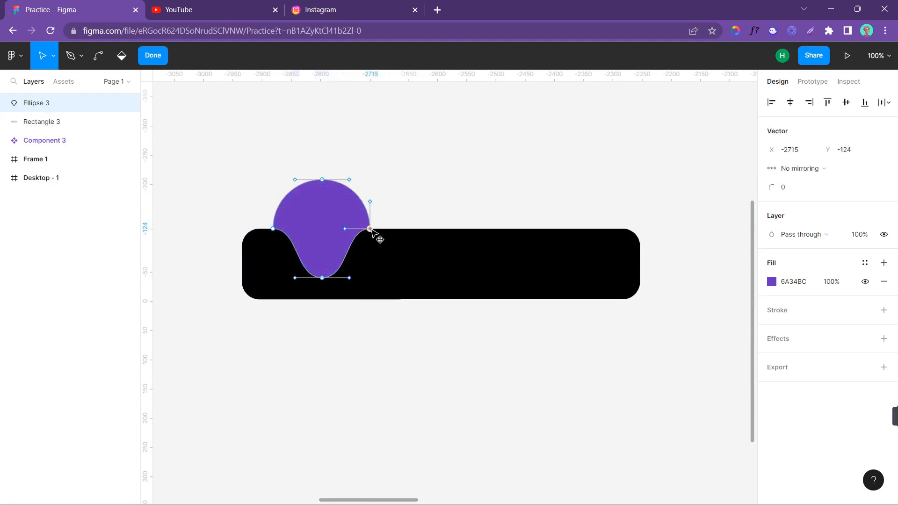
pyautogui.moveTo(372, 230); pyautogui.dragTo(380, 231)
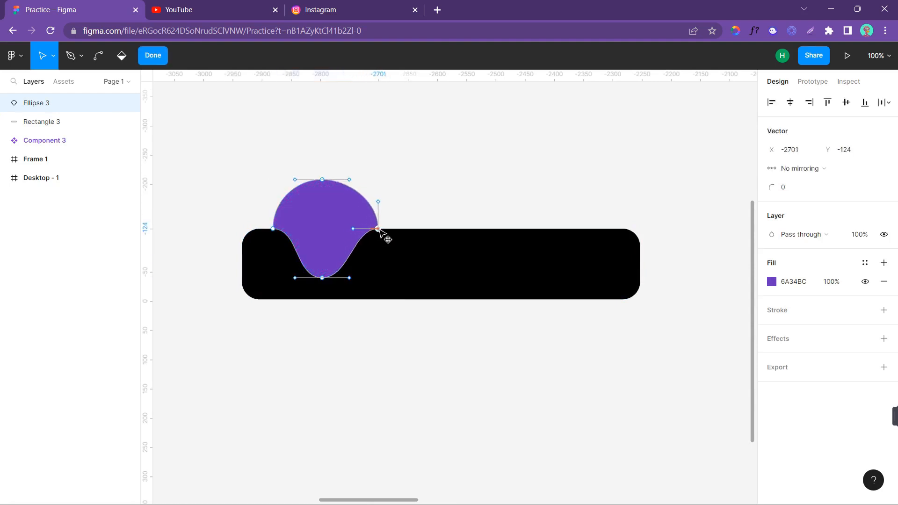
pyautogui.click(274, 229)
pyautogui.press('Escape')
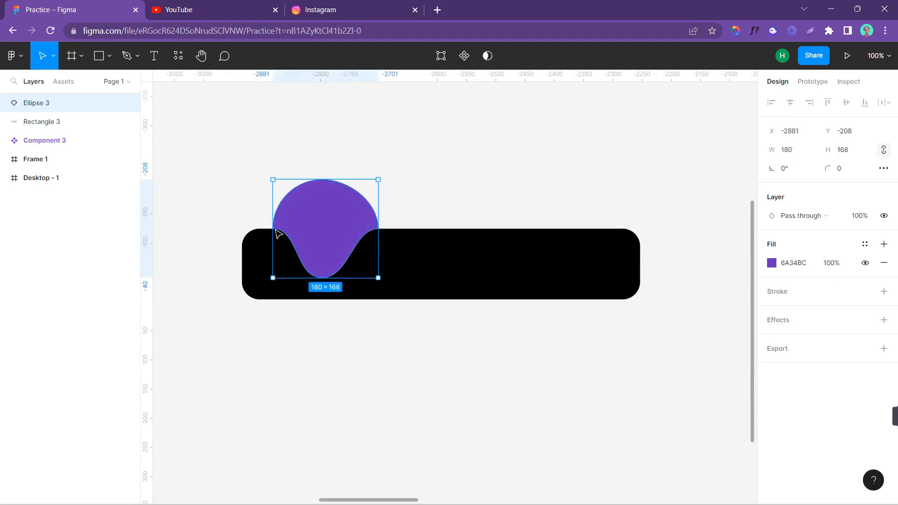
# Move the purple shape's left anchor outward along the bar's upper edge to X -2896 and finish editing the shape
pyautogui.doubleClick(302, 223)
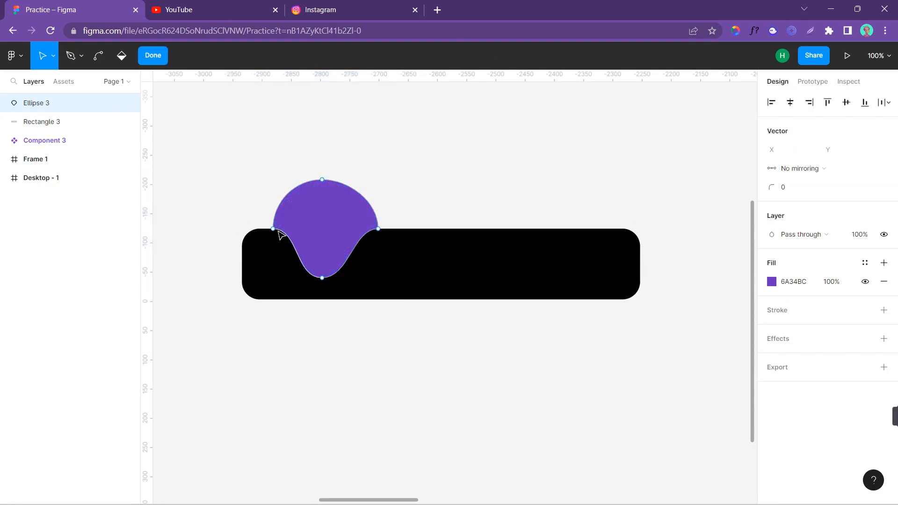
pyautogui.moveTo(273, 229); pyautogui.dragTo(265, 230)
pyautogui.press('Escape')
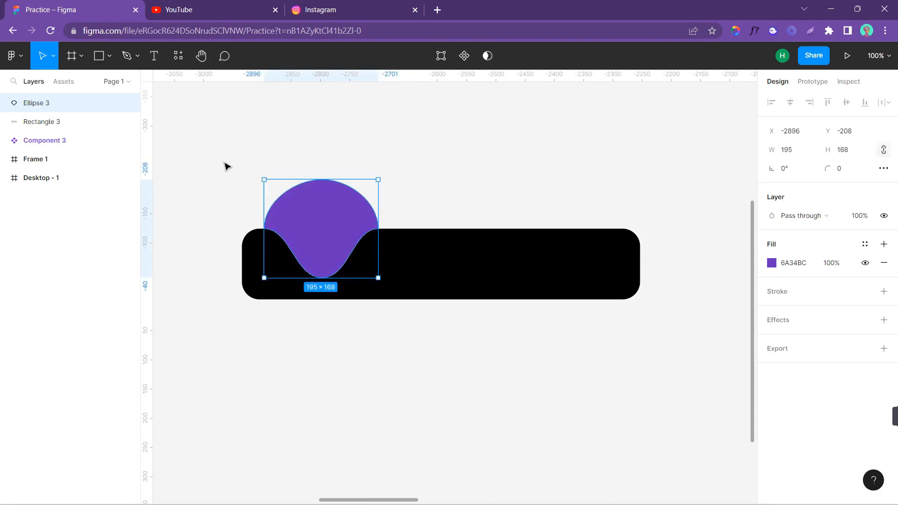
pyautogui.click(397, 165)
pyautogui.hscroll(1, 459, 189)
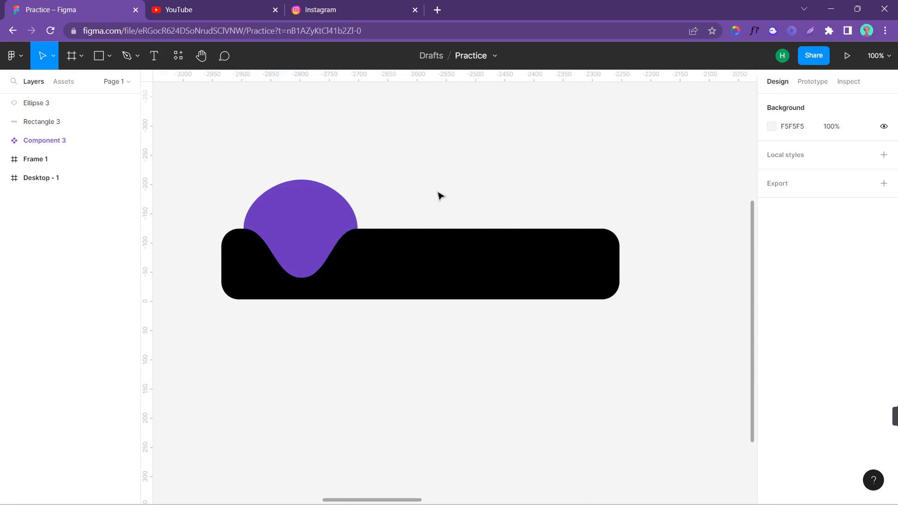
# Draw a circle about 105 × 105 and centre it inside the purple notch shape at X -2851, Y -176
pyautogui.click(291, 241)
pyautogui.click(236, 122)
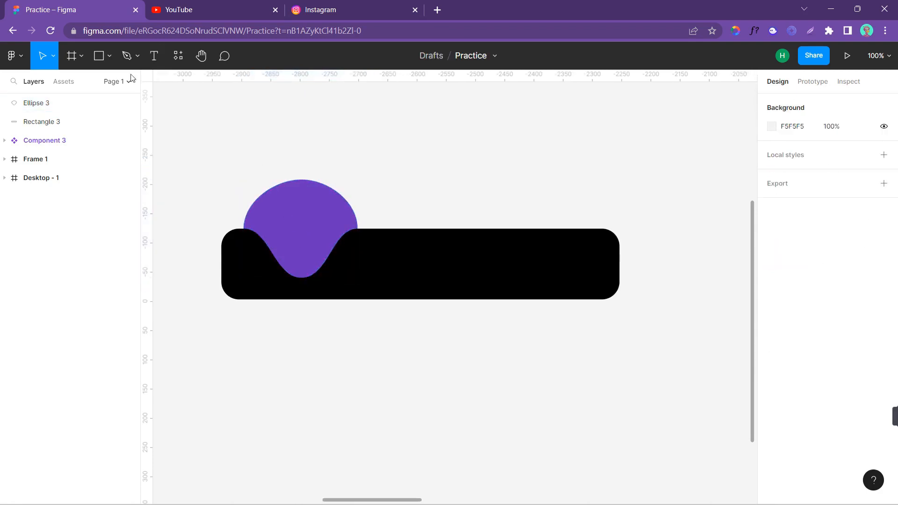
pyautogui.click(109, 57)
pyautogui.click(93, 133)
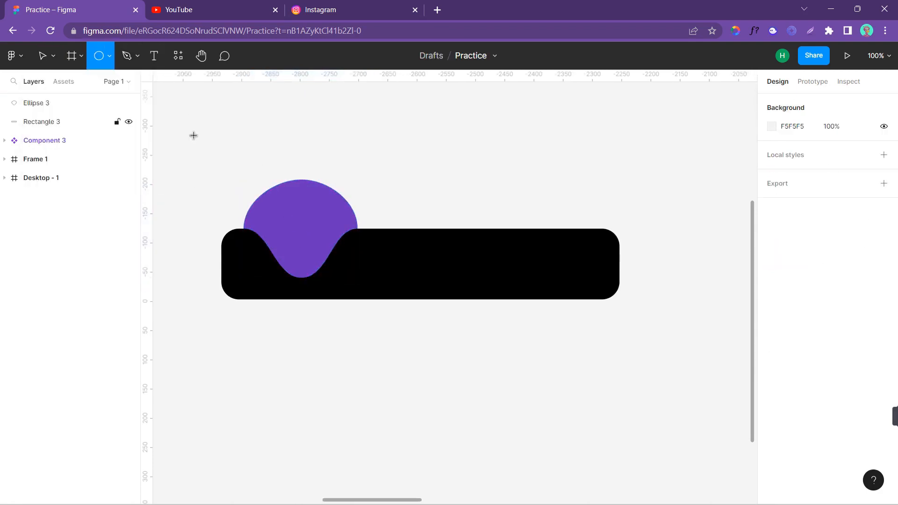
pyautogui.moveTo(274, 125); pyautogui.dragTo(336, 187)
pyautogui.moveTo(304, 154); pyautogui.dragTo(303, 229)
pyautogui.click(372, 155)
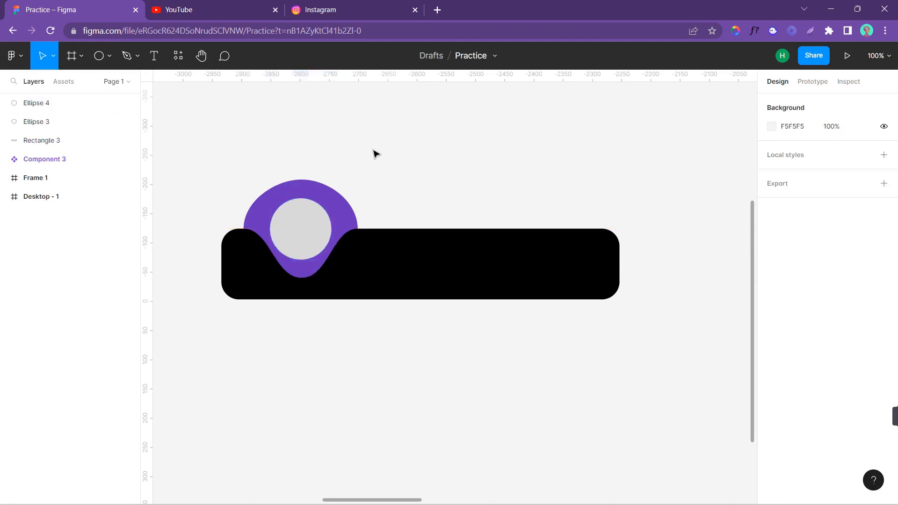
# Fill the circle in the notch with black 000000 sampled from the bar
pyautogui.click(309, 234)
pyautogui.click(772, 263)
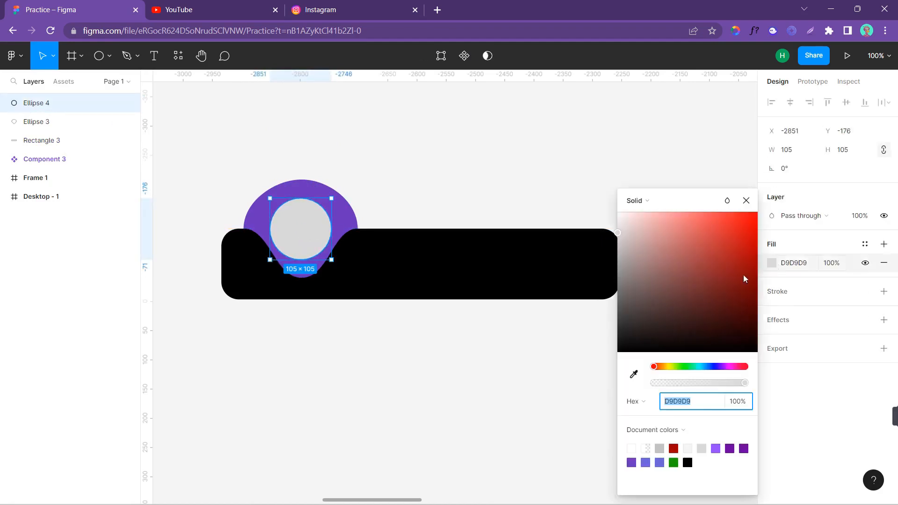
pyautogui.click(633, 372)
pyautogui.click(593, 254)
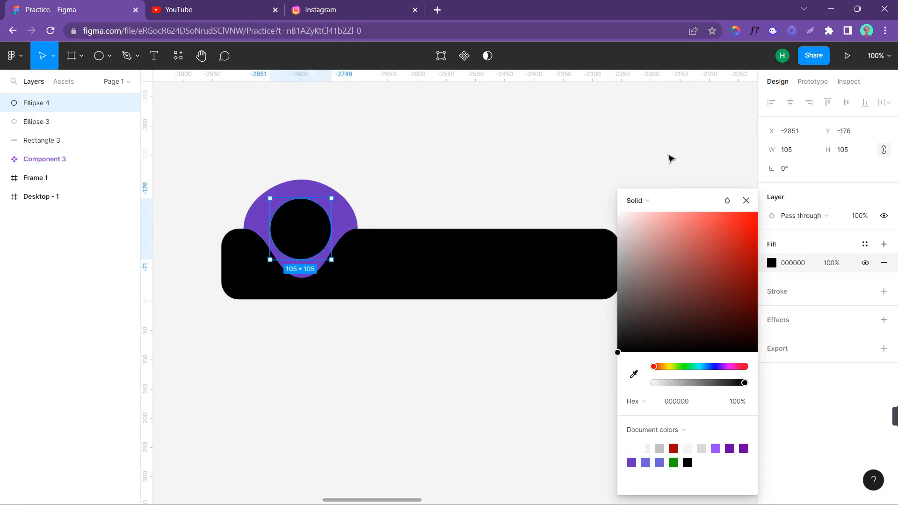
pyautogui.click(670, 157)
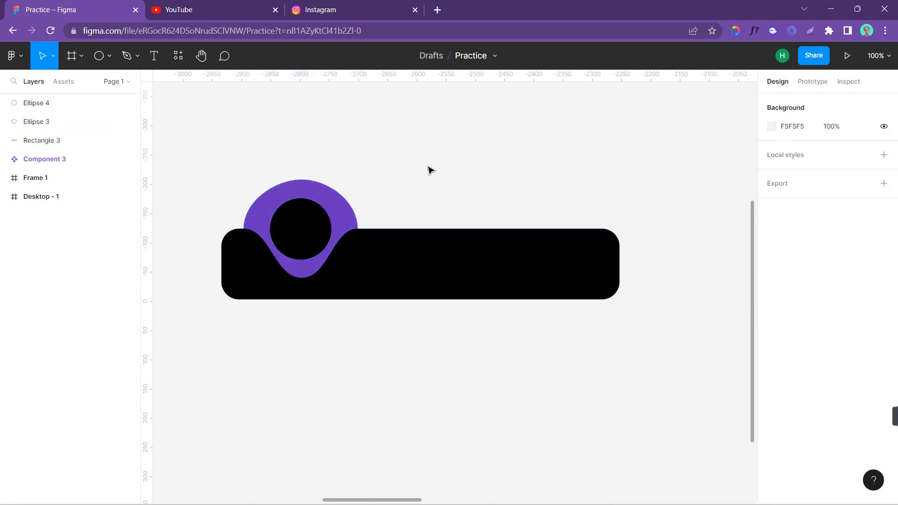
pyautogui.scroll(-3, 440, 184)
pyautogui.scroll(3, 440, 185)
pyautogui.click(331, 201)
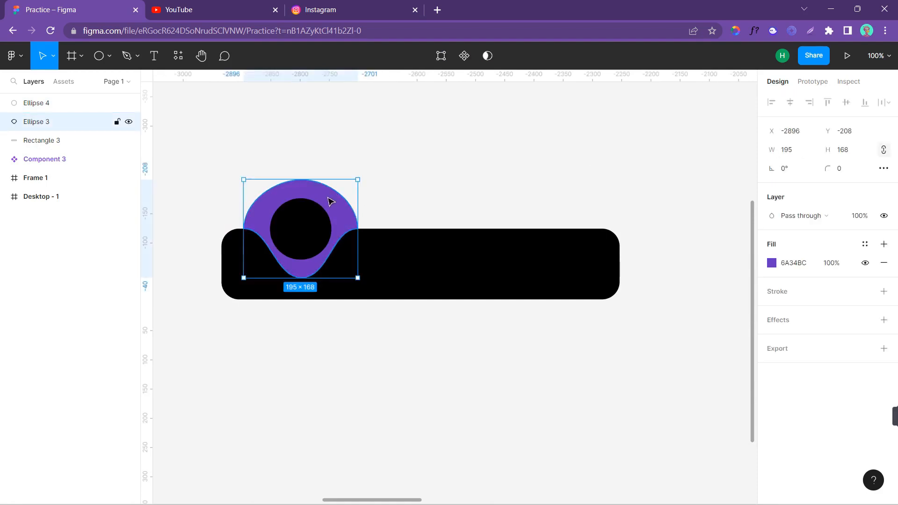
pyautogui.click(405, 202)
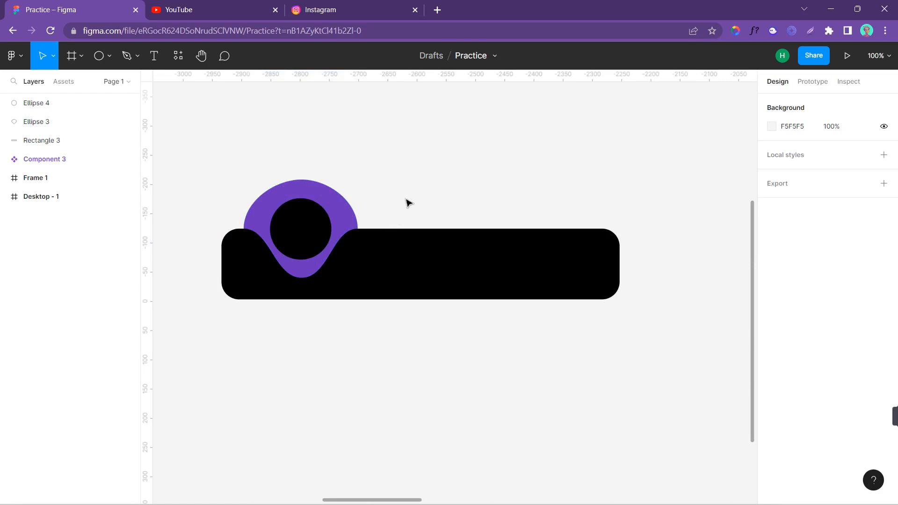
pyautogui.click(316, 231)
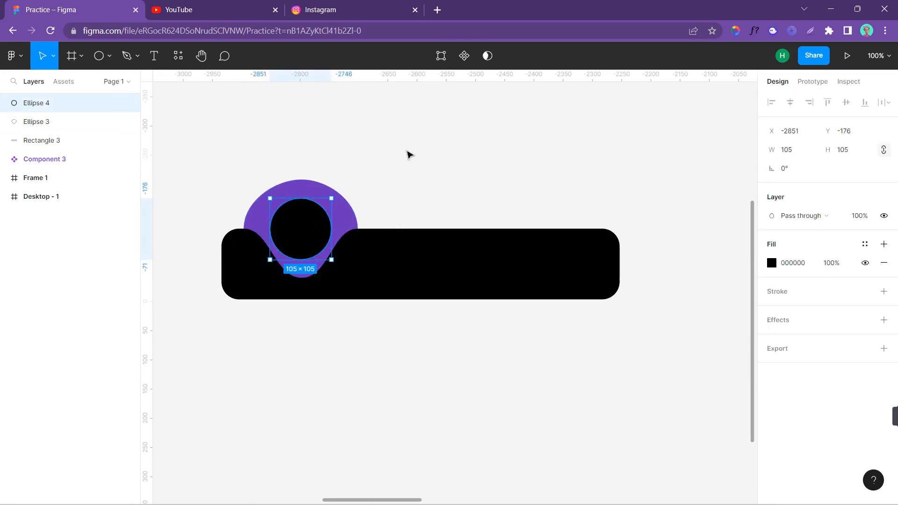
pyautogui.click(407, 152)
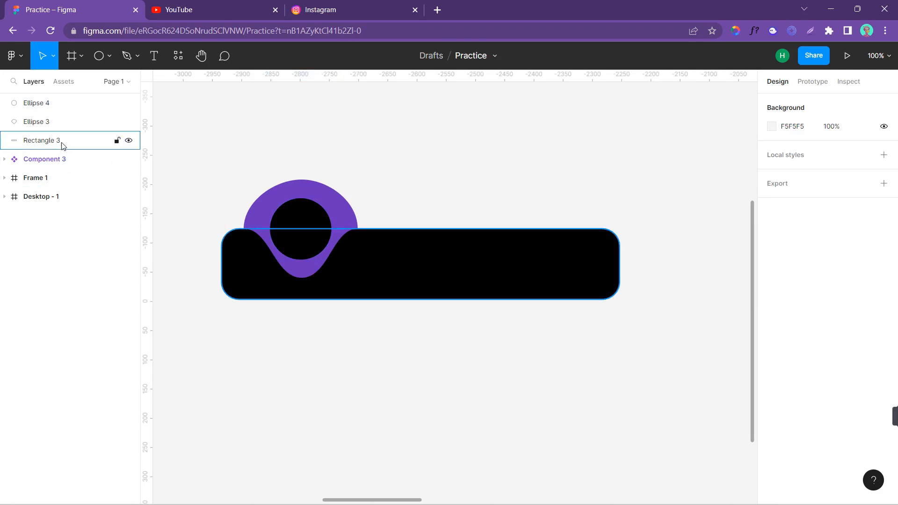
# Group the black circle with the purple notch shape behind it
pyautogui.click(61, 123)
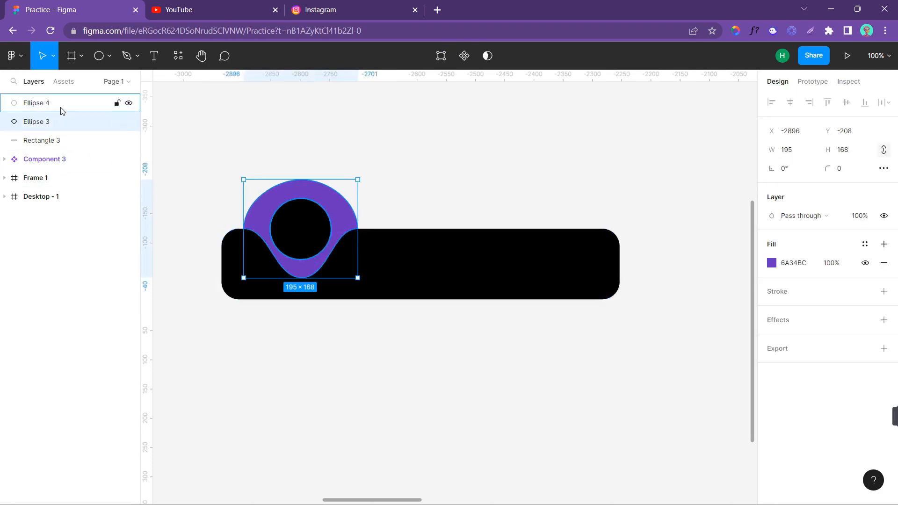
pyautogui.keyDown('shift'); pyautogui.click(61, 104); pyautogui.keyUp('shift')
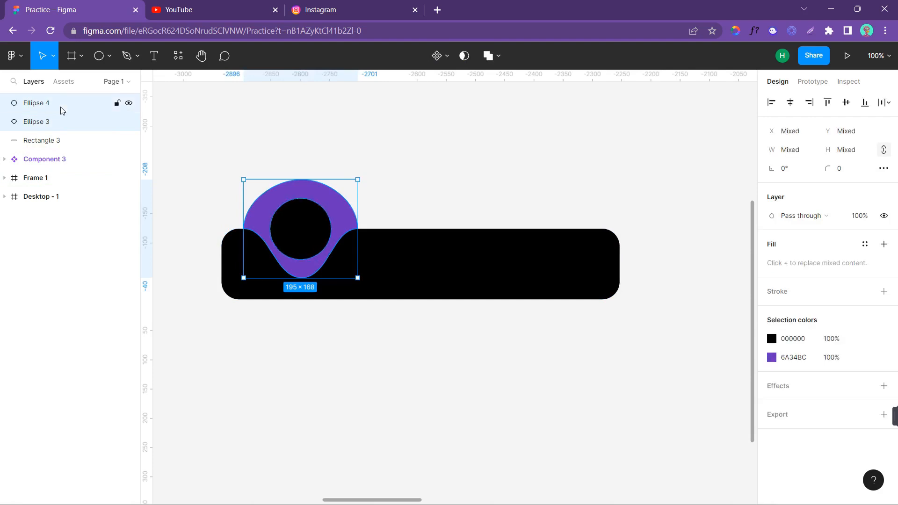
pyautogui.hotkey('ctrl', 'g')
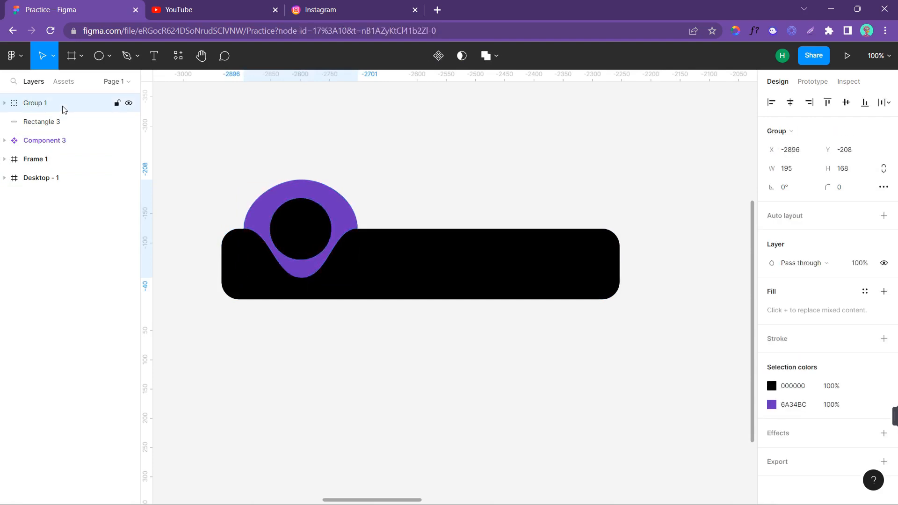
pyautogui.click(81, 121)
pyautogui.click(112, 102)
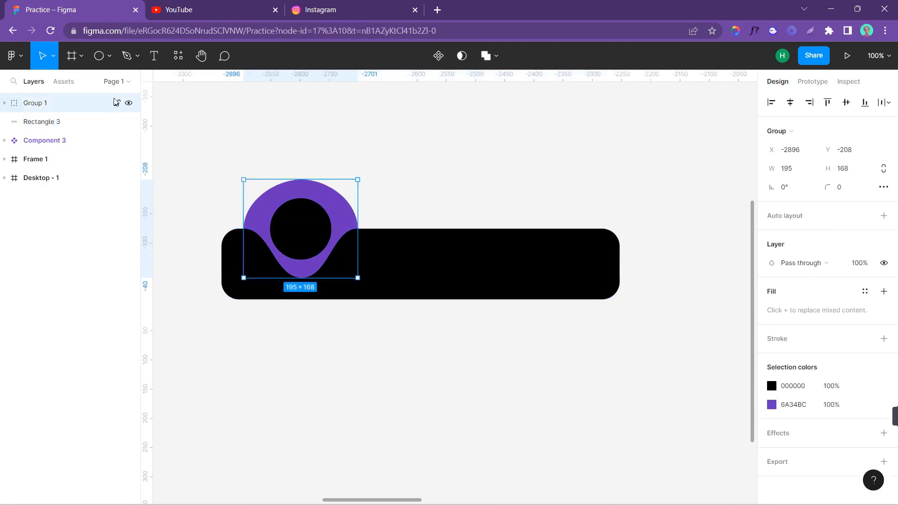
pyautogui.click(262, 121)
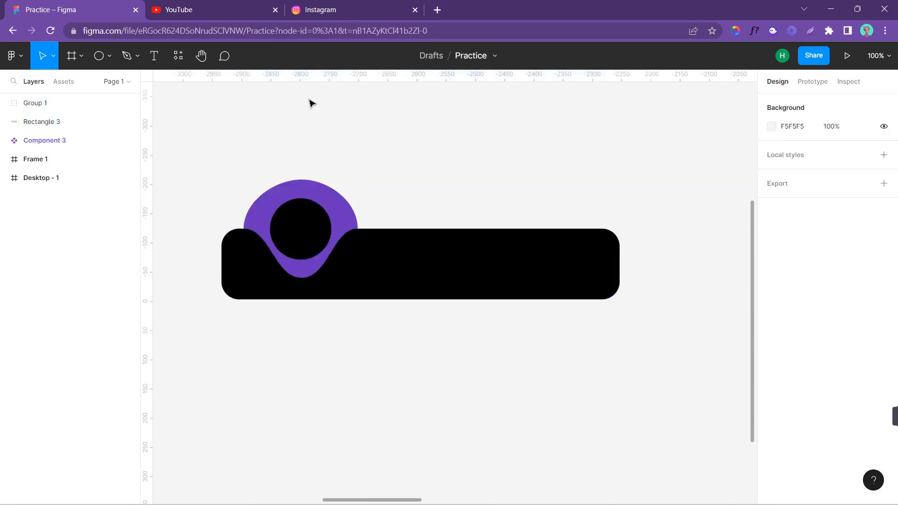
# Run the Iconduck plugin
pyautogui.click(20, 56)
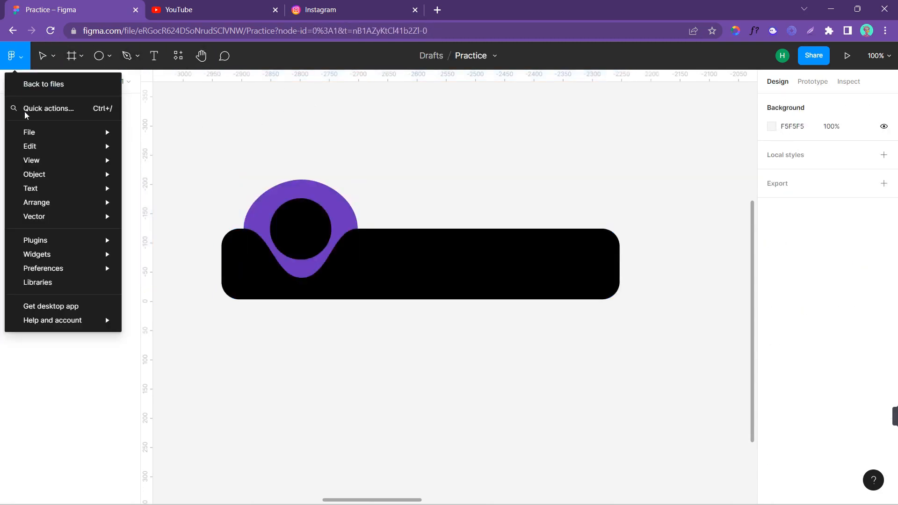
pyautogui.moveTo(34, 174)
pyautogui.moveTo(894, 439)
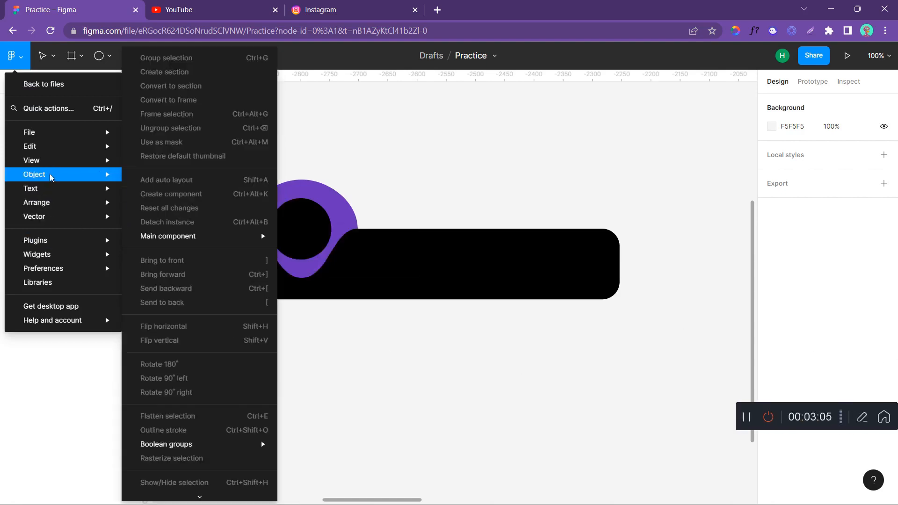
pyautogui.moveTo(60, 243)
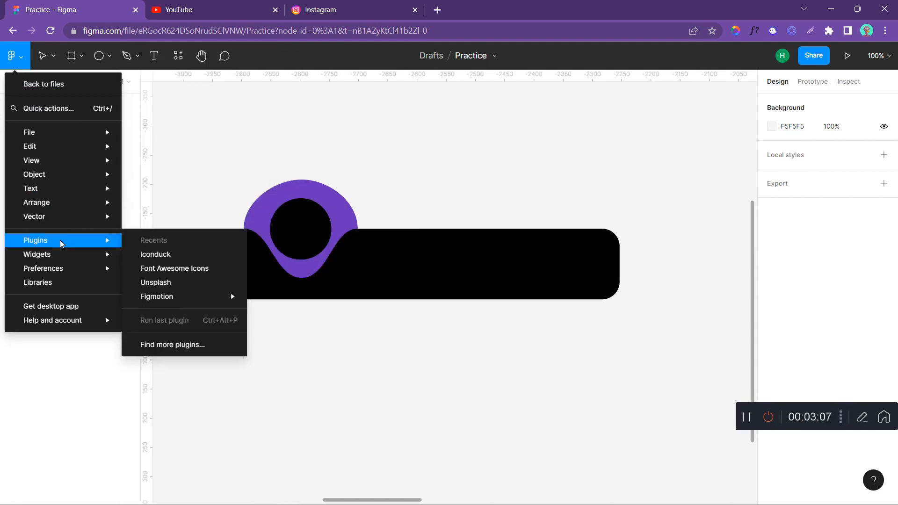
pyautogui.click(145, 255)
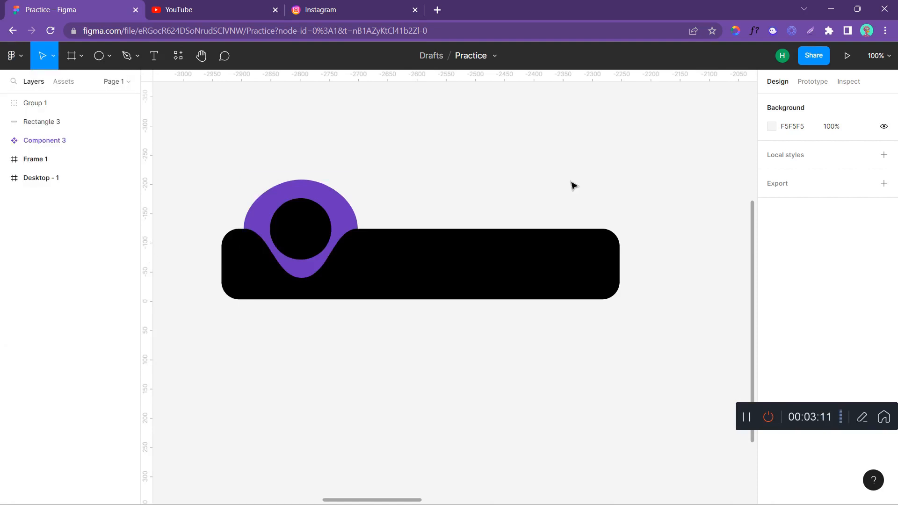
pyautogui.hotkey('ctrl', 'alt', 'p')
# Search Iconduck for "home" and place a solid rounded house icon on the canvas below the bar, at about X -2706, Y 109
pyautogui.click(607, 136)
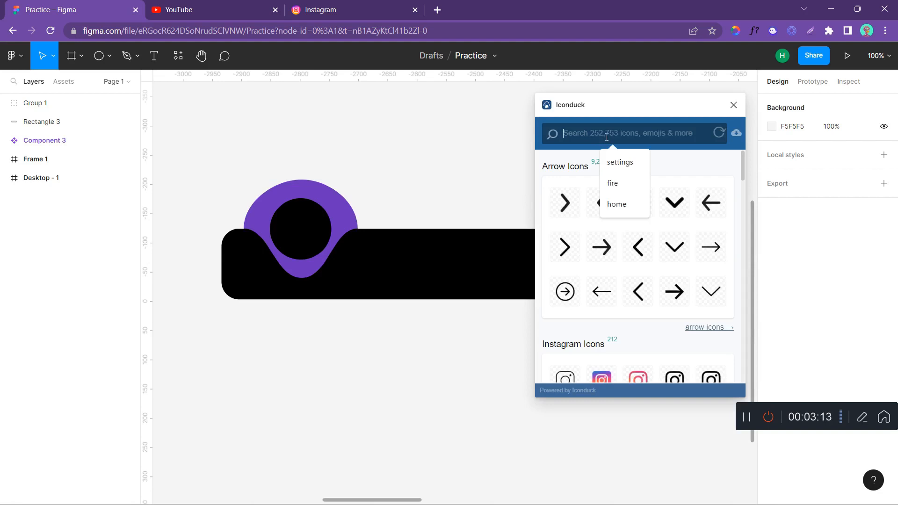
pyautogui.write('h')
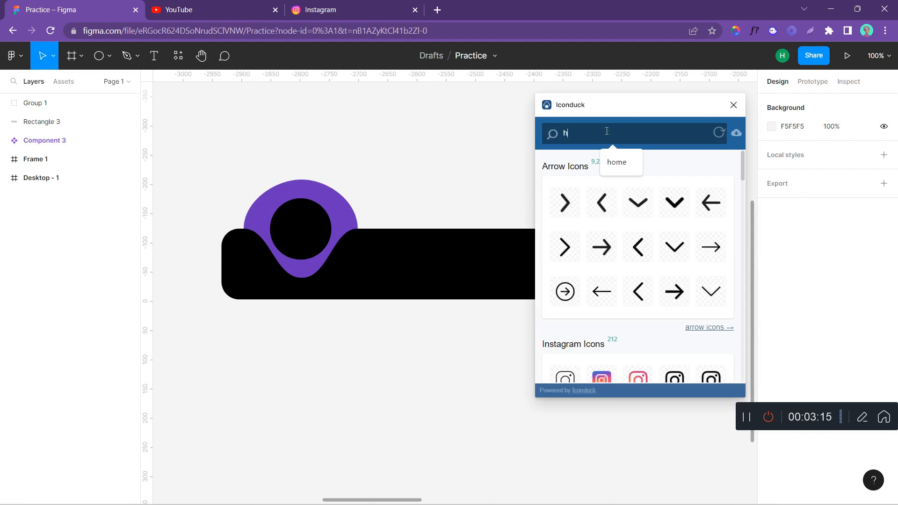
pyautogui.write('ome')
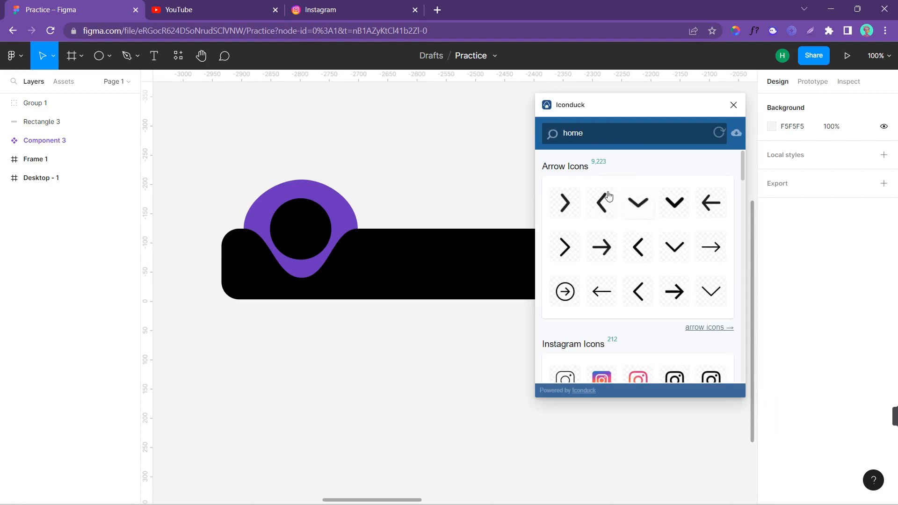
pyautogui.click(551, 139)
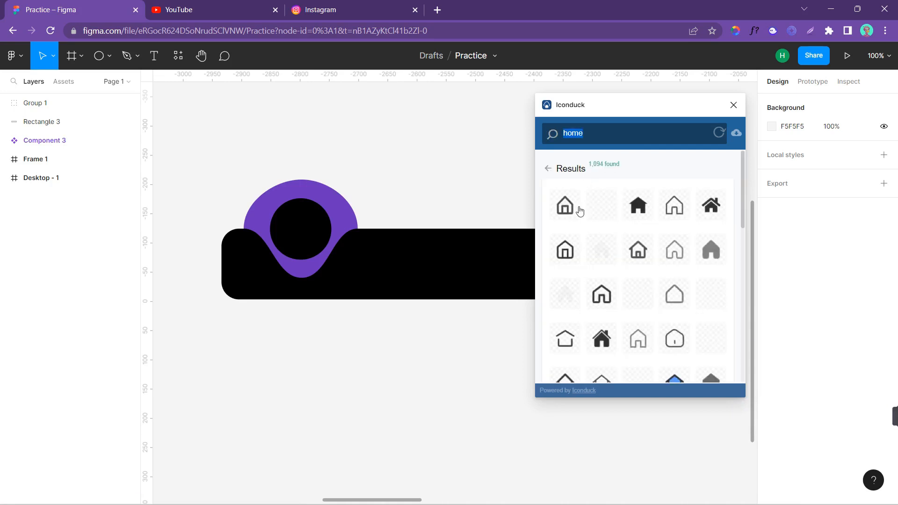
pyautogui.moveTo(712, 251); pyautogui.dragTo(356, 370)
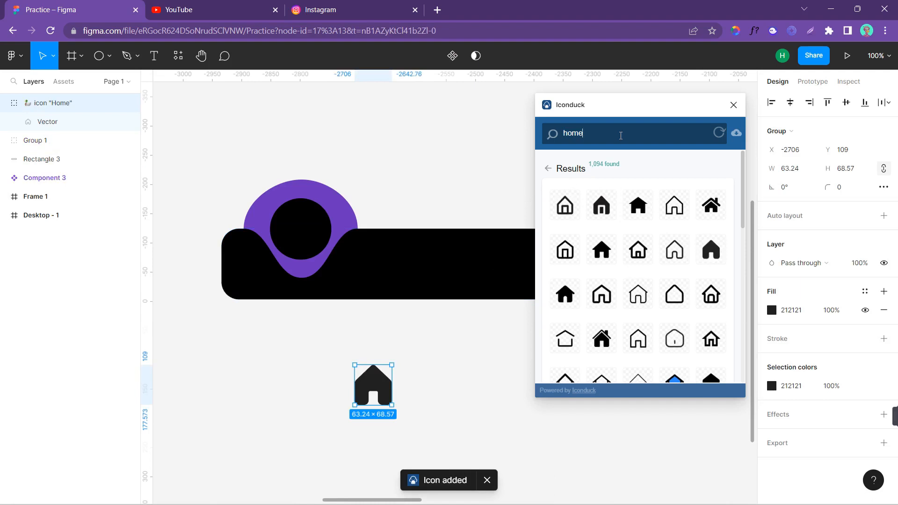
# Search Iconduck for "fire" and place a solid black flame icon beside the house icon, at about X -2559, Y 134
pyautogui.click(621, 135)
pyautogui.hotkey('ctrl', 'a')
pyautogui.press('BackSpace')
pyautogui.write('fire')
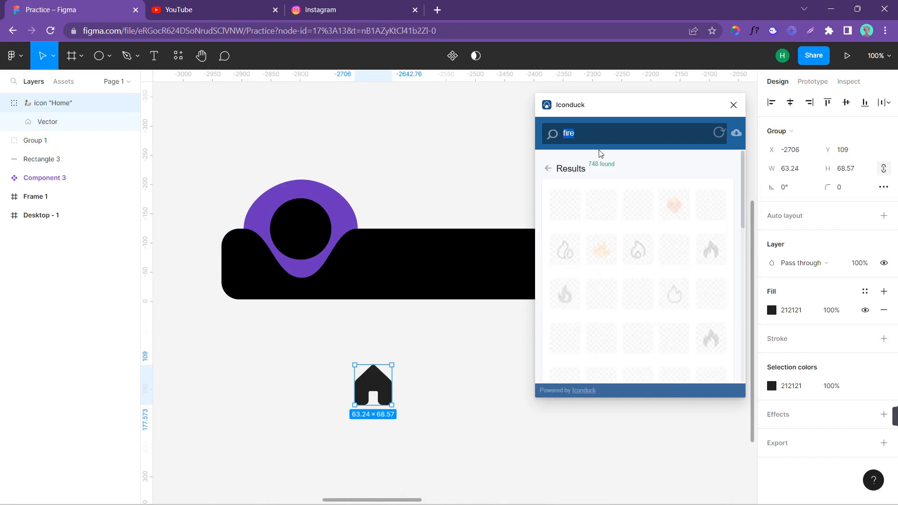
pyautogui.moveTo(640, 209); pyautogui.dragTo(449, 367)
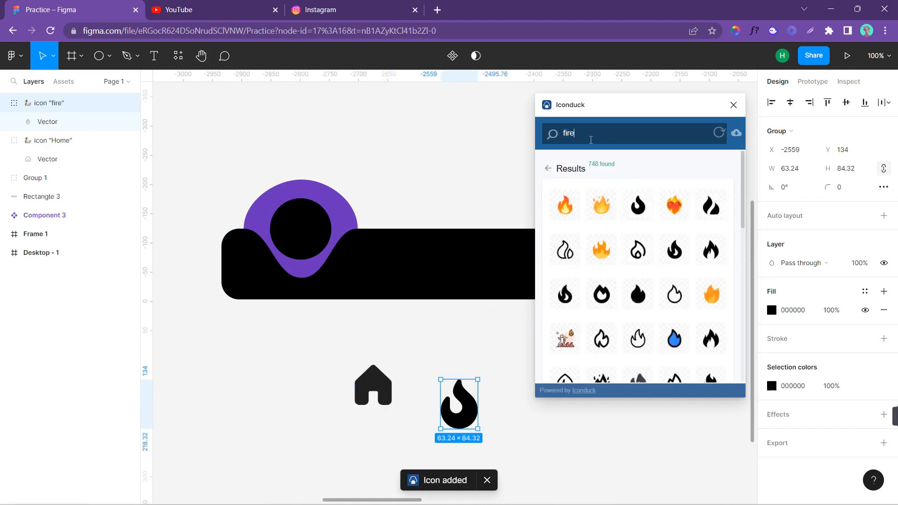
# Search Iconduck for "settings", place a solid dark gear icon above the flame at about X -2545, Y 69, and close the plugin
pyautogui.press('BackSpace')
pyautogui.press('BackSpace')
pyautogui.press('BackSpace')
pyautogui.write('mess')
pyautogui.press('BackSpace')
pyautogui.press('BackSpace')
pyautogui.press('BackSpace')
pyautogui.press('BackSpace')
pyautogui.write('s')
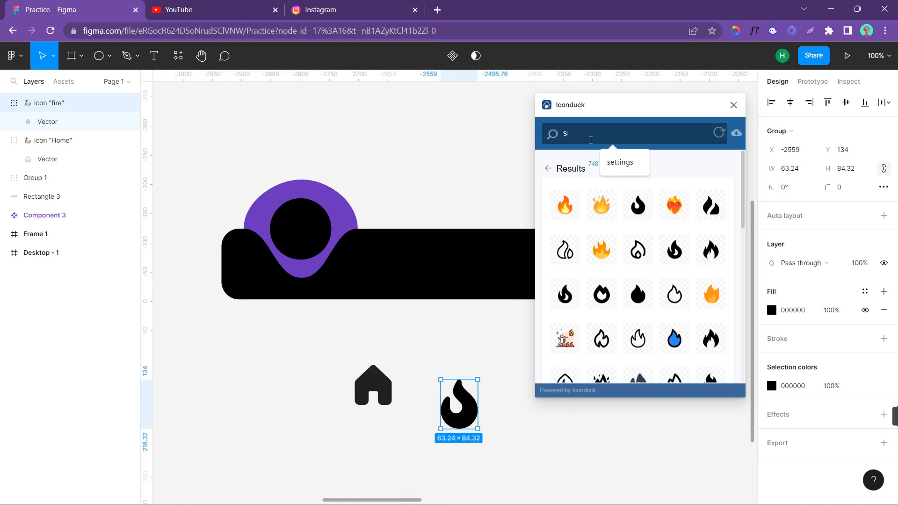
pyautogui.write('ettings')
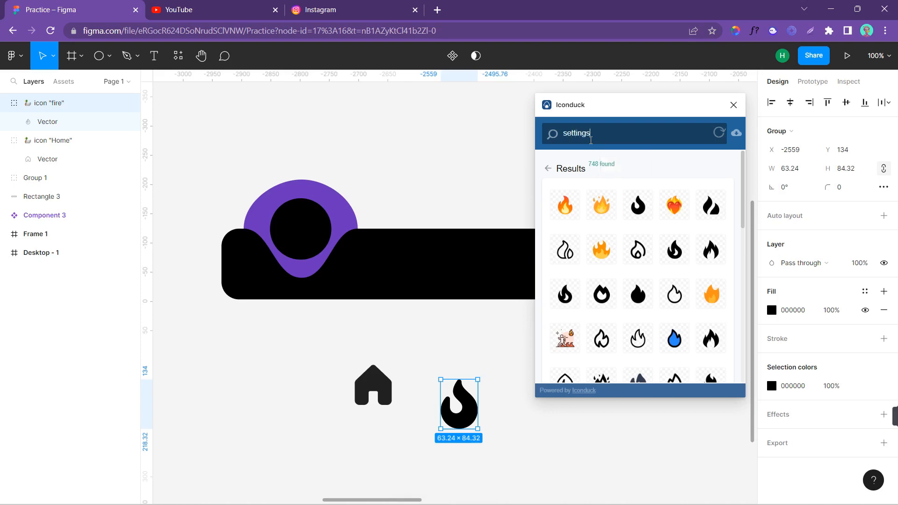
pyautogui.press('Return')
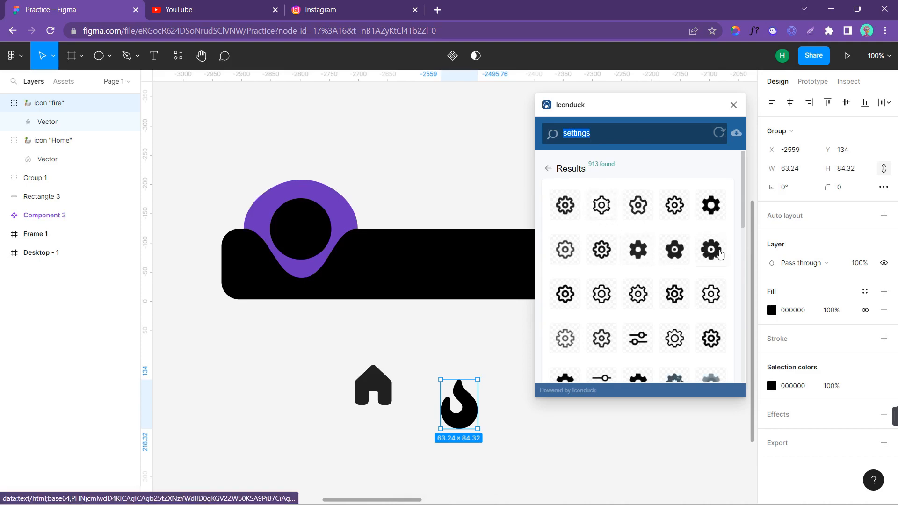
pyautogui.moveTo(714, 256); pyautogui.dragTo(467, 360)
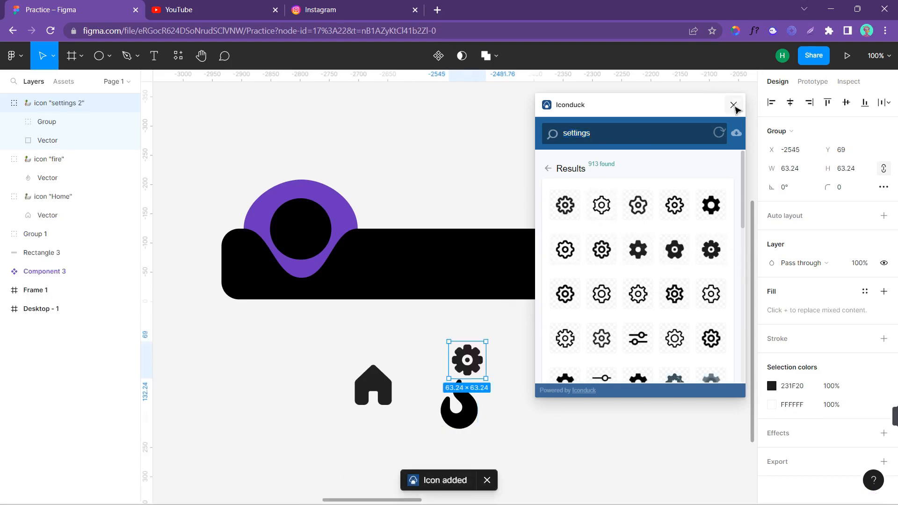
pyautogui.click(734, 106)
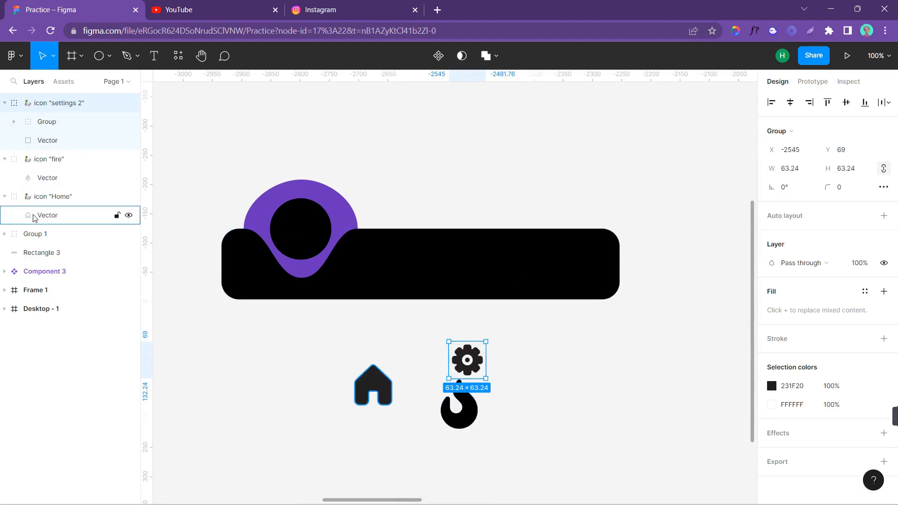
# Take the house and flame vectors out of their icon groups and put them at the top of the layer order
pyautogui.moveTo(33, 218); pyautogui.dragTo(40, 100)
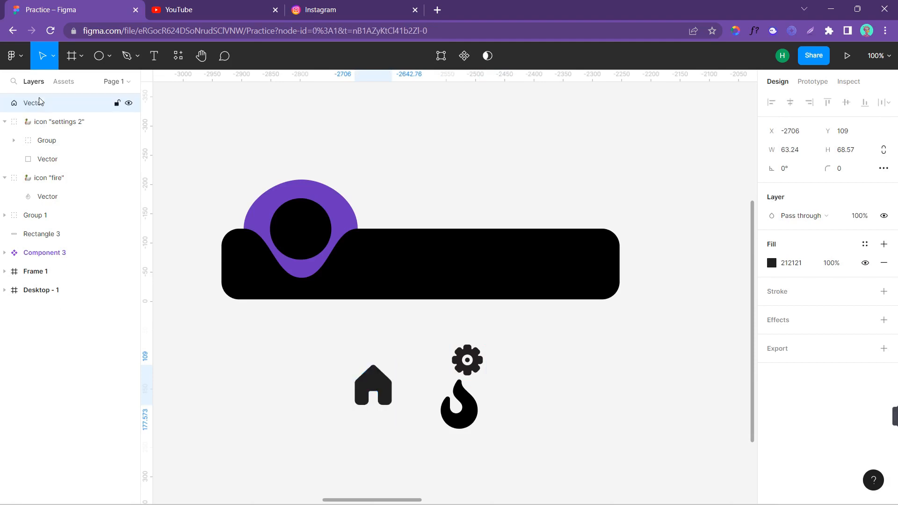
pyautogui.click(55, 201)
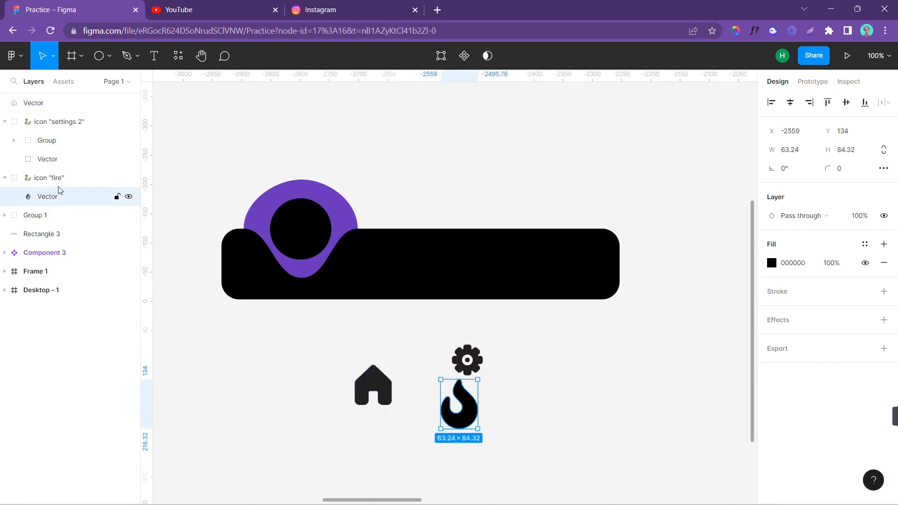
pyautogui.moveTo(58, 189); pyautogui.dragTo(66, 118)
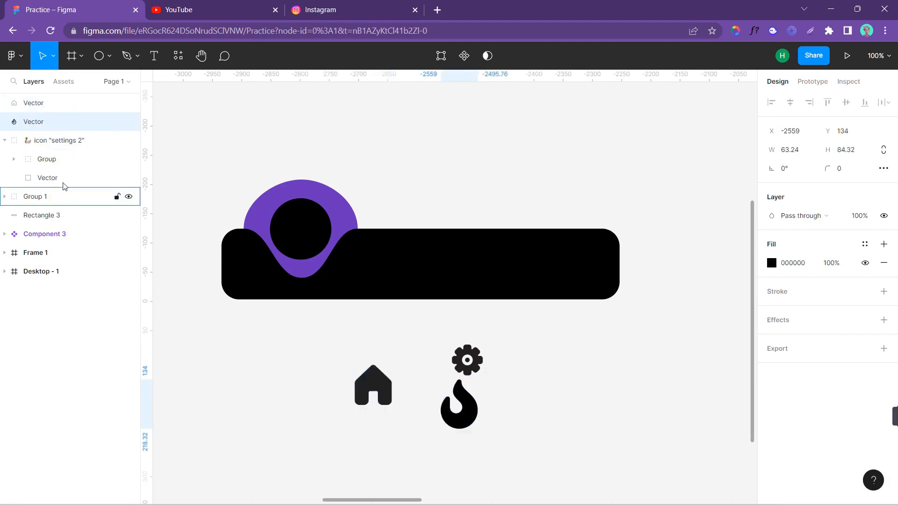
# Flatten the gear's two inner vectors into one and move it out of its icon group, below the flame layer
pyautogui.click(14, 159)
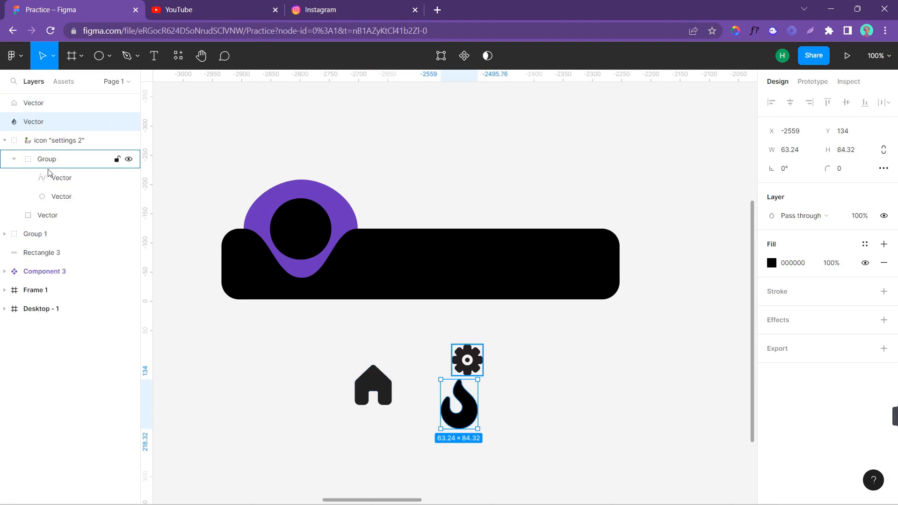
pyautogui.click(66, 198)
pyautogui.keyDown('shift'); pyautogui.click(67, 186); pyautogui.keyUp('shift')
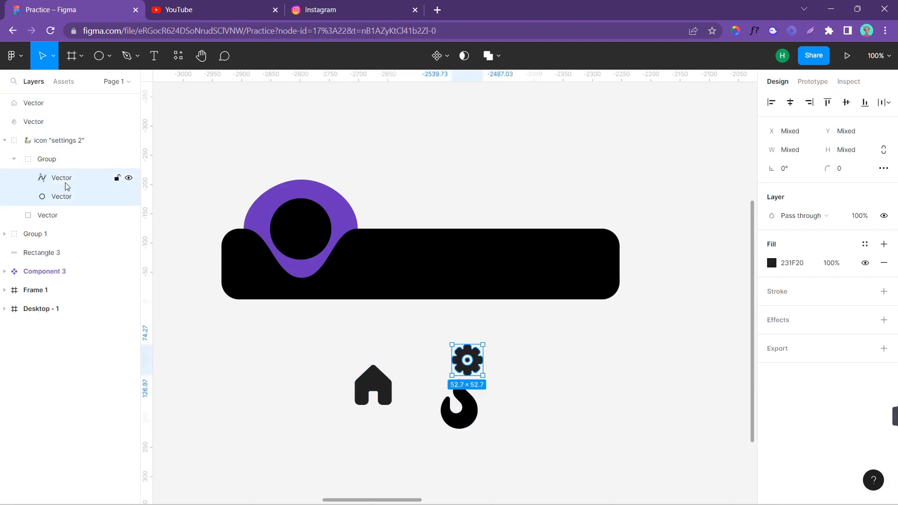
pyautogui.hotkey('ctrl', 'e')
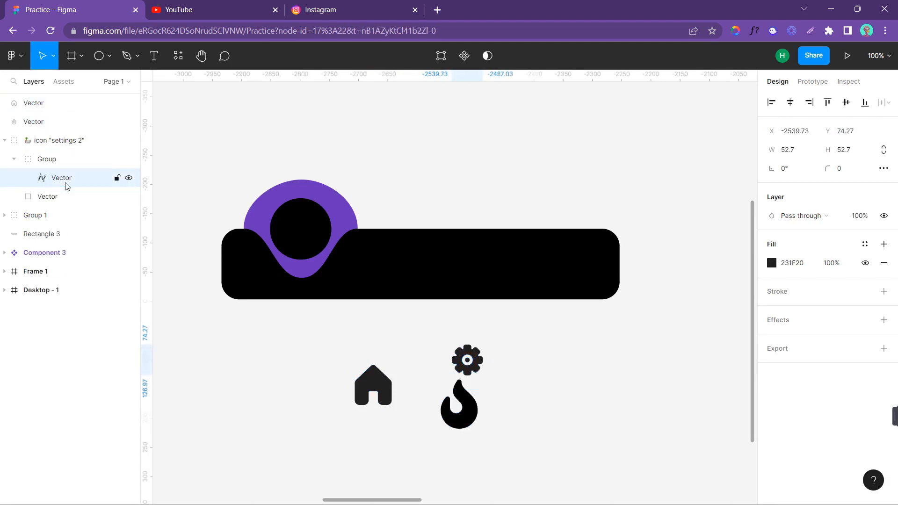
pyautogui.moveTo(66, 186); pyautogui.dragTo(69, 137)
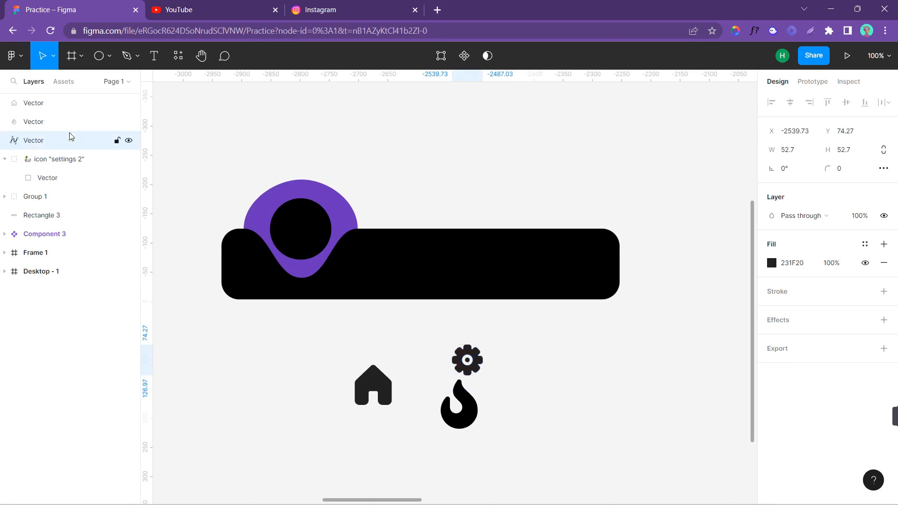
# Delete the leftover "settings 2" icon group
pyautogui.click(37, 164)
pyautogui.click(6, 160)
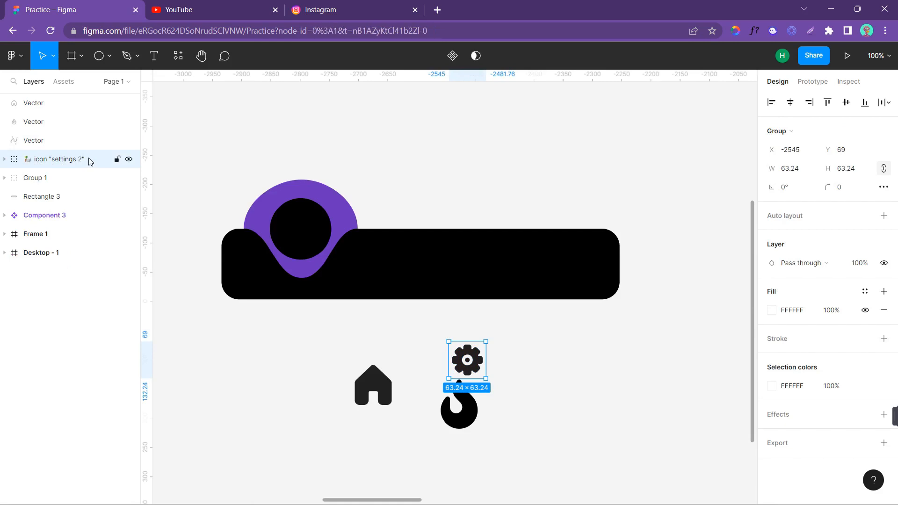
pyautogui.press('Delete')
pyautogui.click(51, 163)
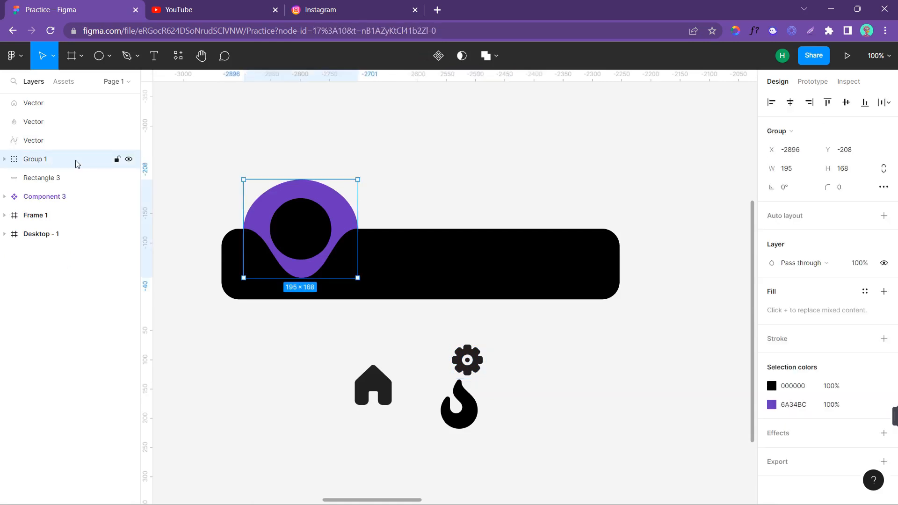
# Scale the house icon down to 42 × 45 and fill it with white FFFFFF
pyautogui.click(367, 381)
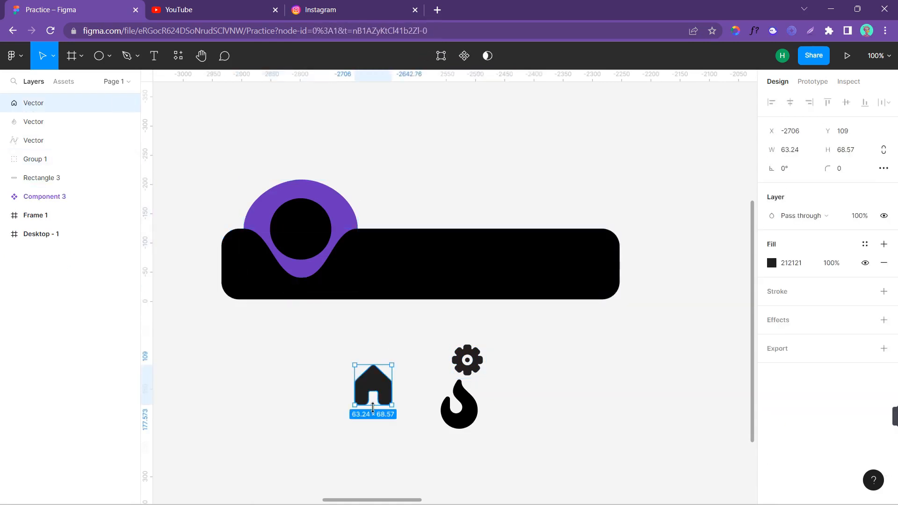
pyautogui.moveTo(391, 407); pyautogui.dragTo(377, 392)
pyautogui.click(772, 263)
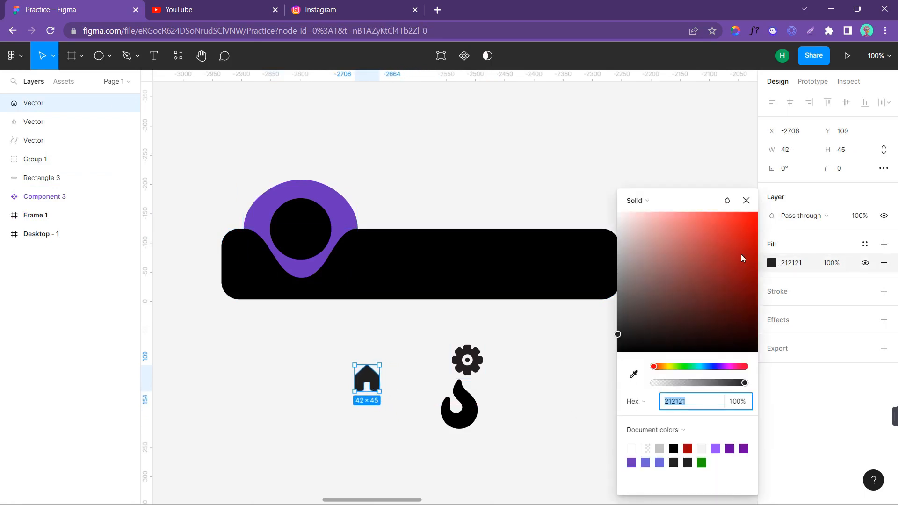
pyautogui.write('FFFFFF')
pyautogui.press('Return')
pyautogui.click(553, 168)
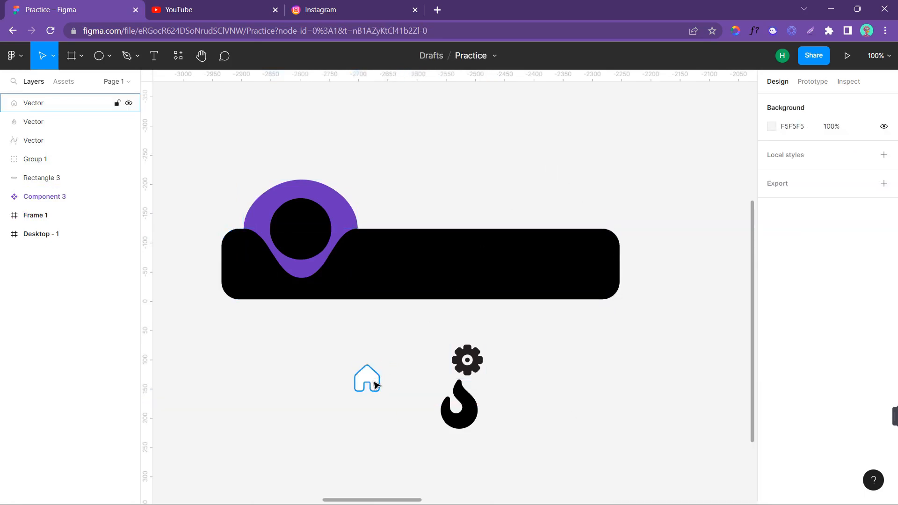
# Move the house icon to about X -2736, Y 104 and place the gear beside it at about X -2667, Y 101
pyautogui.moveTo(377, 379); pyautogui.dragTo(354, 384)
pyautogui.click(315, 363)
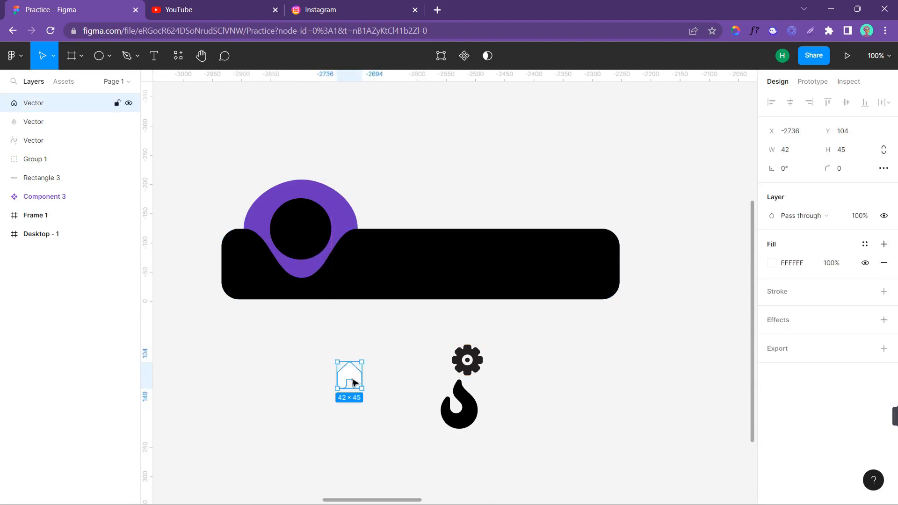
pyautogui.click(424, 396)
pyautogui.moveTo(467, 370); pyautogui.dragTo(392, 385)
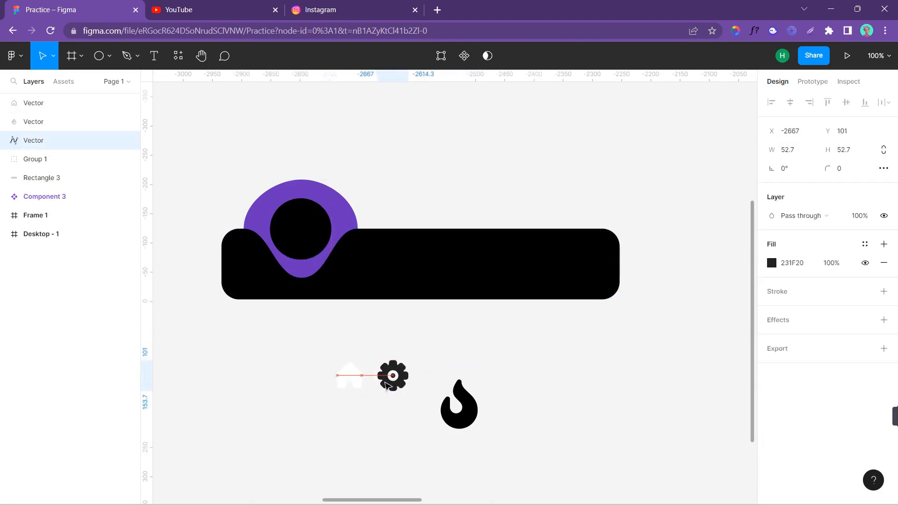
# Change the house icon's fill to bright green 00E709
pyautogui.click(360, 381)
pyautogui.click(770, 264)
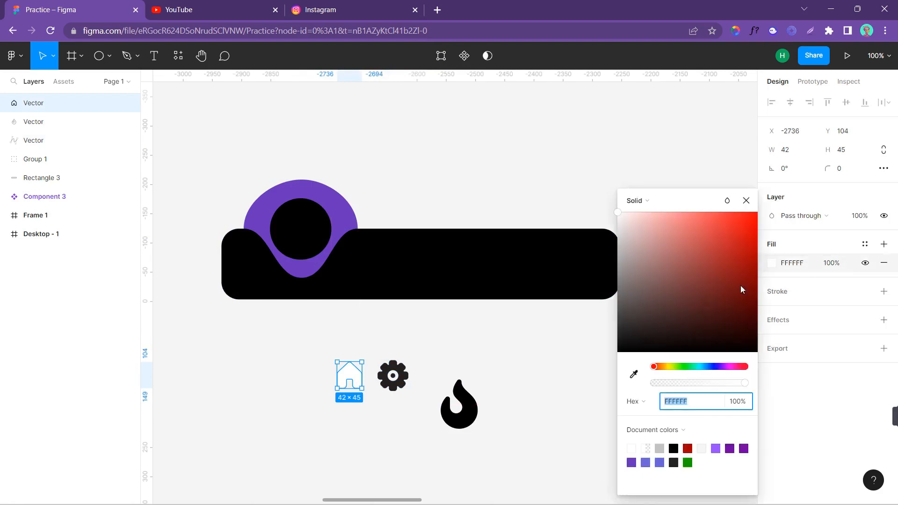
pyautogui.click(686, 367)
pyautogui.moveTo(755, 265); pyautogui.dragTo(770, 231)
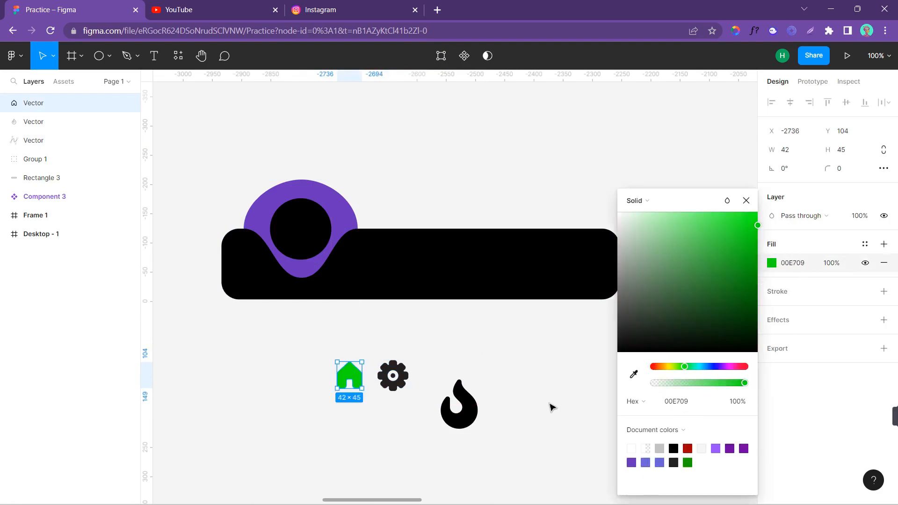
pyautogui.click(543, 408)
# Move the house icon to about X -2764, Y 109 and place the gear, scaled to 43 × 43, at about X -2701, Y 109
pyautogui.moveTo(358, 378)
pyautogui.mouseDown()
pyautogui.moveTo(313, 293)
pyautogui.moveTo(309, 229)
pyautogui.moveTo(317, 352)
pyautogui.moveTo(342, 384)
pyautogui.mouseUp()
pyautogui.click(401, 383)
pyautogui.doubleClick(389, 387)
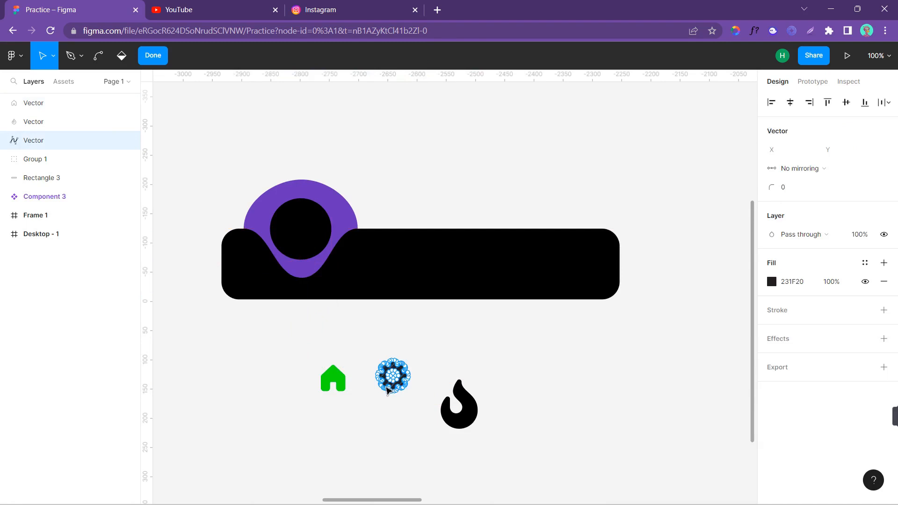
pyautogui.press('Escape')
pyautogui.press('Escape')
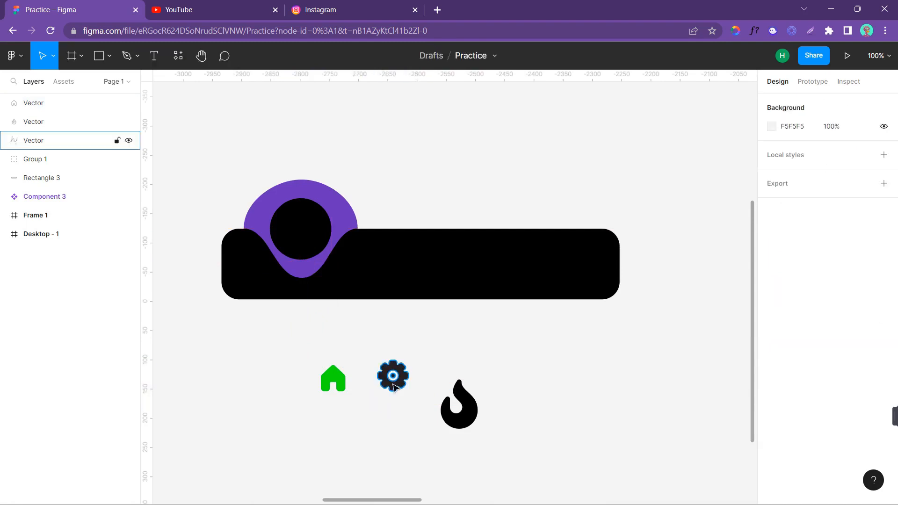
pyautogui.moveTo(395, 388)
pyautogui.mouseDown()
pyautogui.moveTo(384, 393)
pyautogui.moveTo(380, 382)
pyautogui.mouseUp()
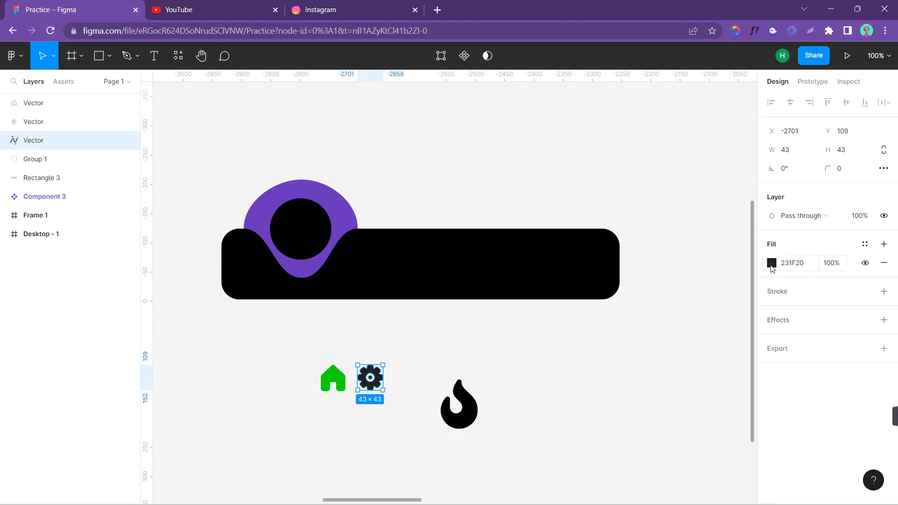
# Fill the gear icon with green 00E709 sampled from the house and shift it slightly farther from the house
pyautogui.click(772, 264)
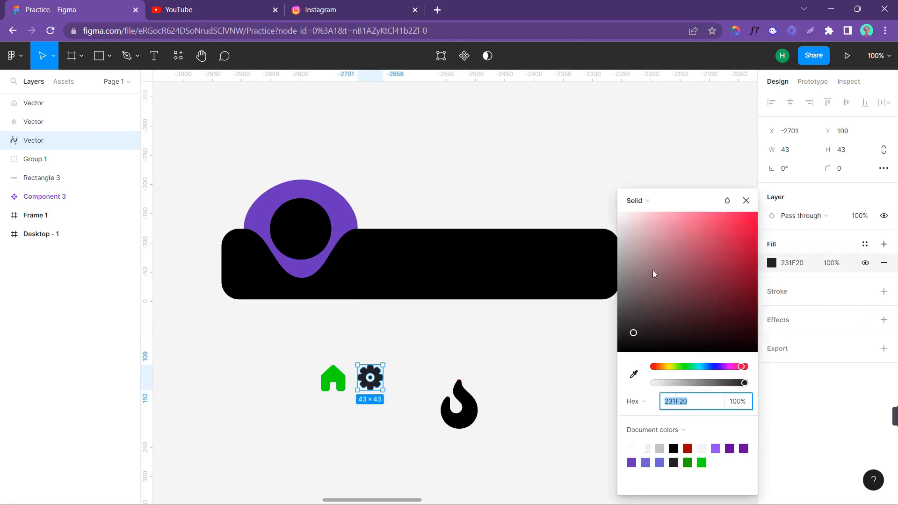
pyautogui.click(634, 374)
pyautogui.click(340, 374)
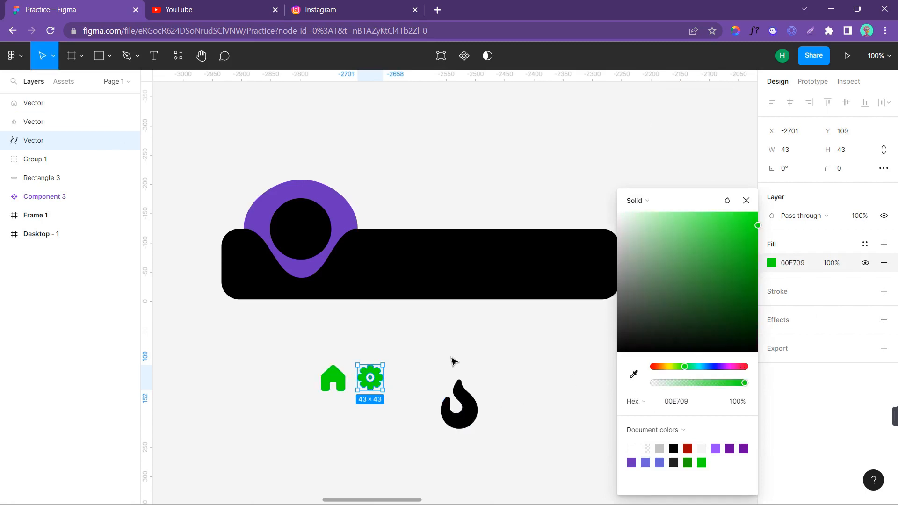
pyautogui.click(444, 363)
pyautogui.moveTo(380, 380)
pyautogui.mouseDown()
pyautogui.moveTo(308, 237)
pyautogui.moveTo(383, 374)
pyautogui.moveTo(380, 389)
pyautogui.mouseUp()
pyautogui.click(387, 345)
# Fill the flame icon with green 00E709 sampled from the house icon
pyautogui.click(463, 423)
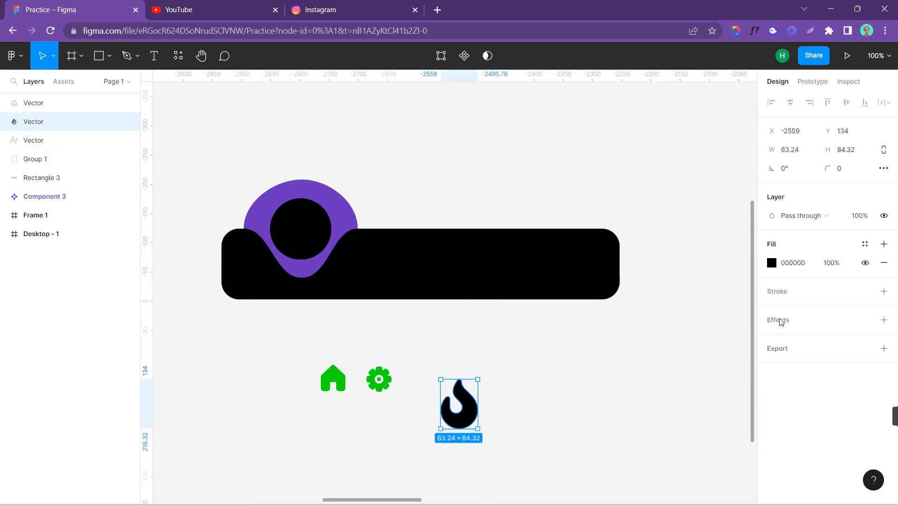
pyautogui.click(772, 263)
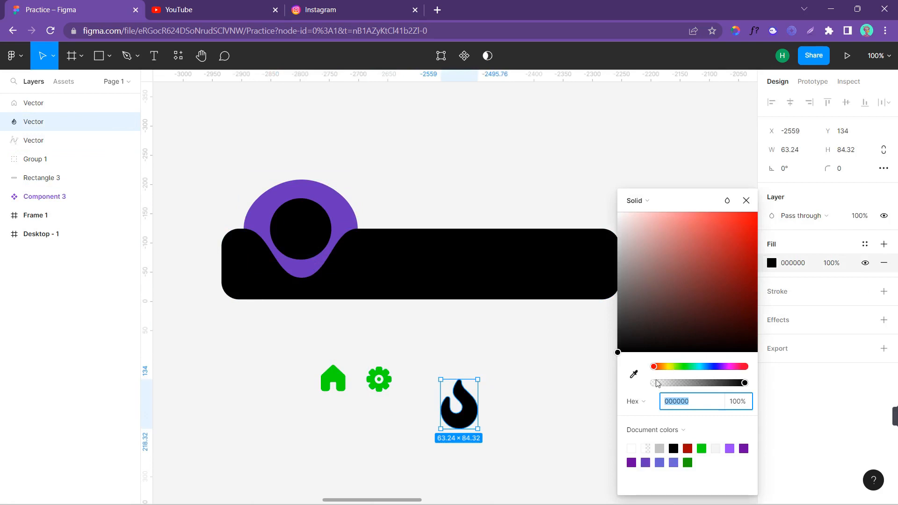
pyautogui.click(634, 374)
pyautogui.click(337, 377)
pyautogui.click(517, 368)
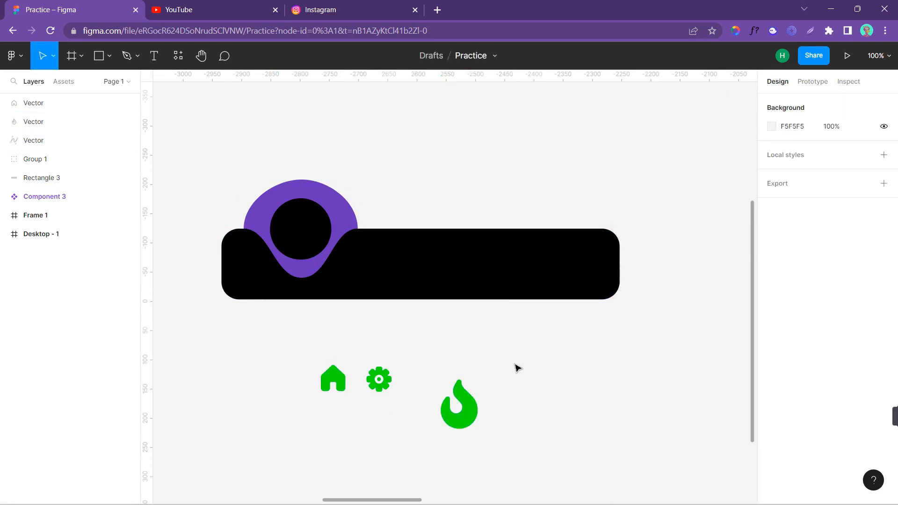
# Scale the flame icon down to 34 × 45 and align it beside the gear at about X -2611, Y 109
pyautogui.click(466, 413)
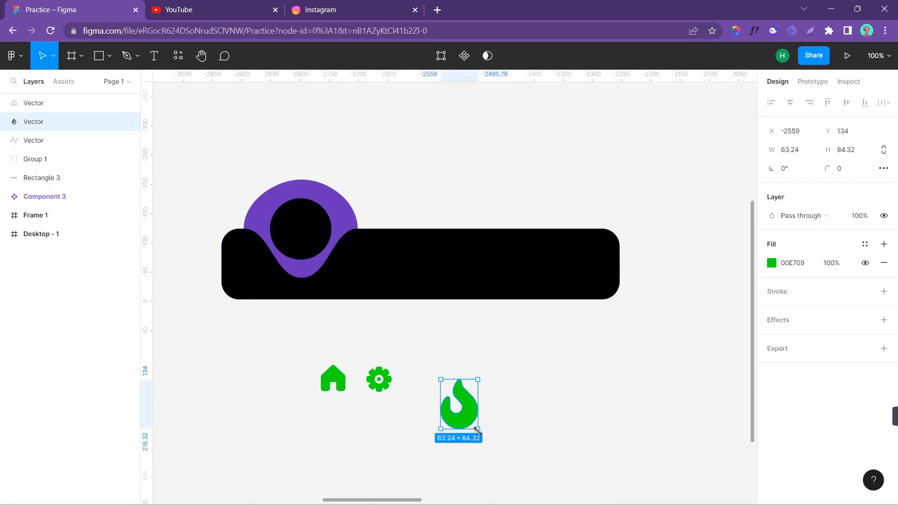
pyautogui.moveTo(478, 430); pyautogui.dragTo(427, 386)
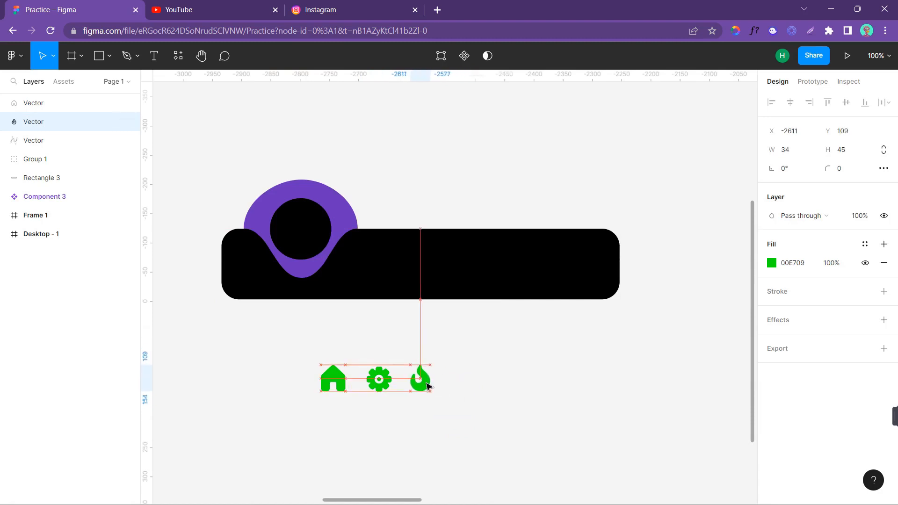
pyautogui.click(454, 381)
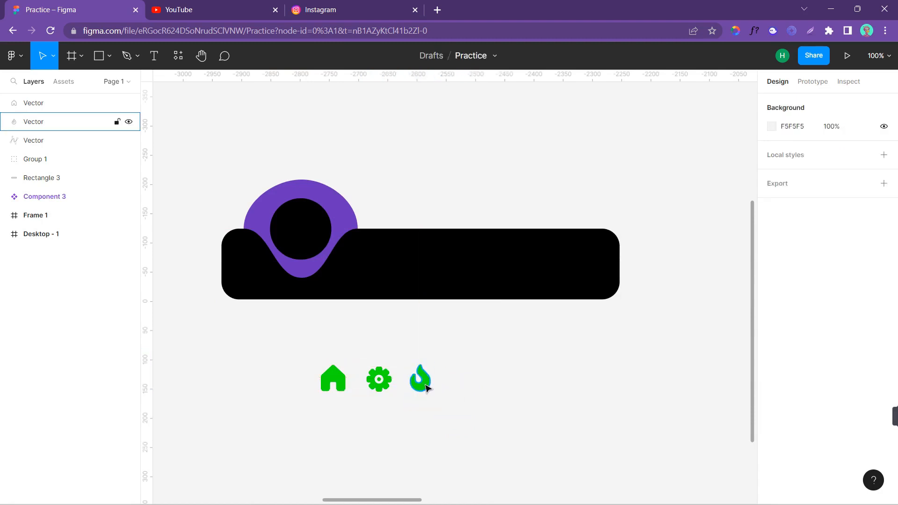
# Move the house icon to about X -2820, Y 21, centred under the black circle, and hide the notch-and-circle group
pyautogui.click(342, 380)
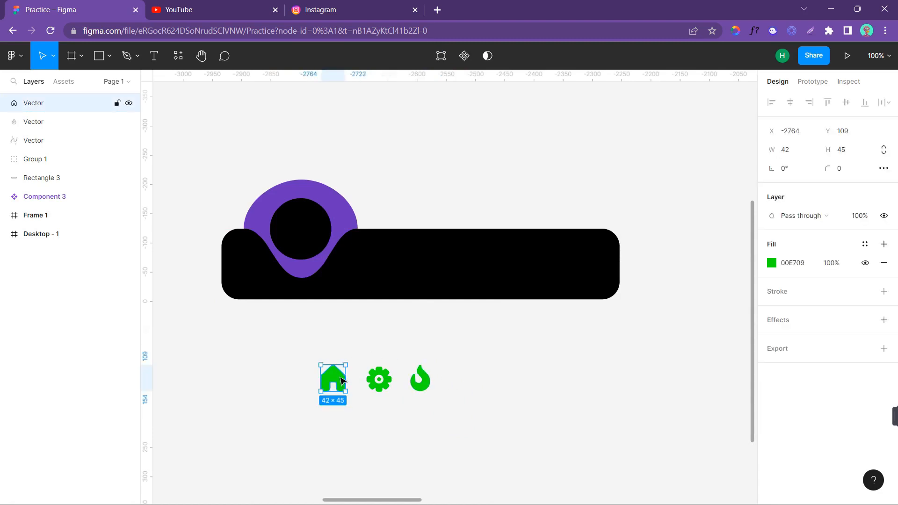
pyautogui.moveTo(342, 380); pyautogui.dragTo(311, 329)
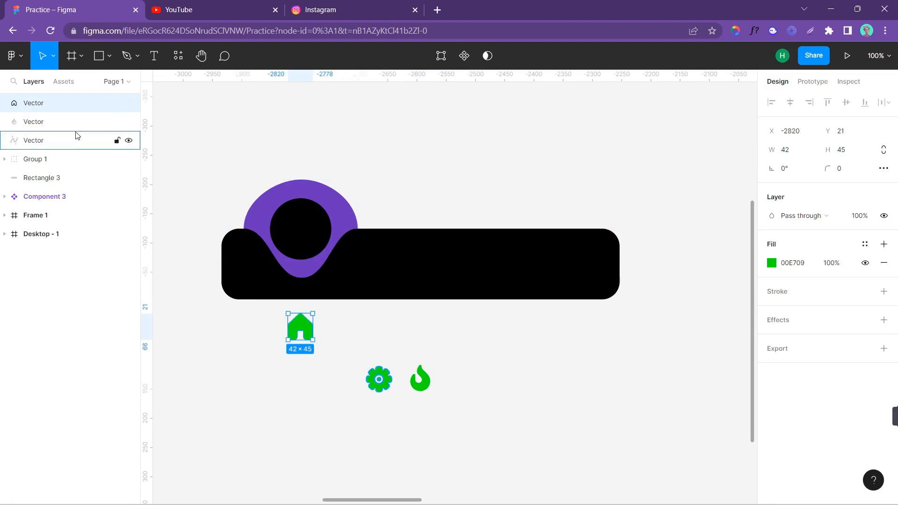
pyautogui.click(130, 161)
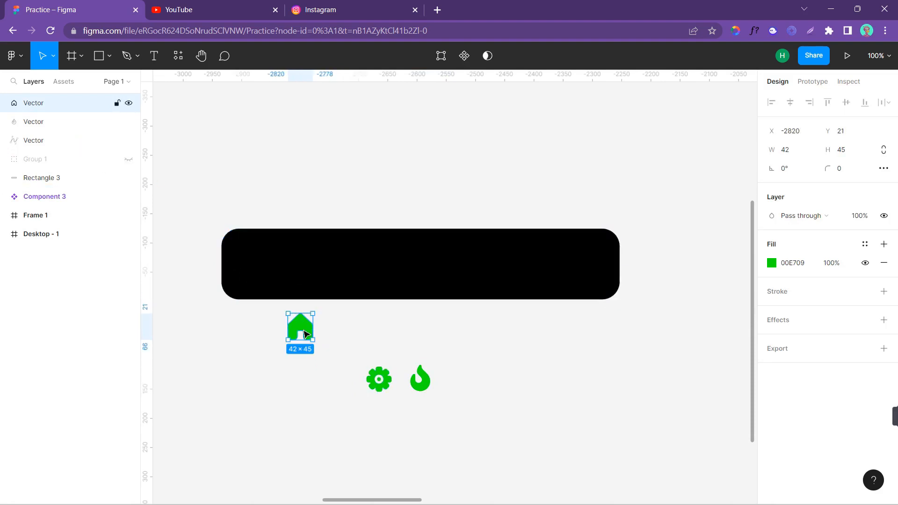
# Move the house icon onto the black bar at X -2824, Y -86, and place the flame before the gear below the bar
pyautogui.moveTo(307, 334); pyautogui.dragTo(304, 270)
pyautogui.moveTo(349, 354); pyautogui.dragTo(464, 426)
pyautogui.moveTo(400, 384); pyautogui.dragTo(345, 341)
pyautogui.click(477, 384)
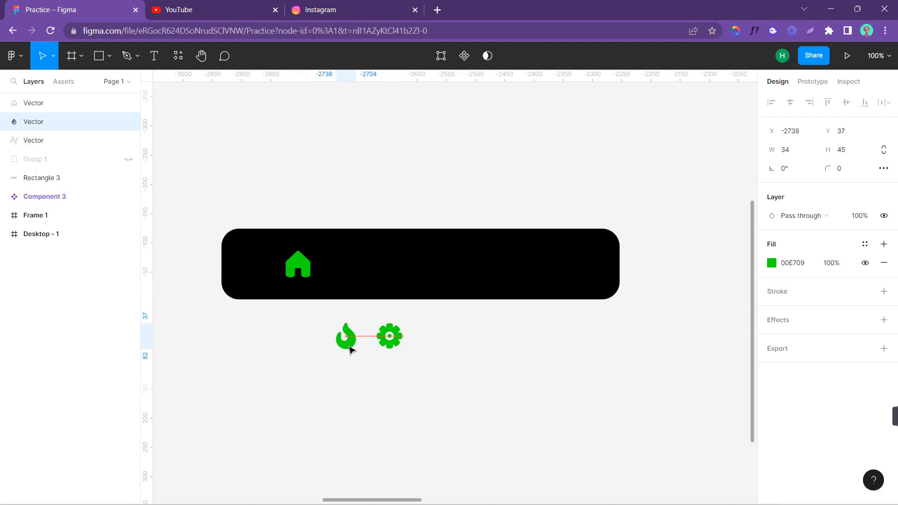
# Move the flame and gear icons together onto the black bar, level with the house icon at Y -86
pyautogui.click(307, 323)
pyautogui.moveTo(310, 311); pyautogui.dragTo(428, 375)
pyautogui.moveTo(373, 345); pyautogui.dragTo(406, 274)
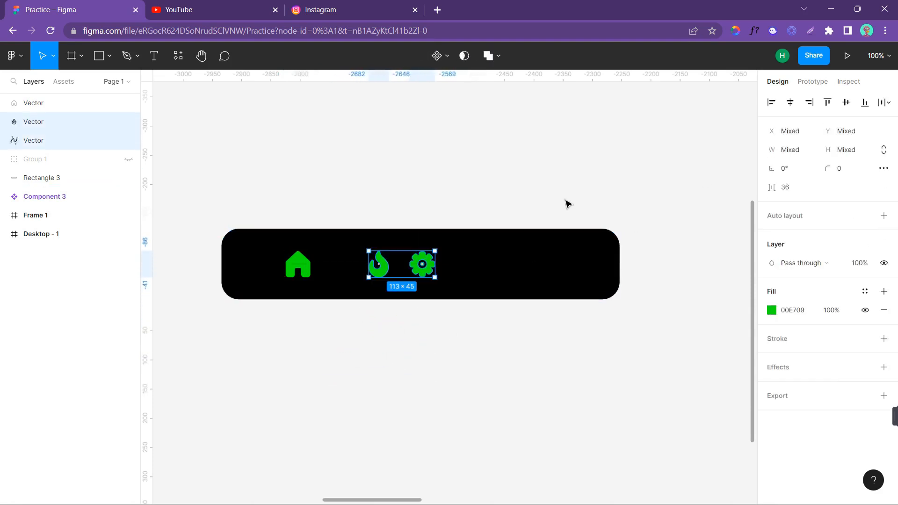
pyautogui.click(285, 330)
# Tidy up the house, flame and gear icons into an even row and set their horizontal spacing to 170
pyautogui.click(288, 268)
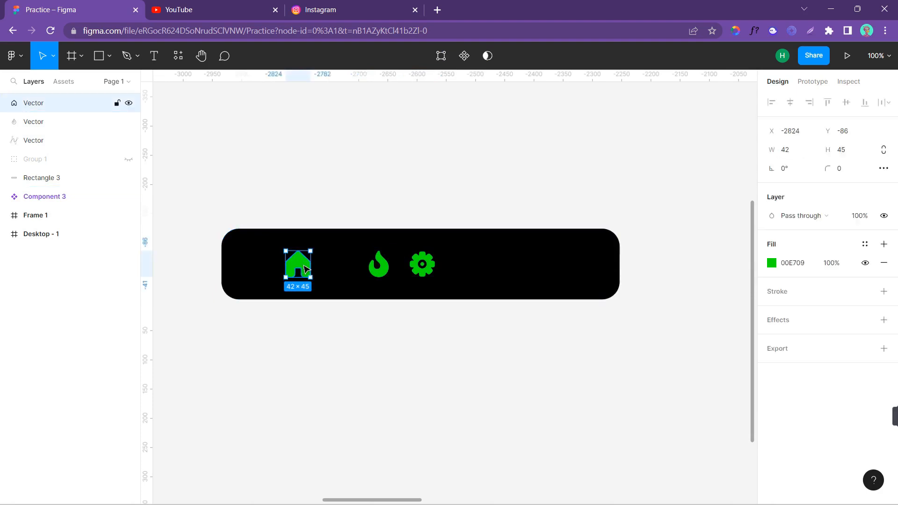
pyautogui.keyDown('shift'); pyautogui.click(381, 266); pyautogui.keyUp('shift')
pyautogui.keyDown('shift'); pyautogui.click(426, 270); pyautogui.keyUp('shift')
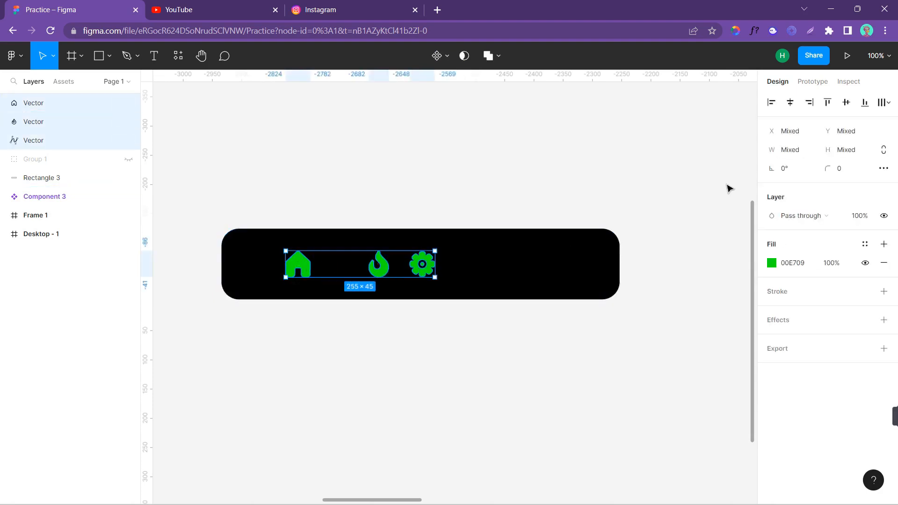
pyautogui.click(884, 102)
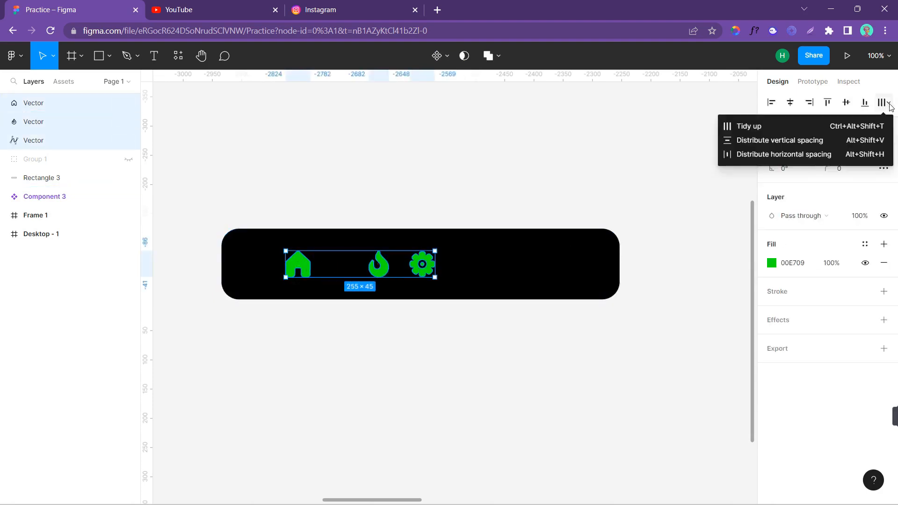
pyautogui.click(839, 127)
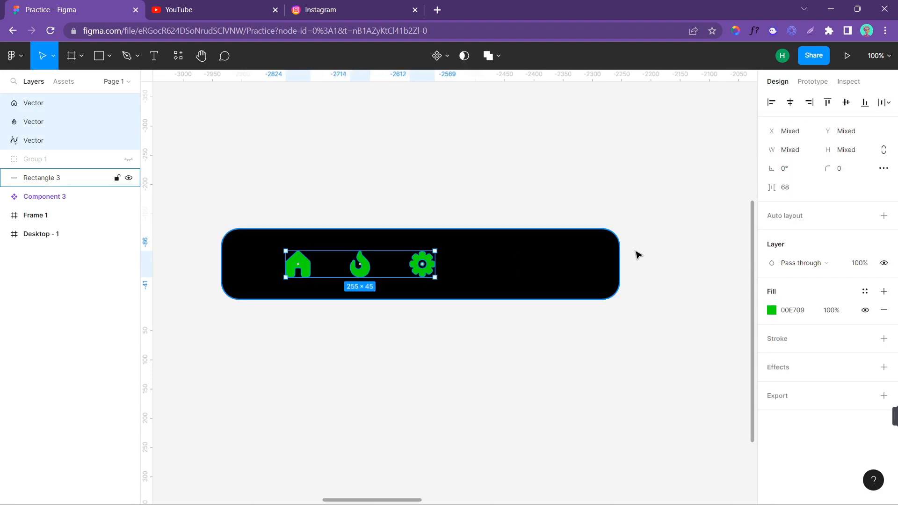
pyautogui.moveTo(771, 188); pyautogui.dragTo(891, 192)
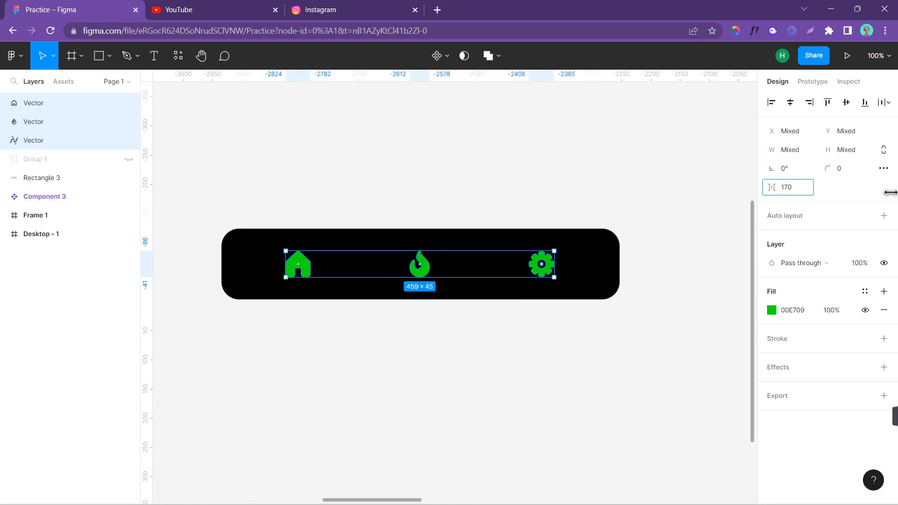
pyautogui.click(340, 349)
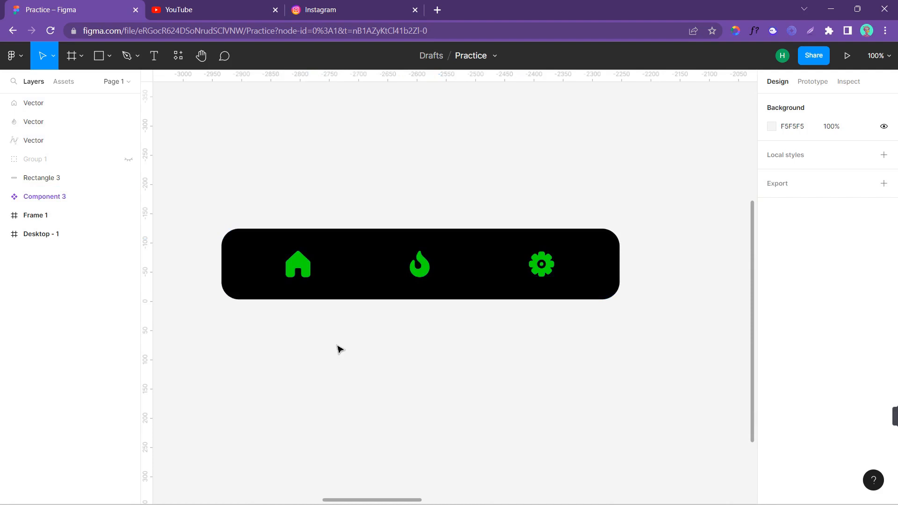
pyautogui.click(302, 268)
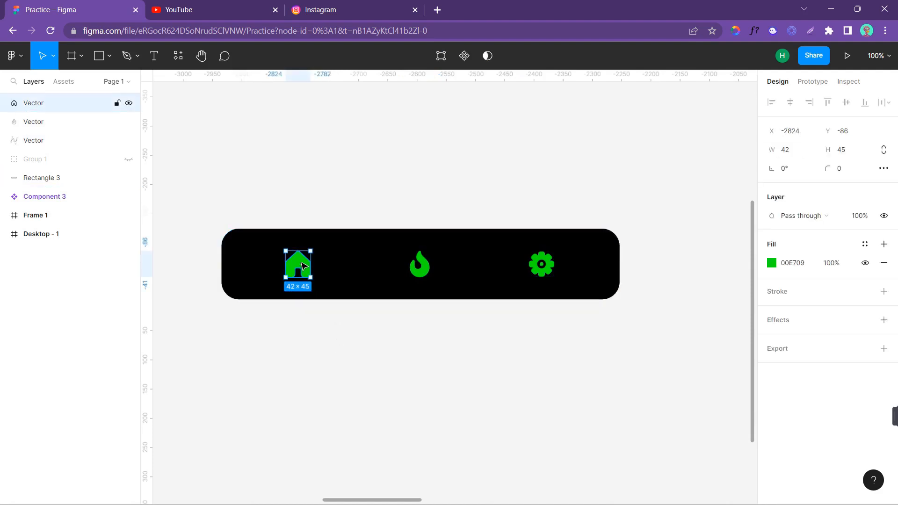
pyautogui.keyDown('shift'); pyautogui.click(426, 274); pyautogui.keyUp('shift')
pyautogui.keyDown('shift'); pyautogui.click(554, 278); pyautogui.keyUp('shift')
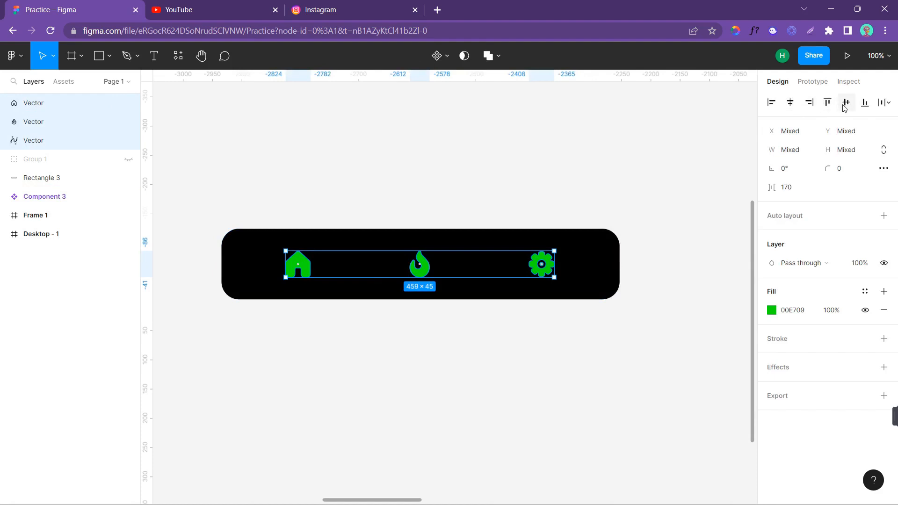
pyautogui.click(682, 192)
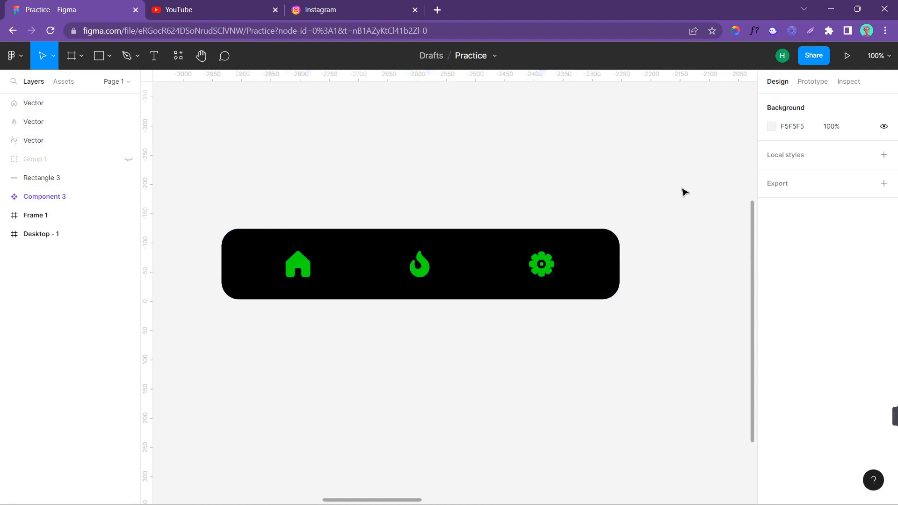
pyautogui.click(291, 273)
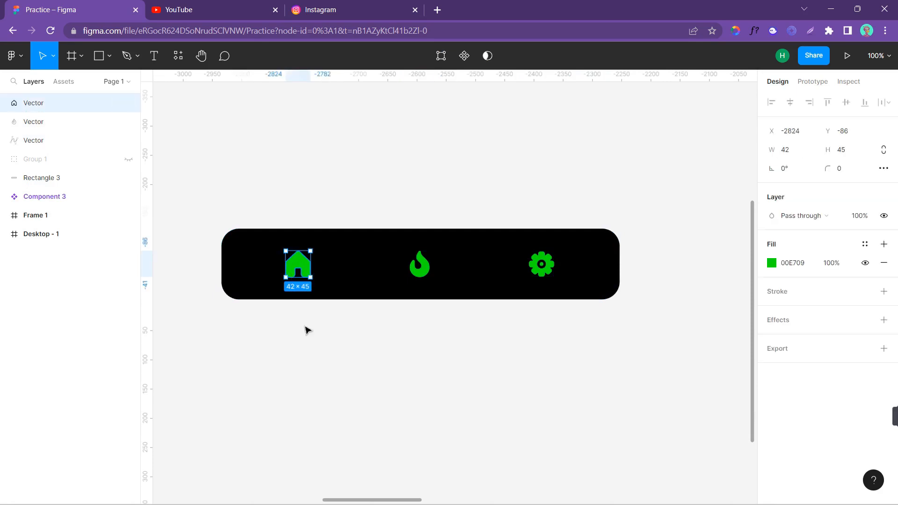
pyautogui.click(296, 321)
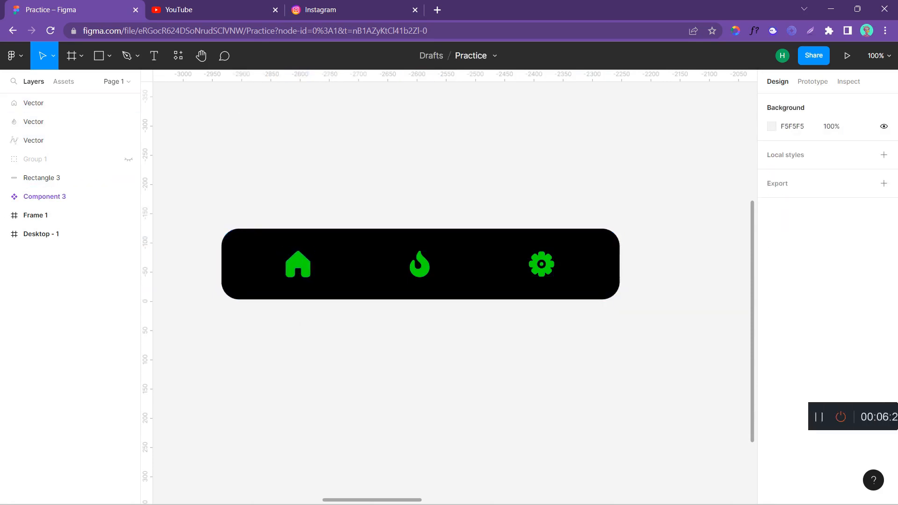
pyautogui.moveTo(895, 417)
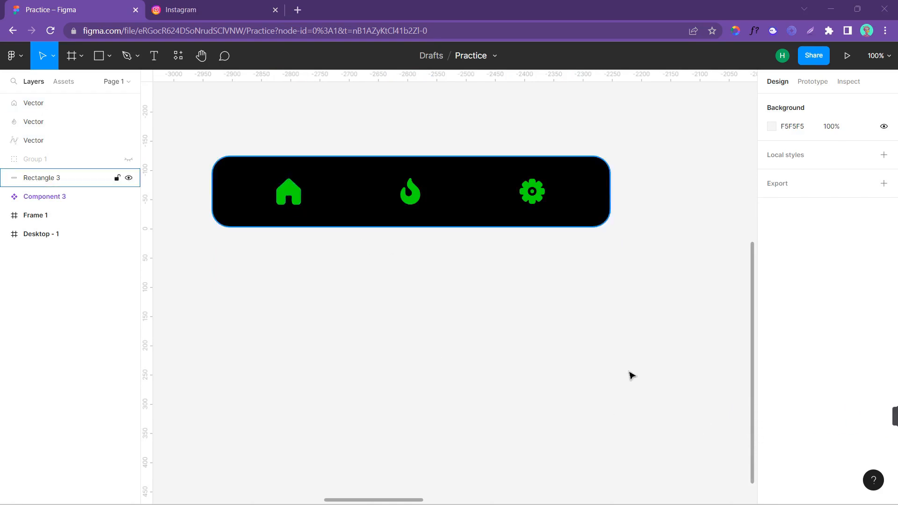
pyautogui.moveTo(896, 417)
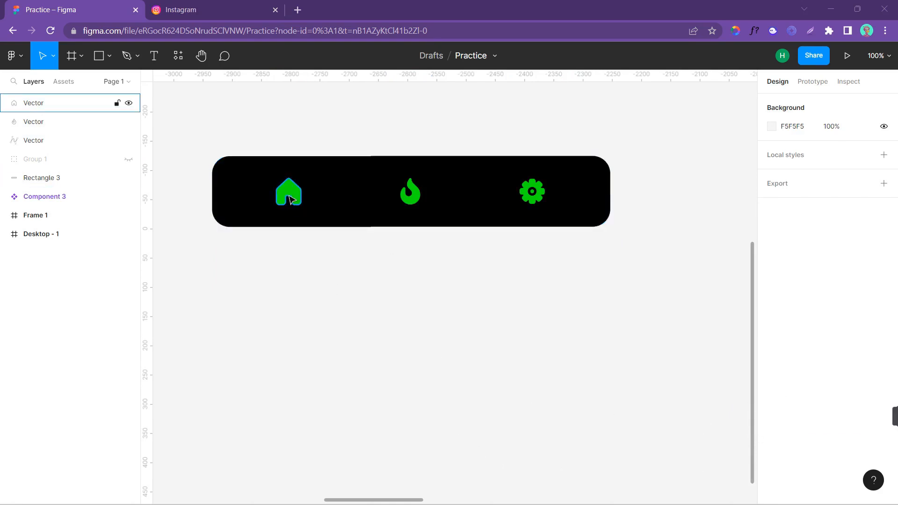
# Show the notch-and-circle group again and raise the house icon into the black circle at X -2824, Y -146
pyautogui.click(130, 159)
pyautogui.click(295, 197)
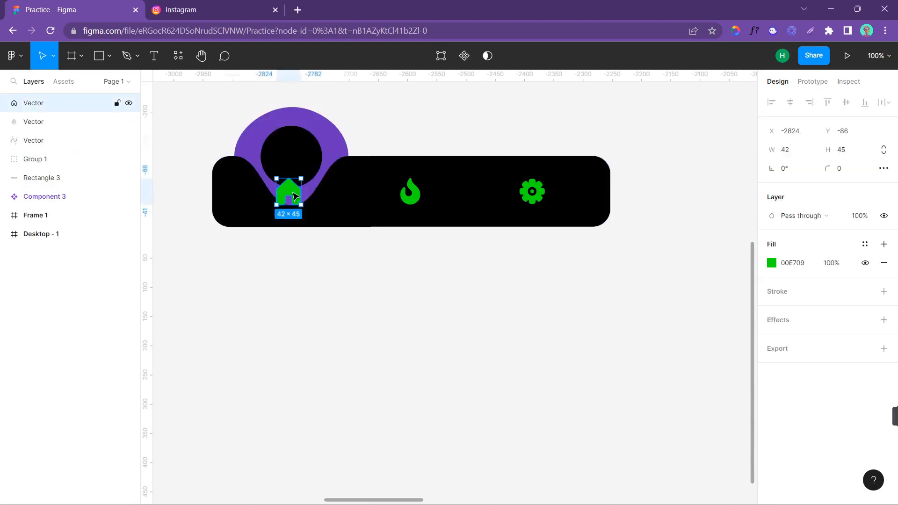
pyautogui.moveTo(293, 193); pyautogui.dragTo(291, 174)
pyautogui.moveTo(291, 164); pyautogui.dragTo(290, 160)
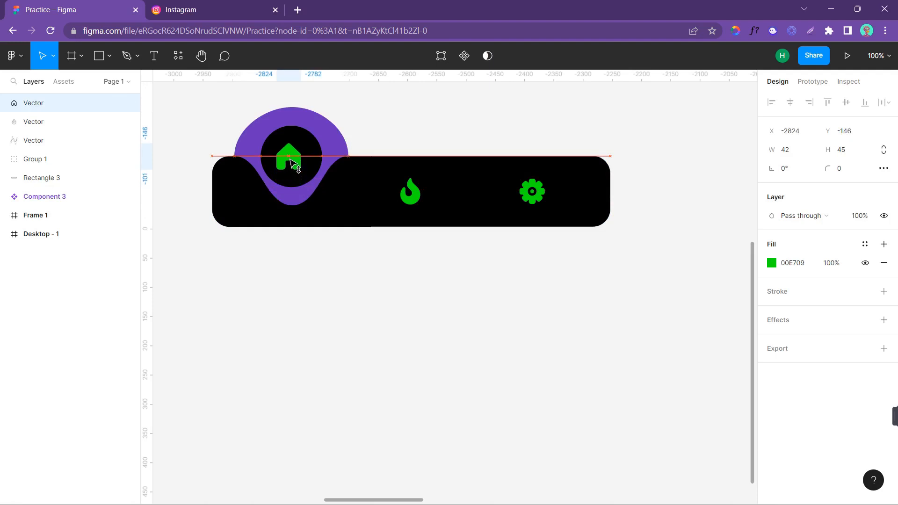
# Shift the notch-and-circle group slightly sideways so the black circle is centred behind the house icon
pyautogui.click(331, 161)
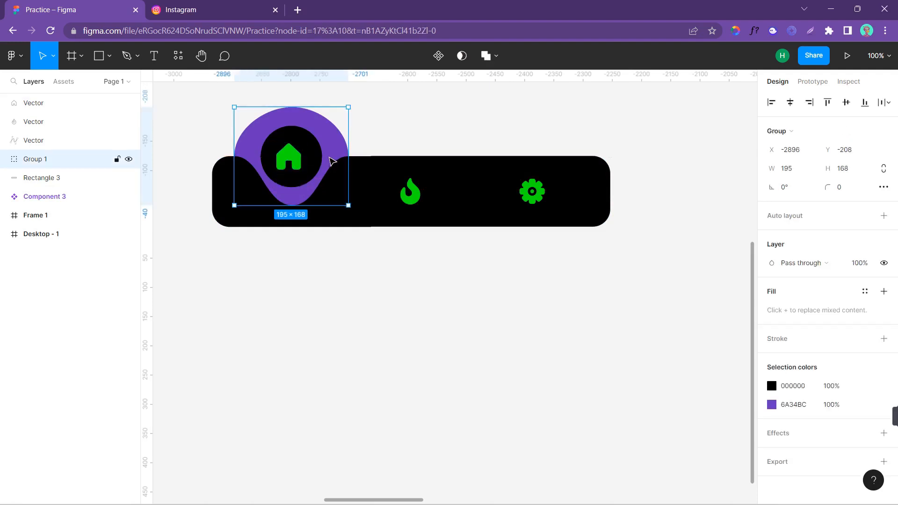
pyautogui.moveTo(328, 158); pyautogui.dragTo(326, 161)
pyautogui.click(302, 285)
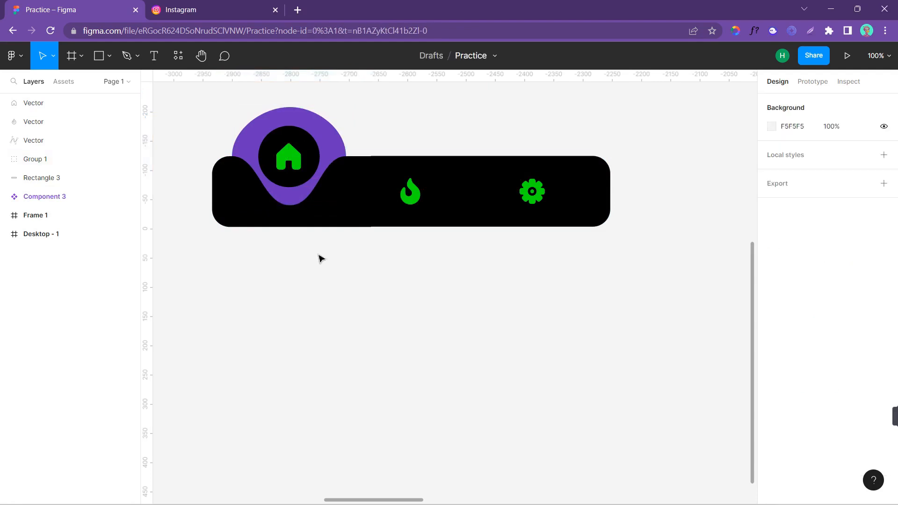
# Wrap the bar, notch group and three icons in one frame and duplicate that frame directly below at X -2934, Y 41
pyautogui.scroll(1, 335, 292)
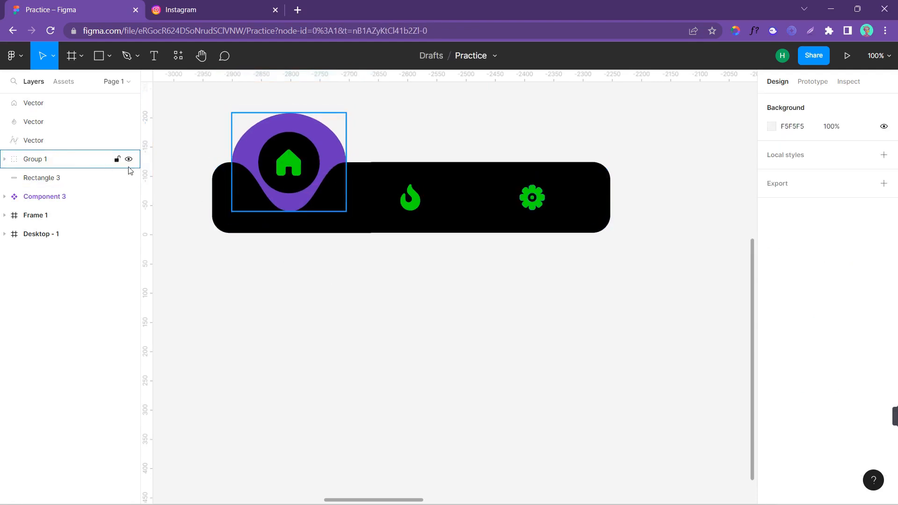
pyautogui.moveTo(171, 112); pyautogui.dragTo(632, 338)
pyautogui.rightClick(491, 211)
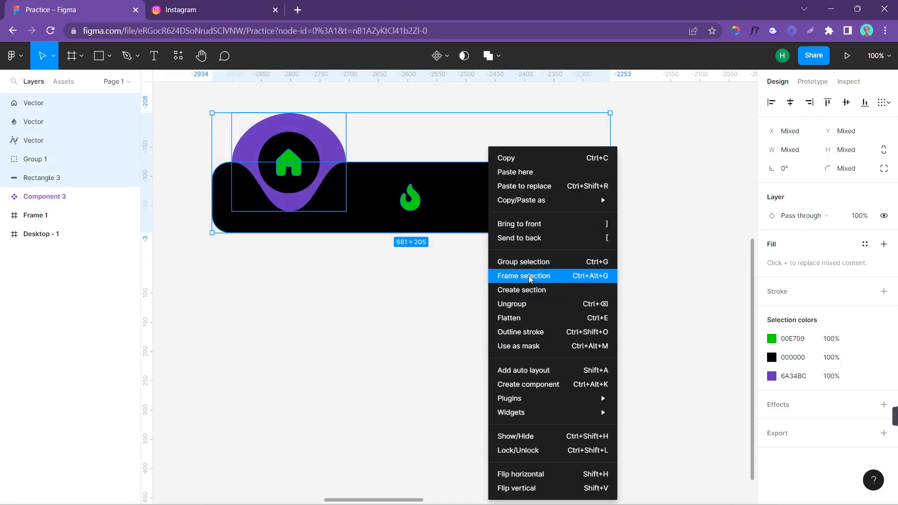
pyautogui.click(564, 279)
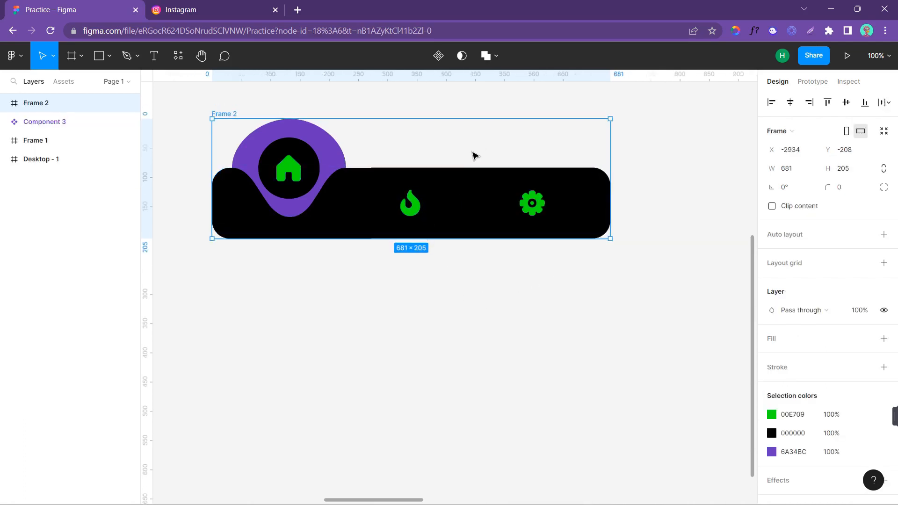
pyautogui.moveTo(475, 155); pyautogui.dragTo(474, 298)
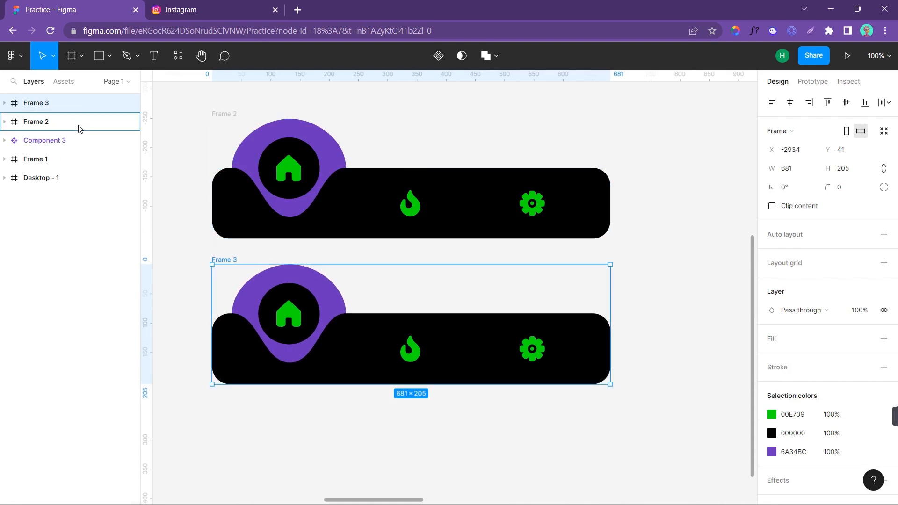
# Reorder the duplicated frame beneath the original in the layer list and rename it Fire
pyautogui.moveTo(75, 103); pyautogui.dragTo(79, 134)
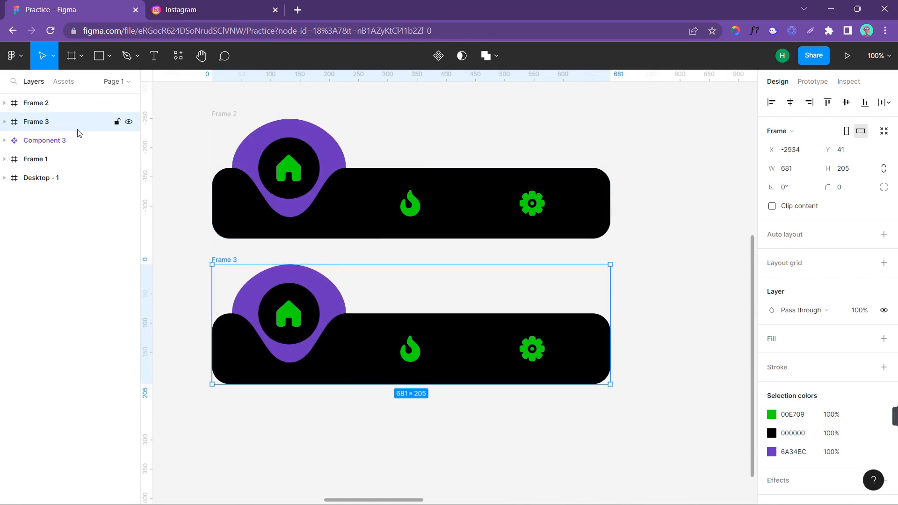
pyautogui.doubleClick(43, 123)
pyautogui.write('F')
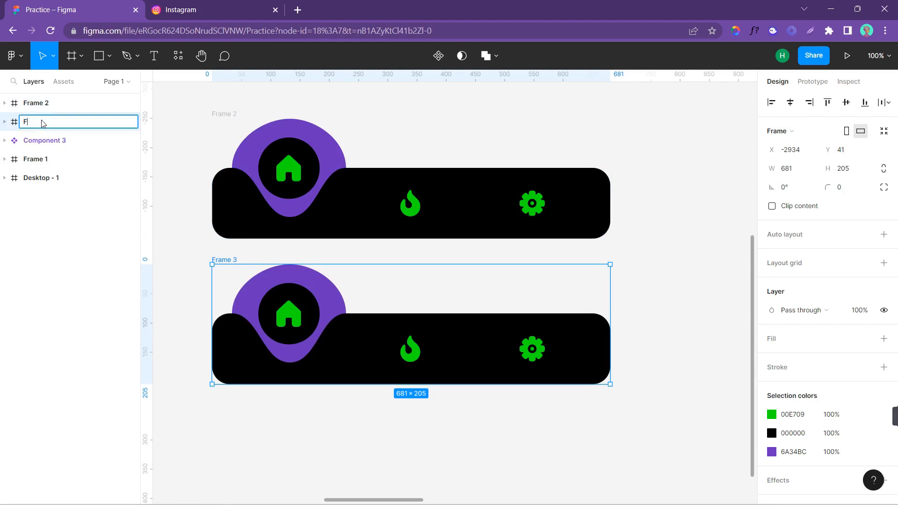
pyautogui.write('ire')
pyautogui.press('Return')
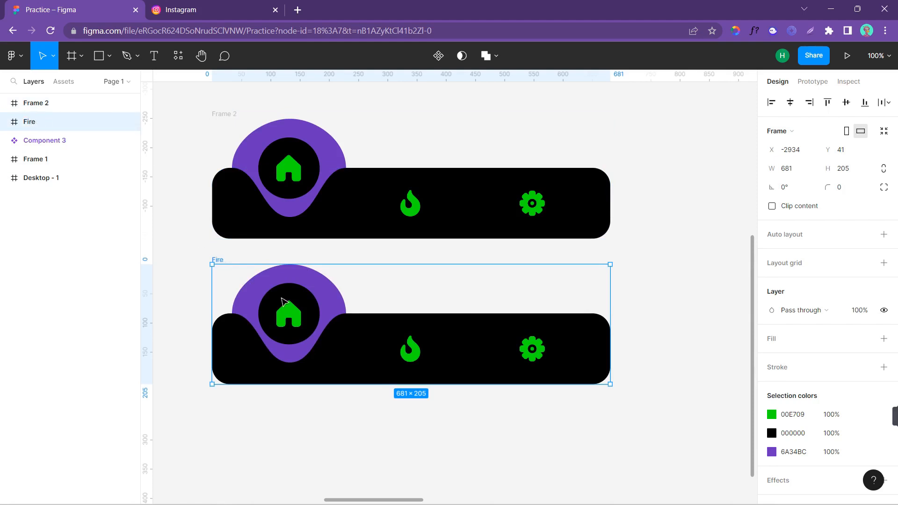
# Change the gear icon's fill to white in the original navigation bar frame
pyautogui.scroll(-2, 361, 358)
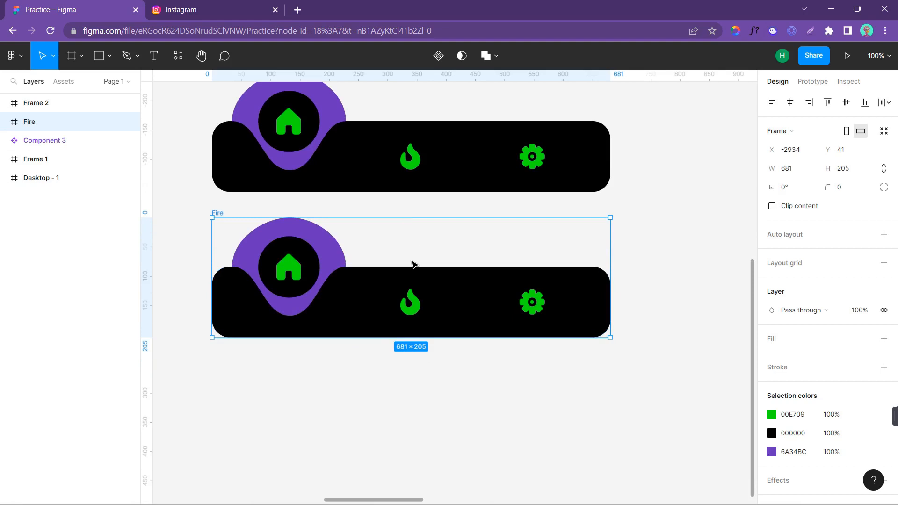
pyautogui.scroll(-1, 412, 265)
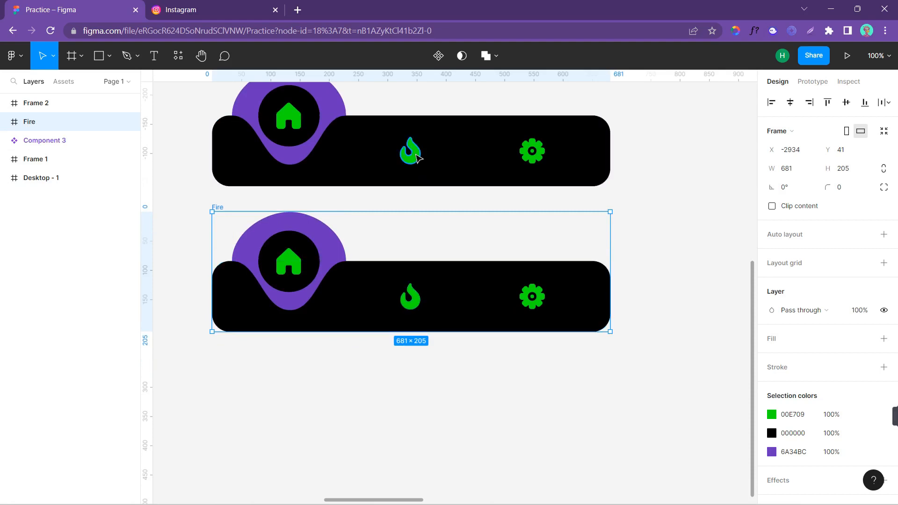
pyautogui.scroll(2, 515, 161)
pyautogui.click(533, 163)
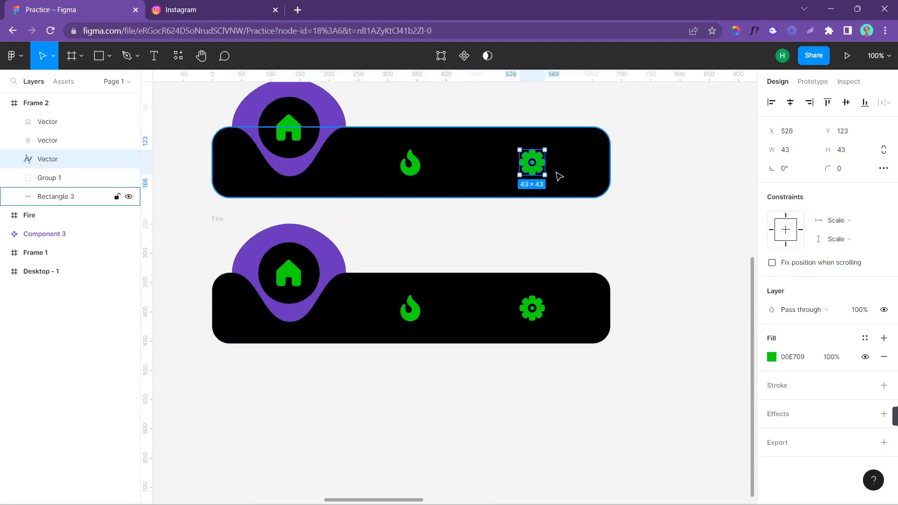
pyautogui.click(772, 358)
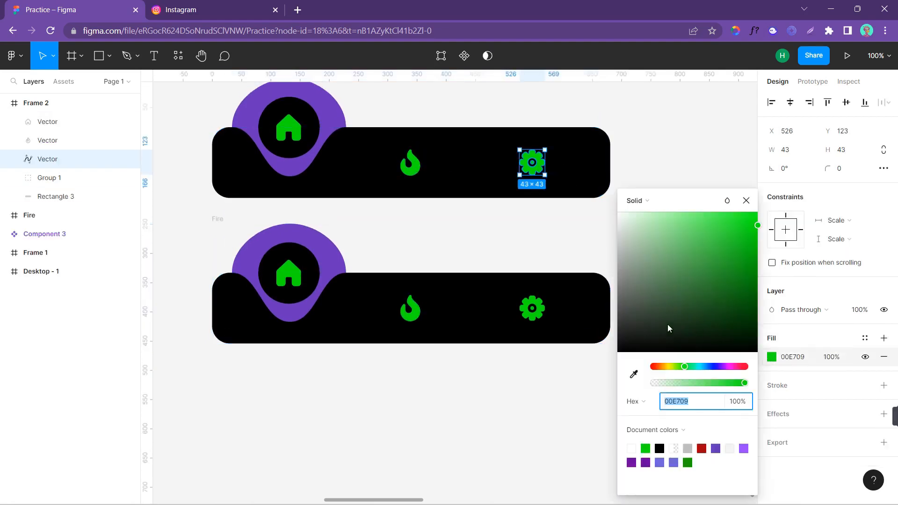
pyautogui.moveTo(668, 328); pyautogui.dragTo(607, 190)
pyautogui.click(705, 164)
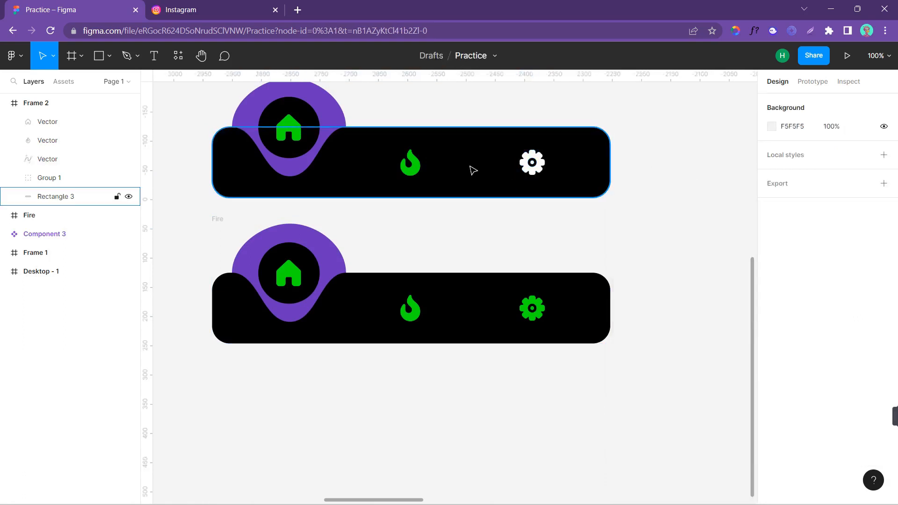
# Change the flame icon's fill to white in the original navigation bar frame
pyautogui.click(411, 164)
pyautogui.click(771, 357)
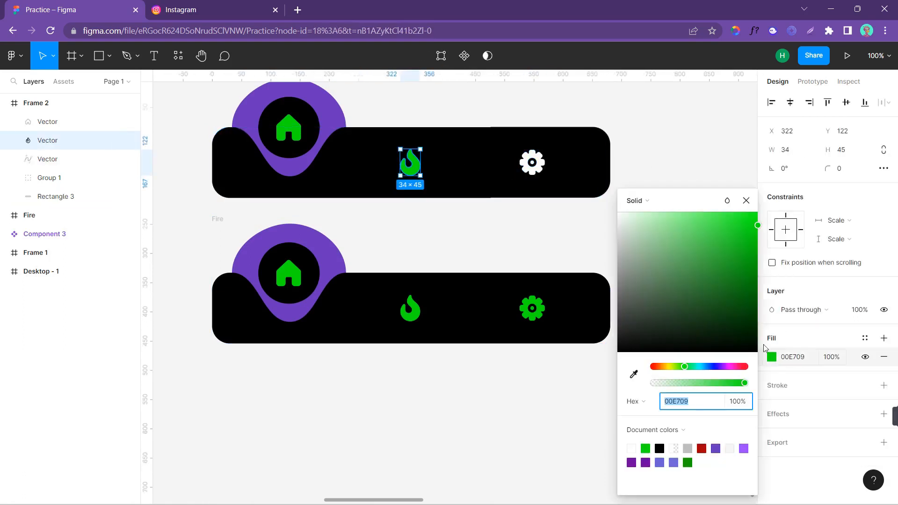
pyautogui.moveTo(650, 255); pyautogui.dragTo(608, 187)
pyautogui.click(709, 158)
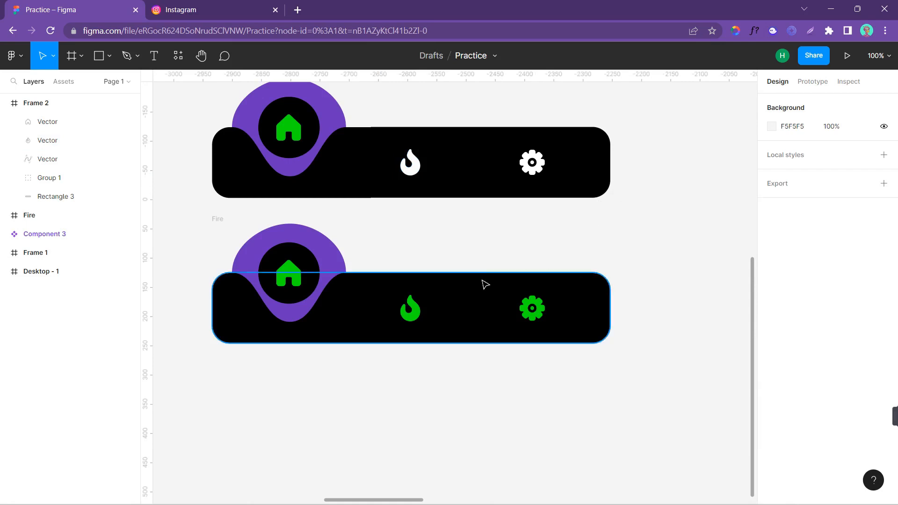
# Change the gear icon's fill to white FFFFFF in the Fire frame
pyautogui.click(535, 315)
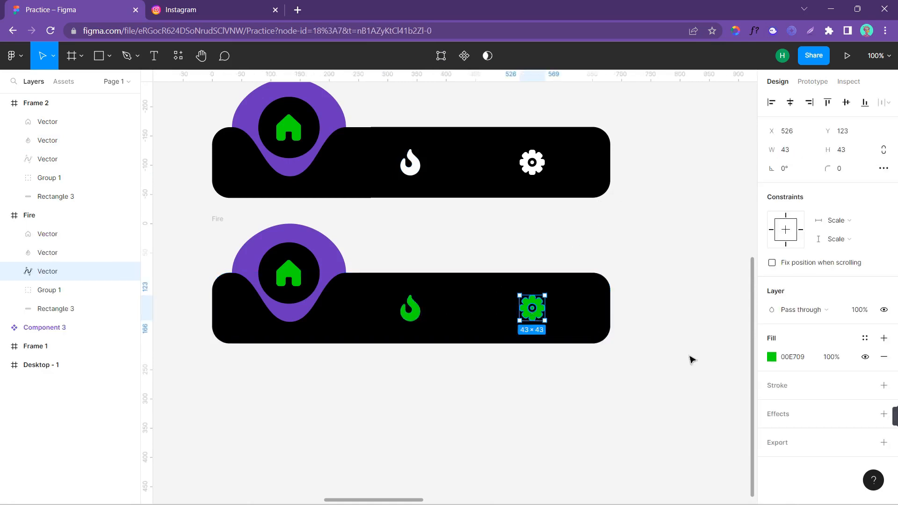
pyautogui.click(775, 358)
pyautogui.moveTo(649, 265); pyautogui.dragTo(604, 201)
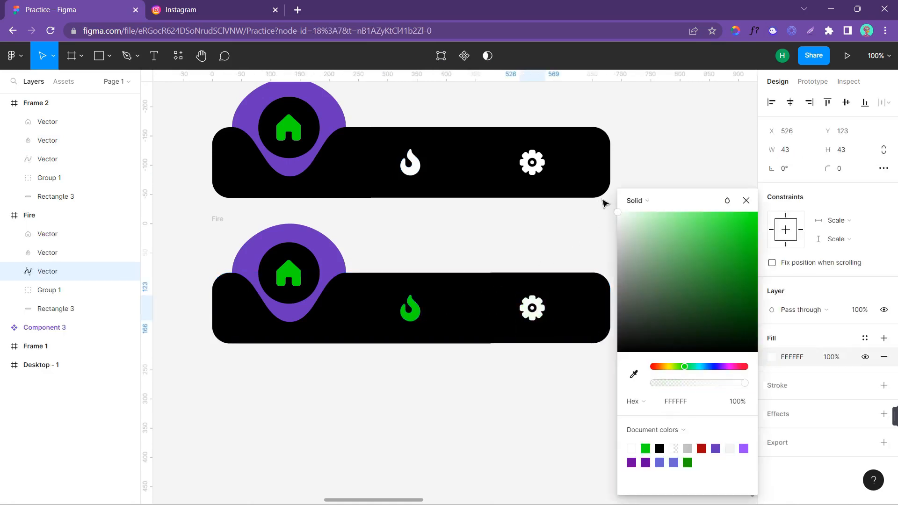
# Change the home icon's fill to white in the Fire frame and move the icon down level with the gear icon
pyautogui.click(700, 145)
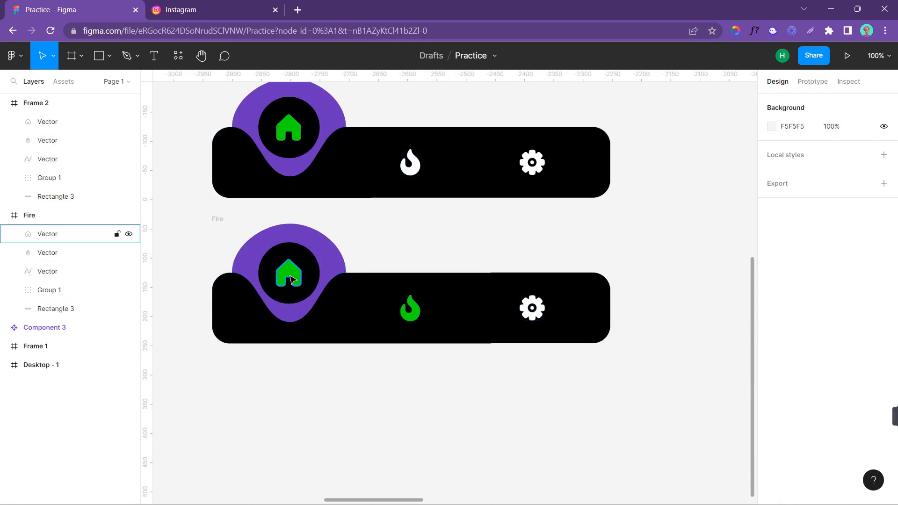
pyautogui.click(290, 279)
pyautogui.click(772, 357)
pyautogui.moveTo(751, 337); pyautogui.dragTo(586, 211)
pyautogui.click(707, 168)
pyautogui.moveTo(292, 273); pyautogui.dragTo(290, 310)
pyautogui.click(371, 247)
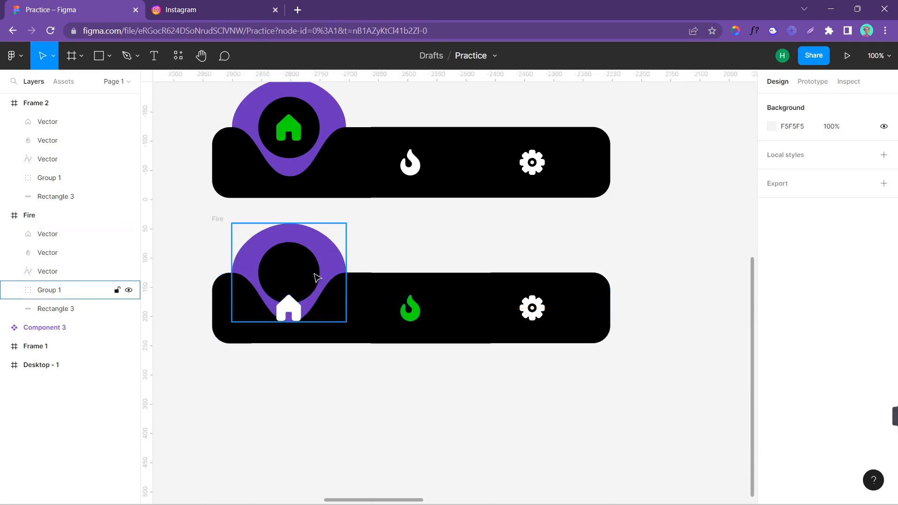
# Raise the flame icon to Y 62 in the Fire frame and move the purple notch group behind it at X 242
pyautogui.click(410, 319)
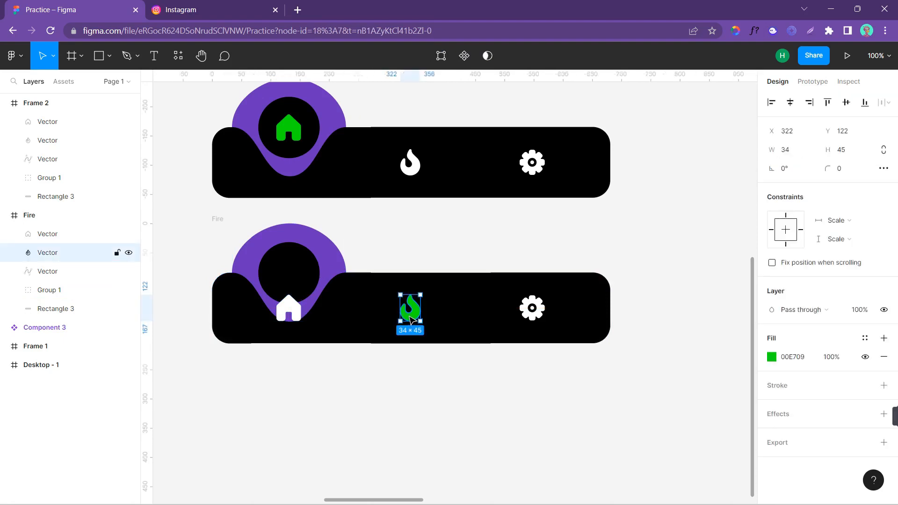
pyautogui.moveTo(410, 319); pyautogui.dragTo(411, 283)
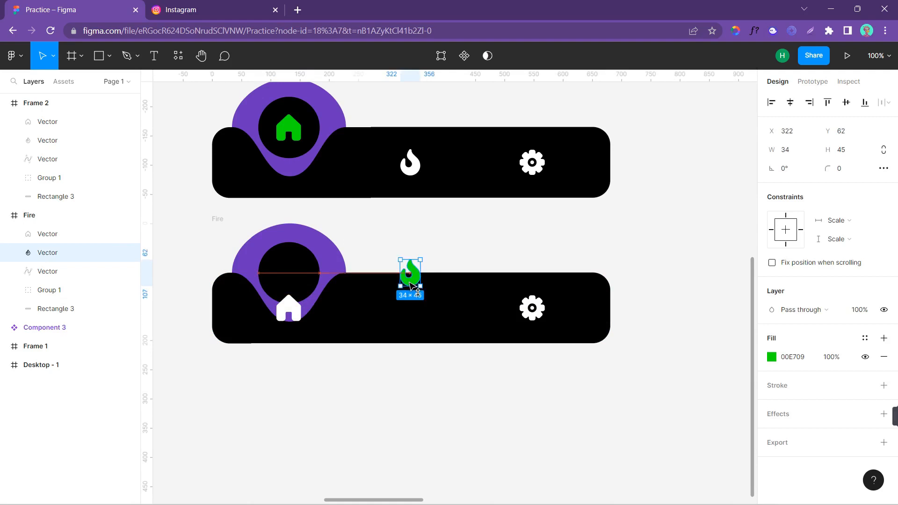
pyautogui.click(326, 273)
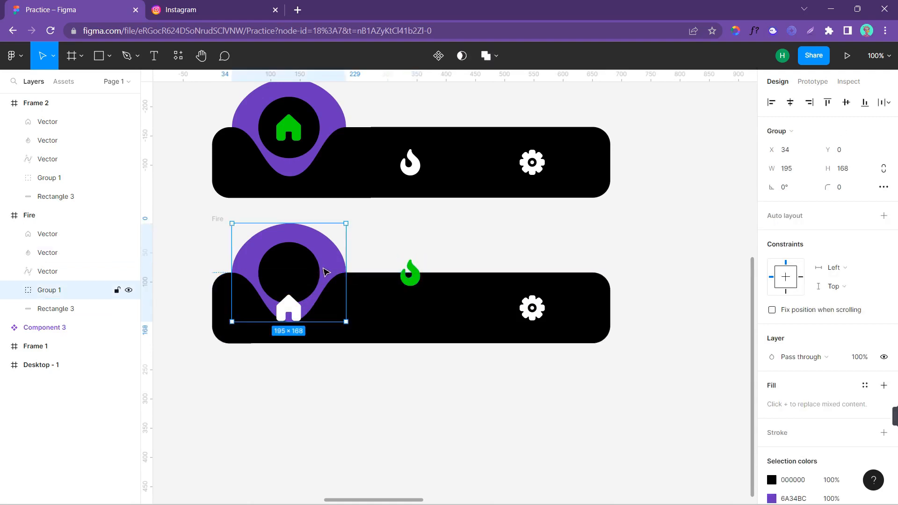
pyautogui.moveTo(325, 272); pyautogui.dragTo(445, 285)
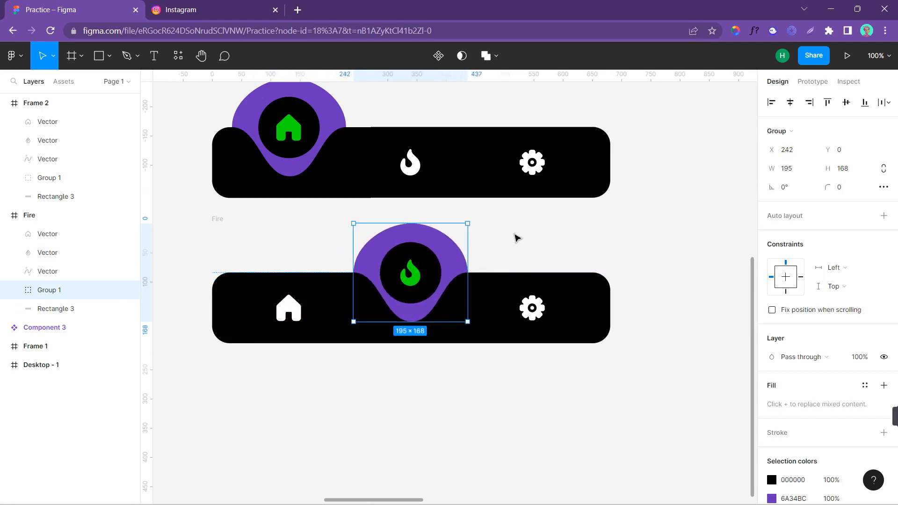
pyautogui.click(515, 238)
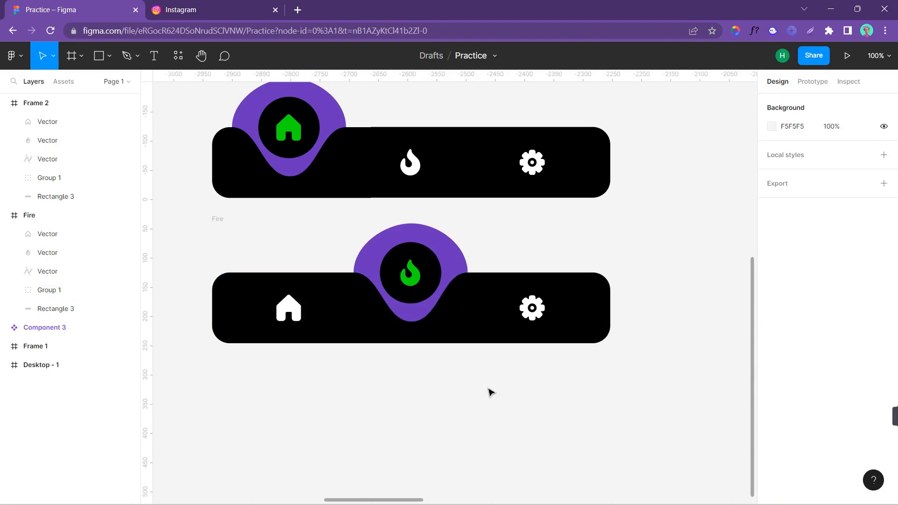
# Duplicate the Fire frame directly below the original, keeping it aligned at Y 285
pyautogui.scroll(-1, 468, 383)
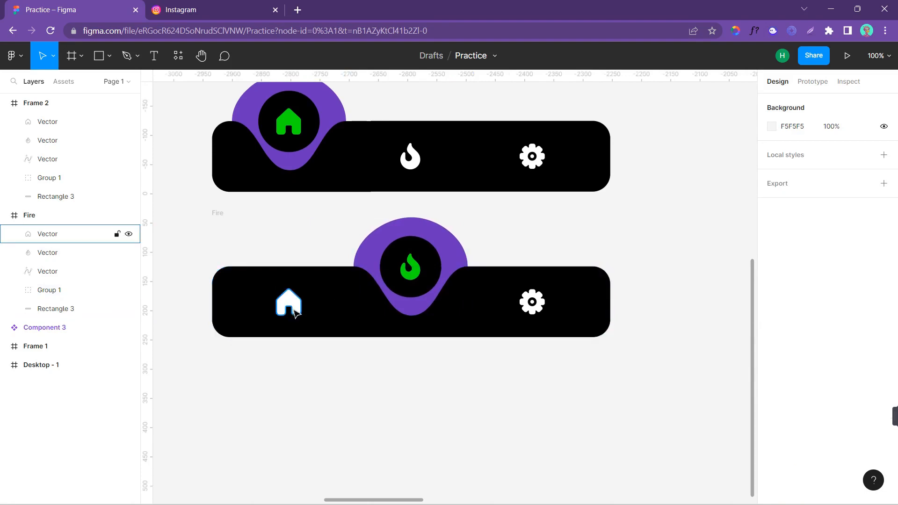
pyautogui.click(220, 215)
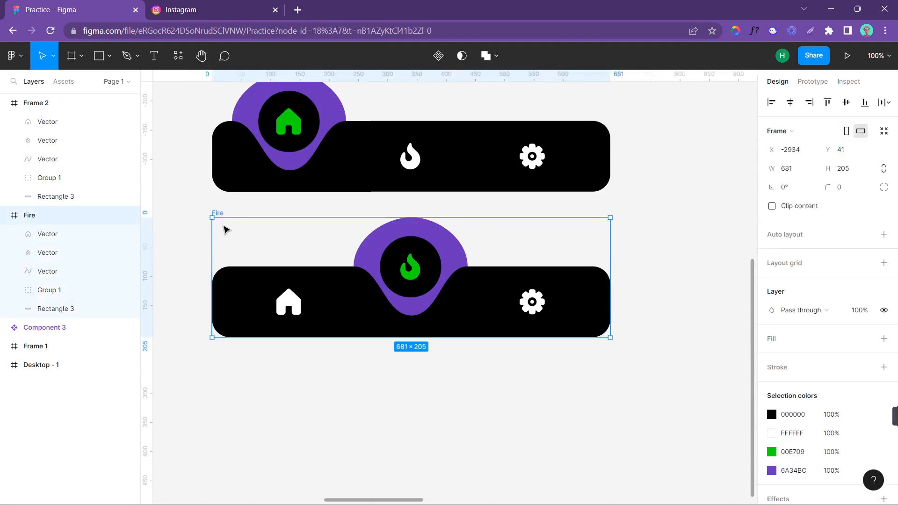
pyautogui.click(4, 216)
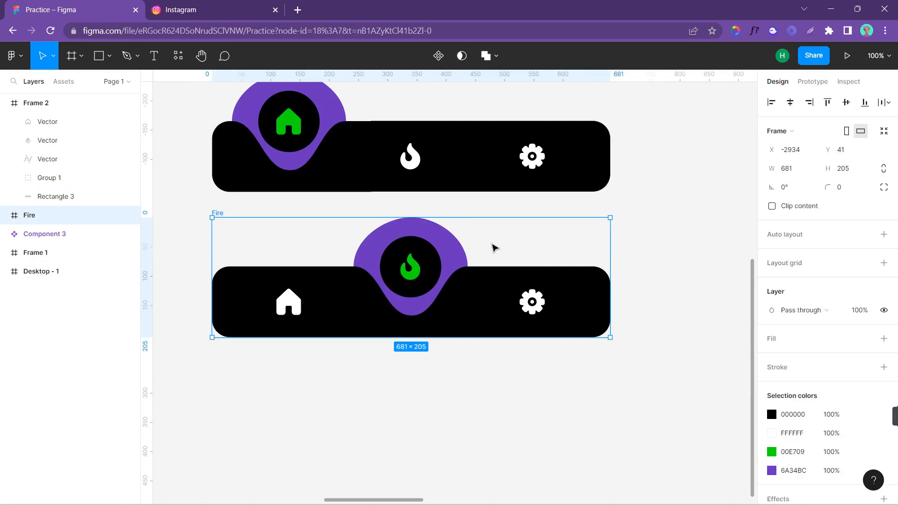
pyautogui.moveTo(495, 248); pyautogui.dragTo(496, 353)
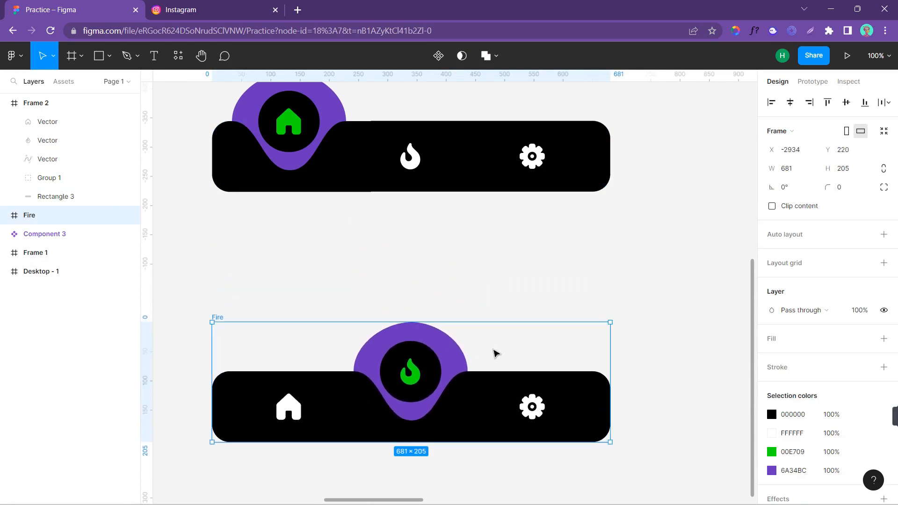
pyautogui.hotkey('ctrl', 'z')
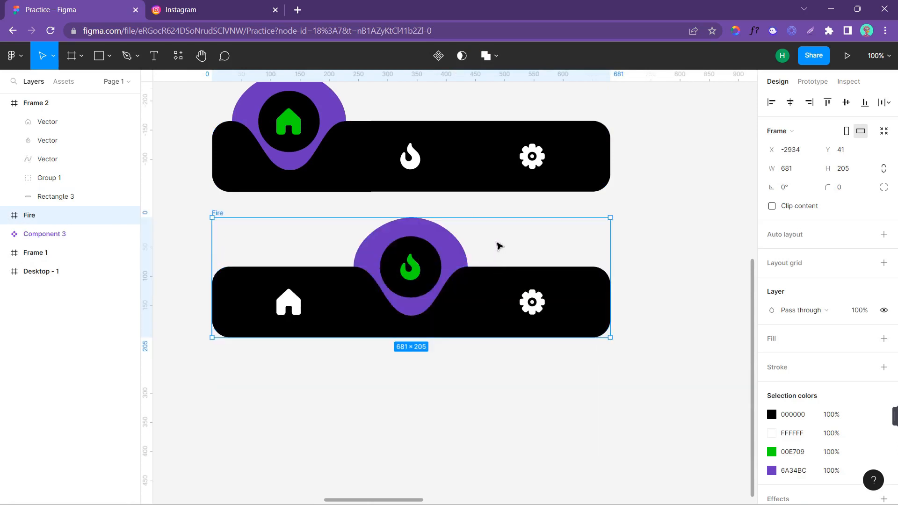
pyautogui.keyDown('alt'); pyautogui.moveTo(498, 246); pyautogui.dragTo(491, 389); pyautogui.keyUp('alt')
pyautogui.scroll(-3, 491, 389)
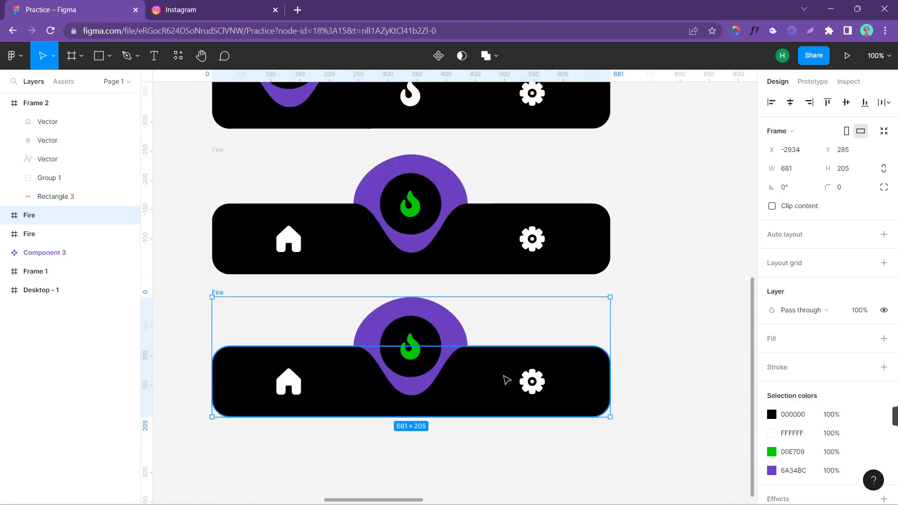
# Change the gear icon's fill in the duplicated frame to green 00E709, sampled from the flame icon
pyautogui.scroll(-1, 519, 377)
pyautogui.click(537, 370)
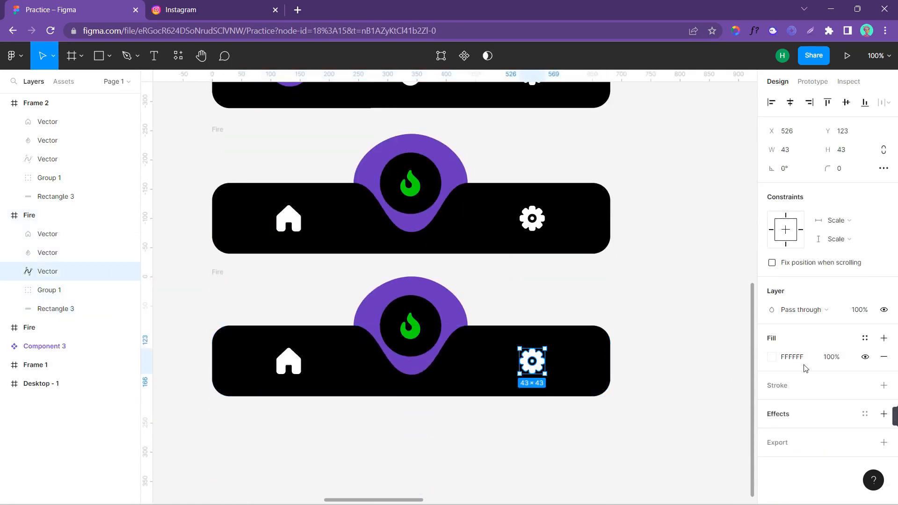
pyautogui.click(773, 361)
pyautogui.click(634, 376)
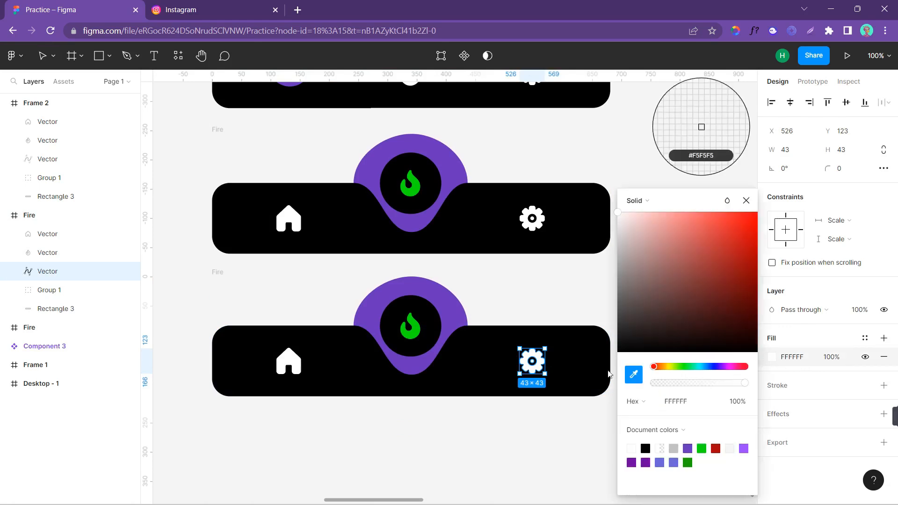
pyautogui.click(411, 327)
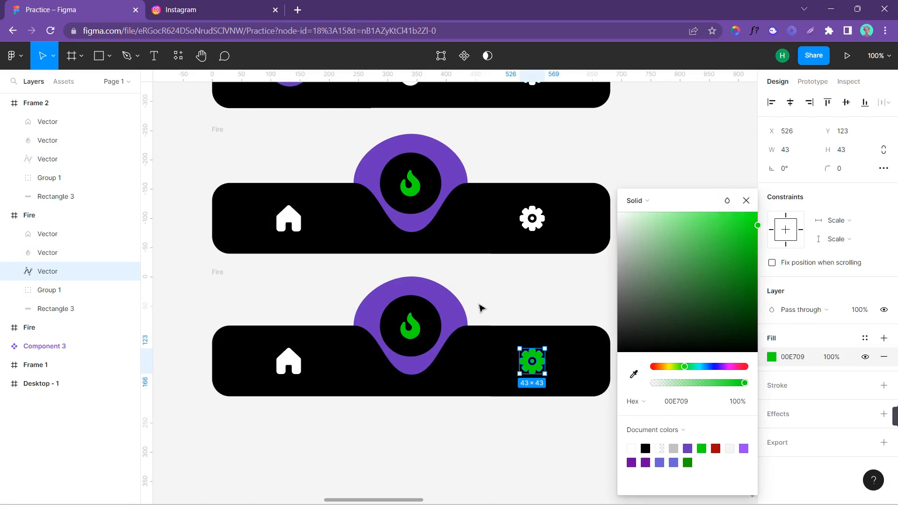
# Change the flame icon's fill to white FFFFFF in the duplicated frame
pyautogui.click(414, 333)
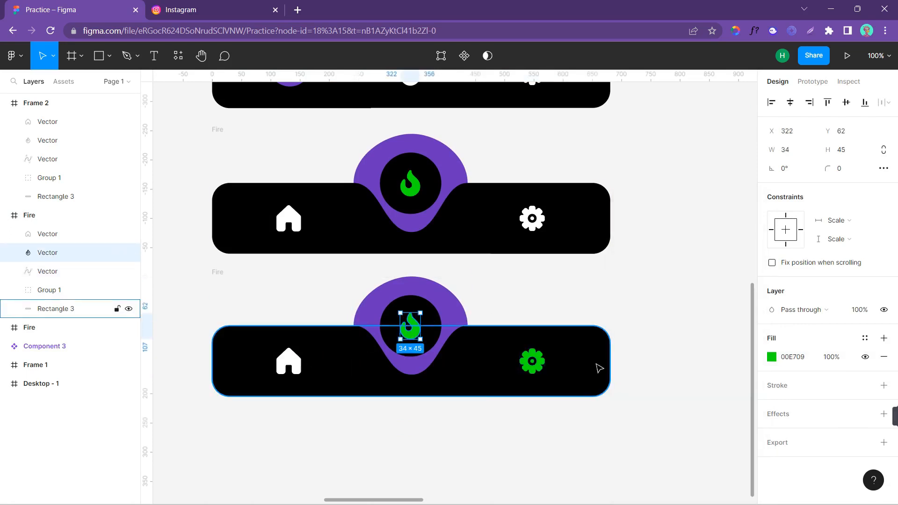
pyautogui.click(771, 358)
pyautogui.moveTo(628, 227); pyautogui.dragTo(598, 206)
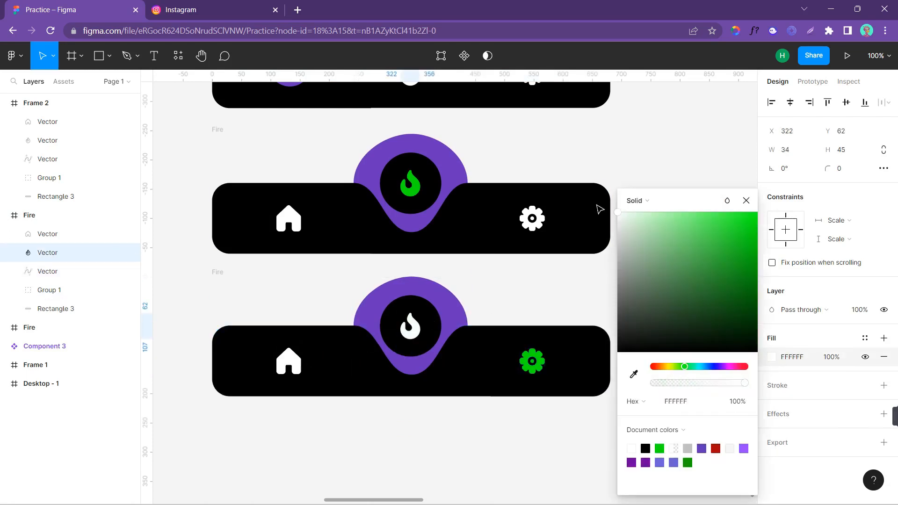
pyautogui.click(682, 134)
# Move the white flame icon straight down into the bar of the duplicated frame, to Y 123
pyautogui.scroll(-1, 415, 327)
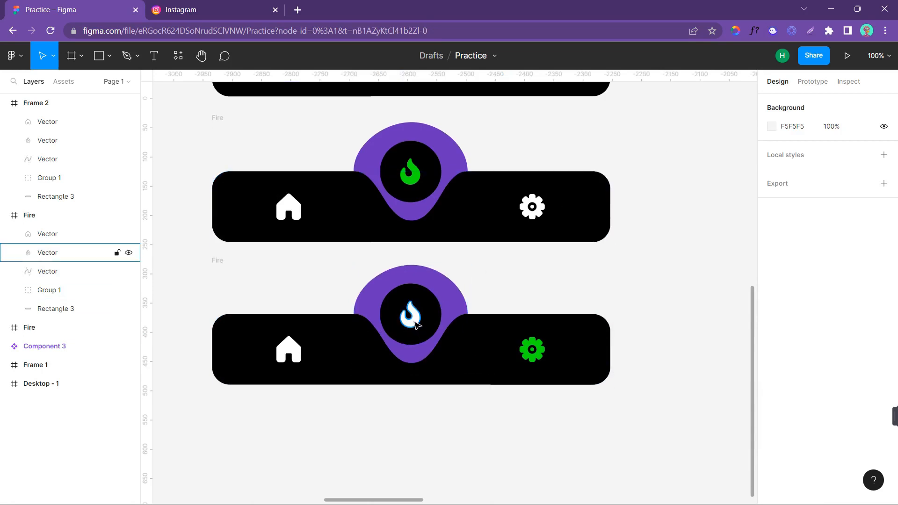
pyautogui.click(415, 322)
pyautogui.moveTo(416, 320); pyautogui.dragTo(415, 358)
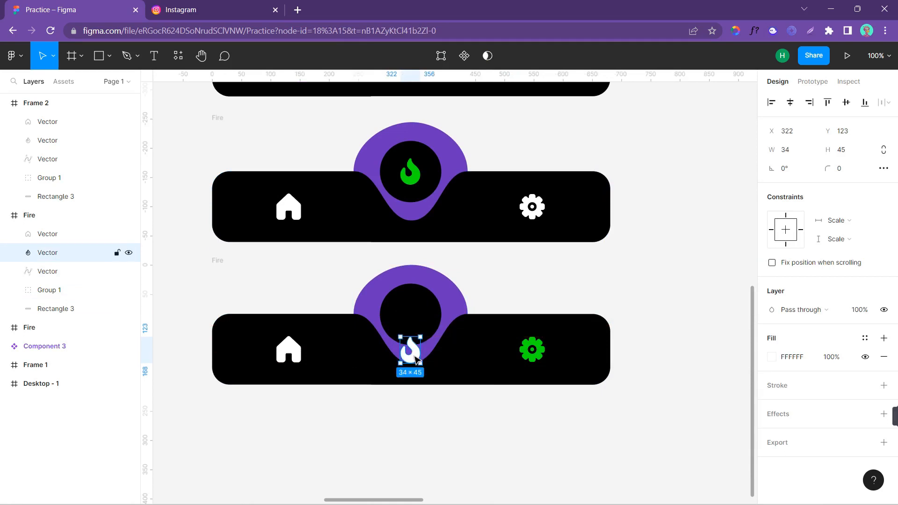
# Move the purple notch group to the gear's position in the duplicated frame and raise the green gear into the black circle
pyautogui.click(424, 311)
pyautogui.moveTo(423, 311); pyautogui.dragTo(572, 312)
pyautogui.click(541, 351)
pyautogui.click(570, 309)
pyautogui.click(636, 285)
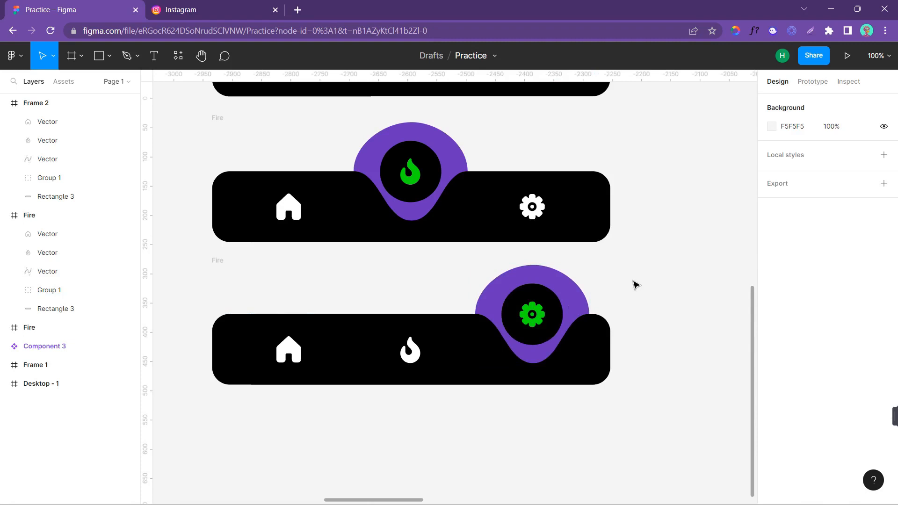
# Collapse the contents of Frame 2 and the duplicated Fire frame in the layer list
pyautogui.scroll(3, 635, 284)
pyautogui.click(217, 182)
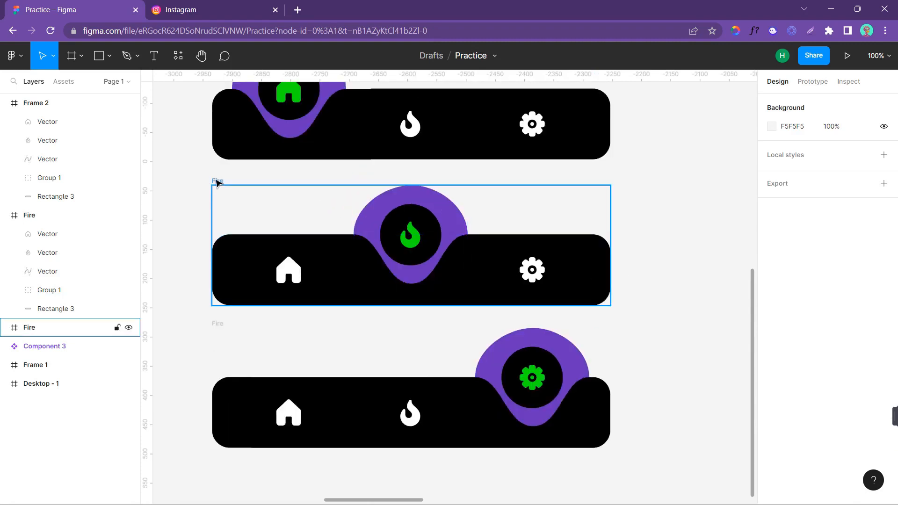
pyautogui.scroll(1, 218, 158)
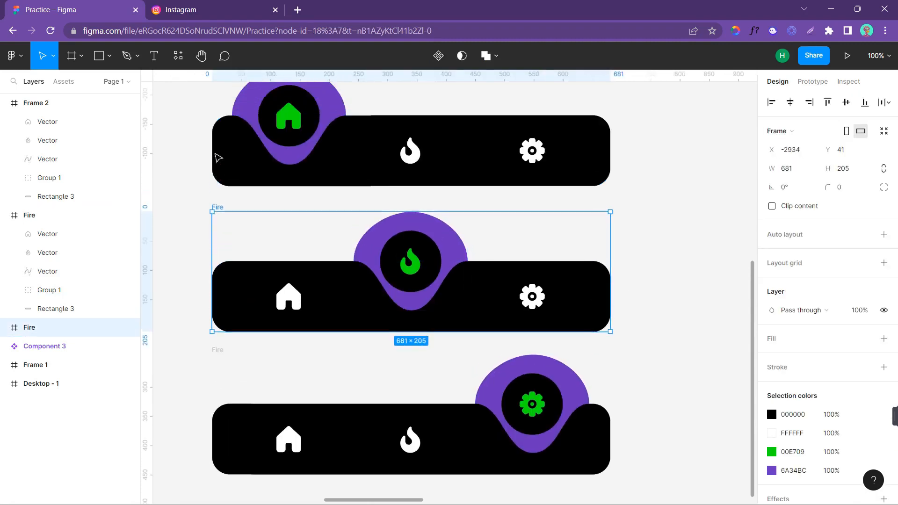
pyautogui.scroll(5, 218, 158)
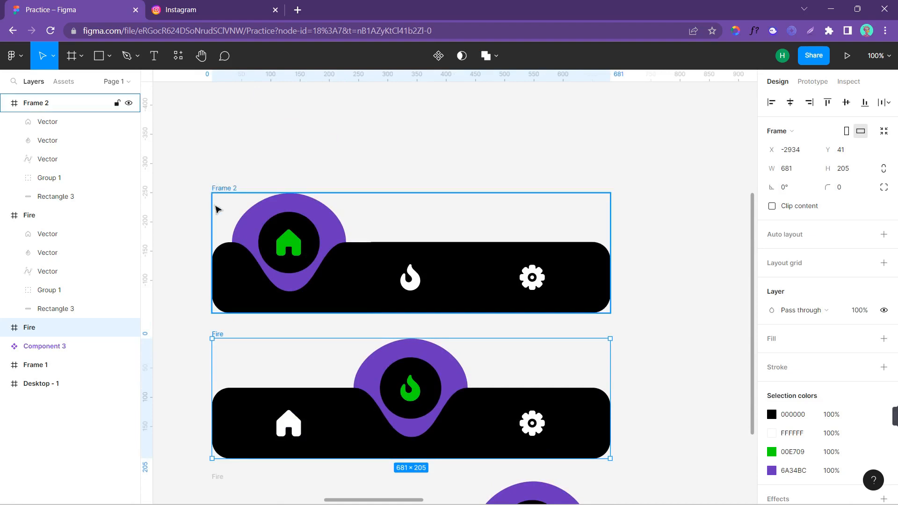
pyautogui.scroll(-7, 198, 315)
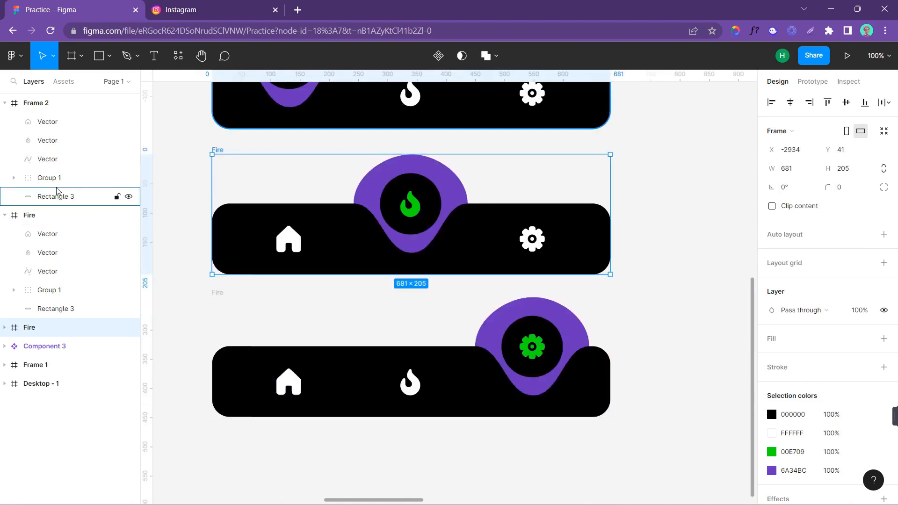
pyautogui.click(5, 103)
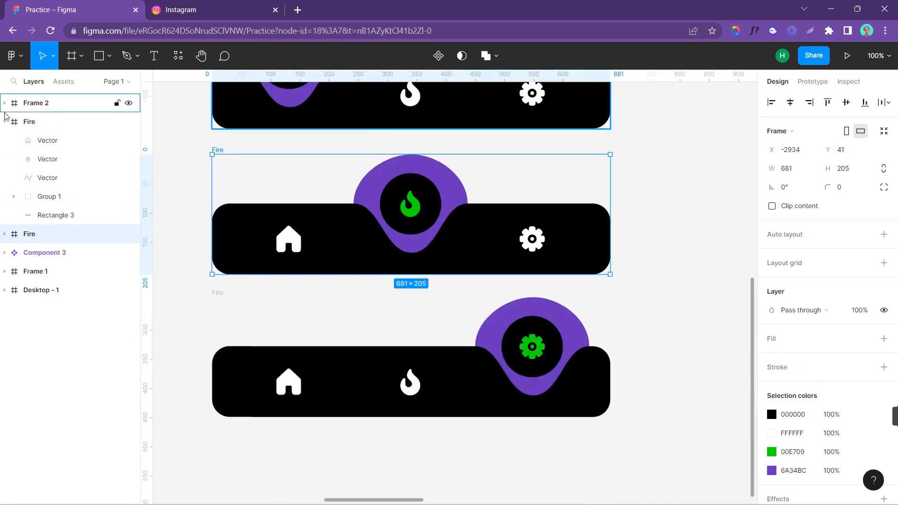
pyautogui.click(4, 121)
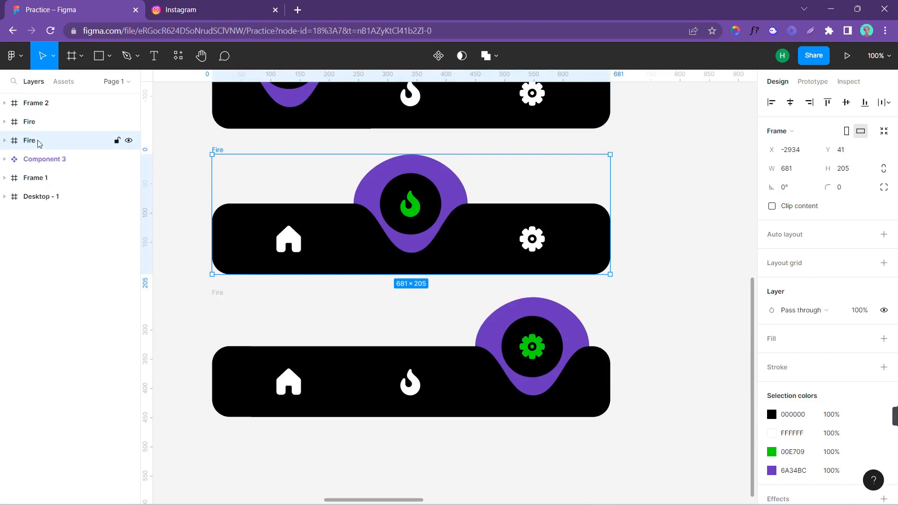
# Rename the duplicated frame with the green gear Setting and reorder it beneath Fire in the layer list
pyautogui.click(46, 123)
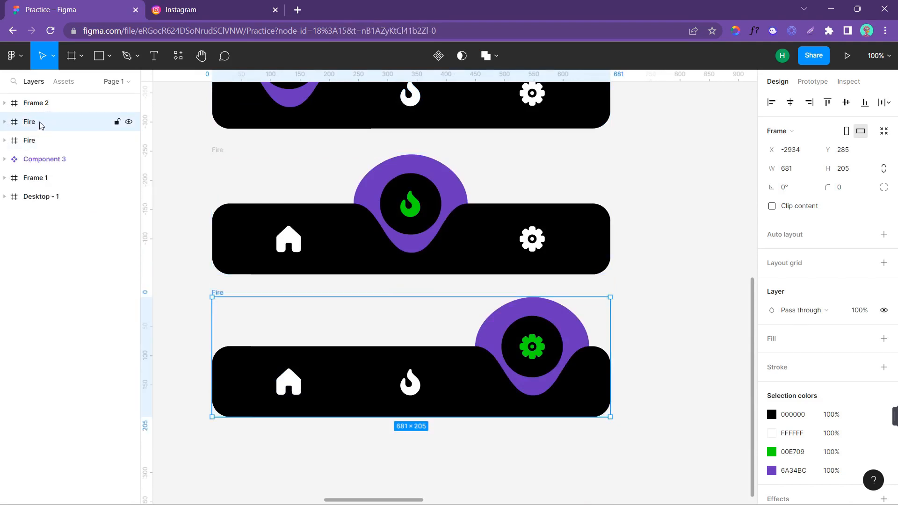
pyautogui.doubleClick(29, 123)
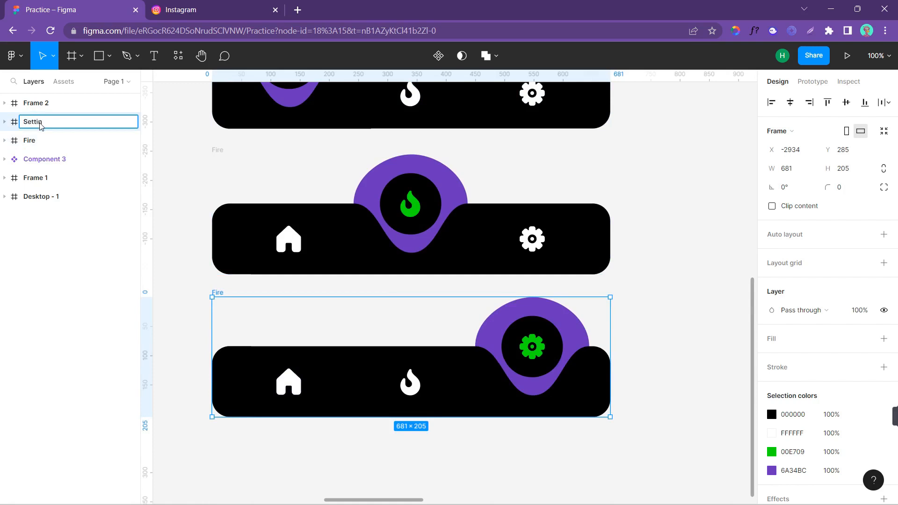
pyautogui.write('Setting')
pyautogui.press('Return')
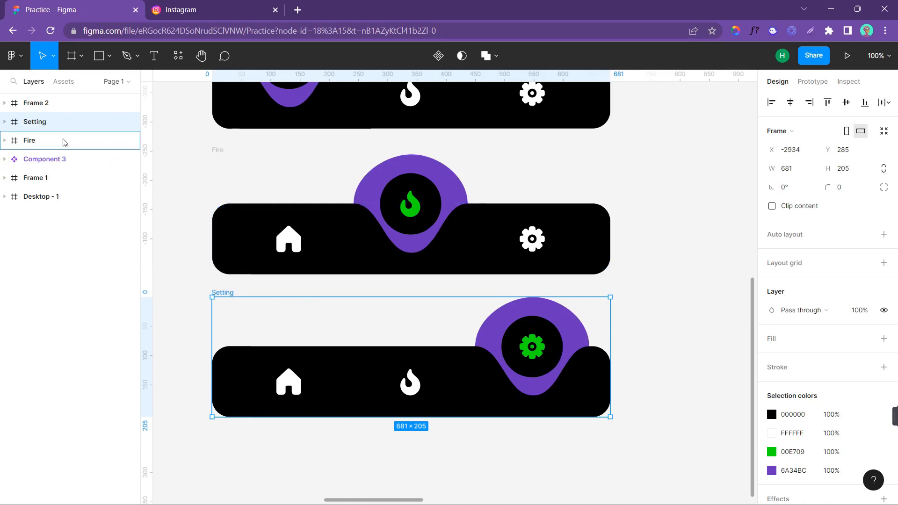
pyautogui.hotkey('ctrl', '[')
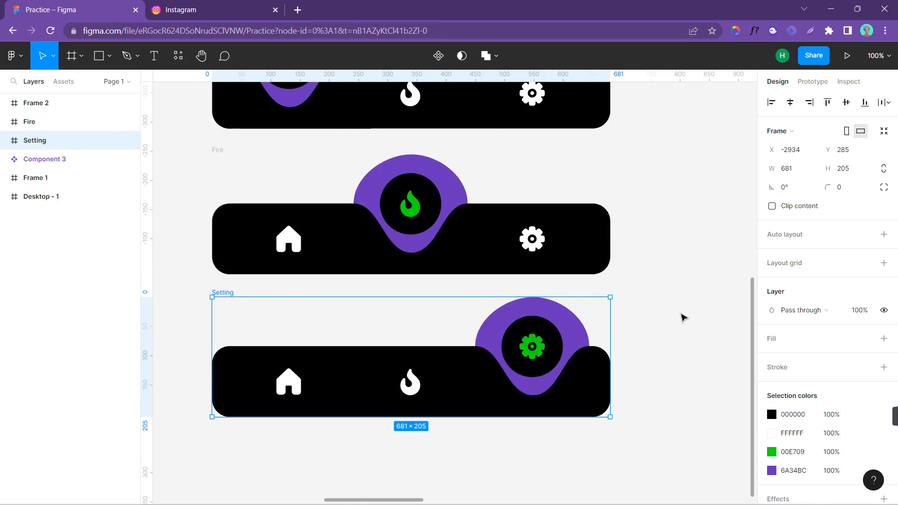
# Select Frame 2, Fire and Setting together and even out the vertical spacing between them
pyautogui.click(683, 318)
pyautogui.hotkey('ctrl', '-')
pyautogui.scroll(2, 681, 317)
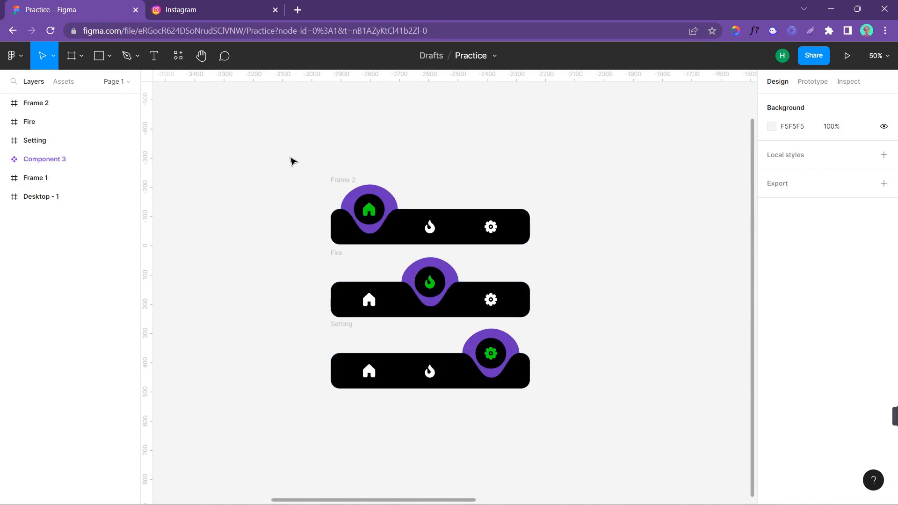
pyautogui.moveTo(290, 158); pyautogui.dragTo(595, 457)
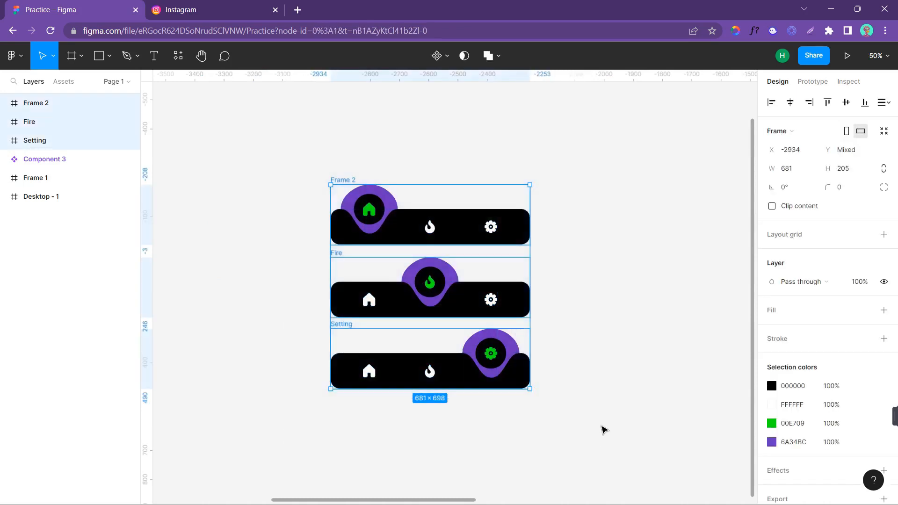
pyautogui.click(887, 103)
pyautogui.click(761, 127)
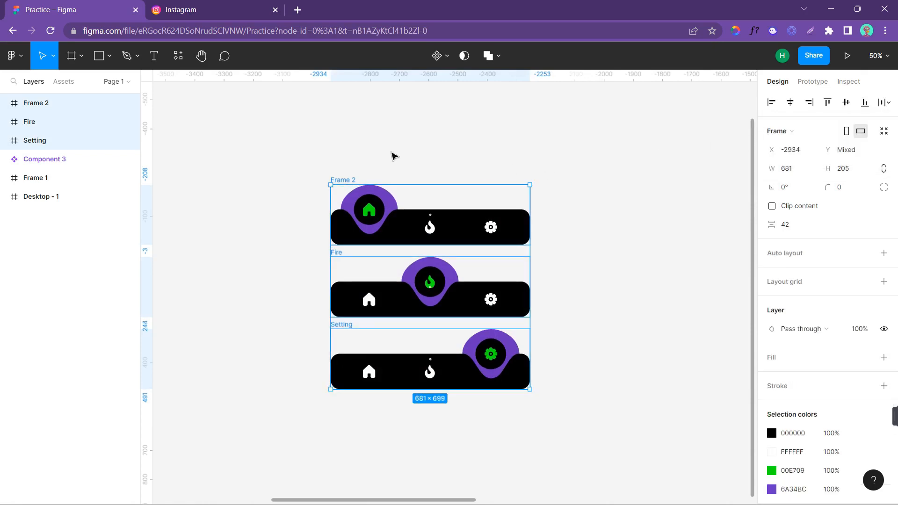
pyautogui.click(446, 59)
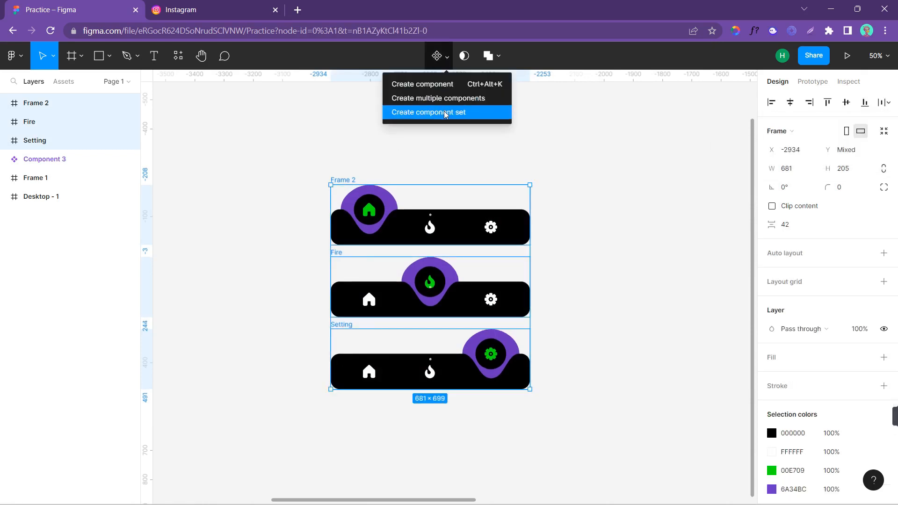
pyautogui.click(446, 115)
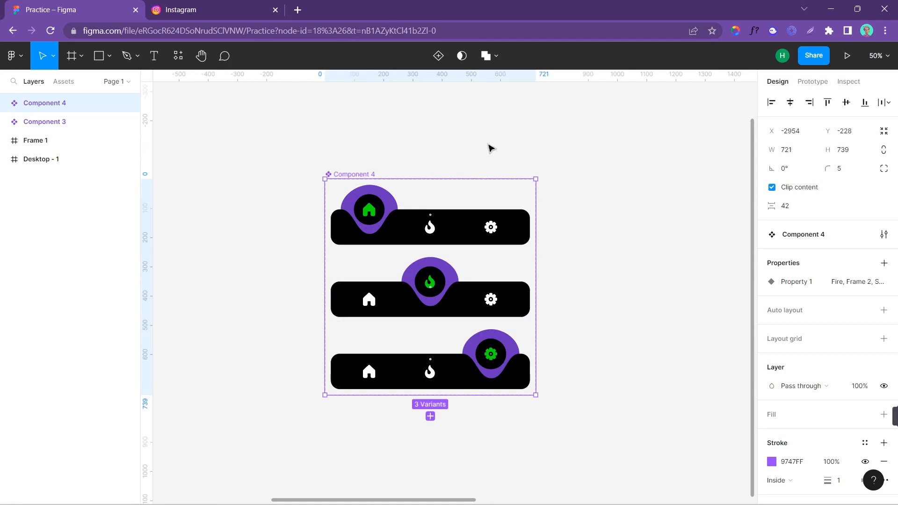
pyautogui.hotkey('ctrl', 'z')
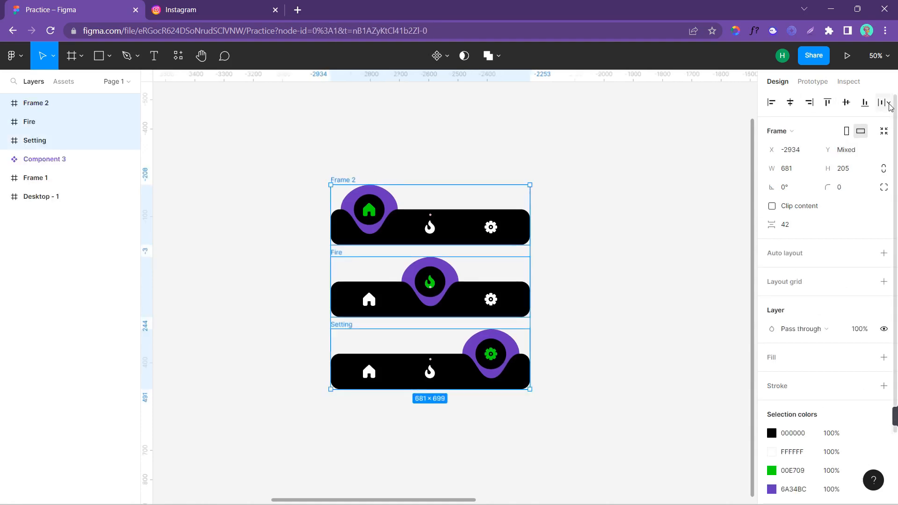
pyautogui.click(889, 104)
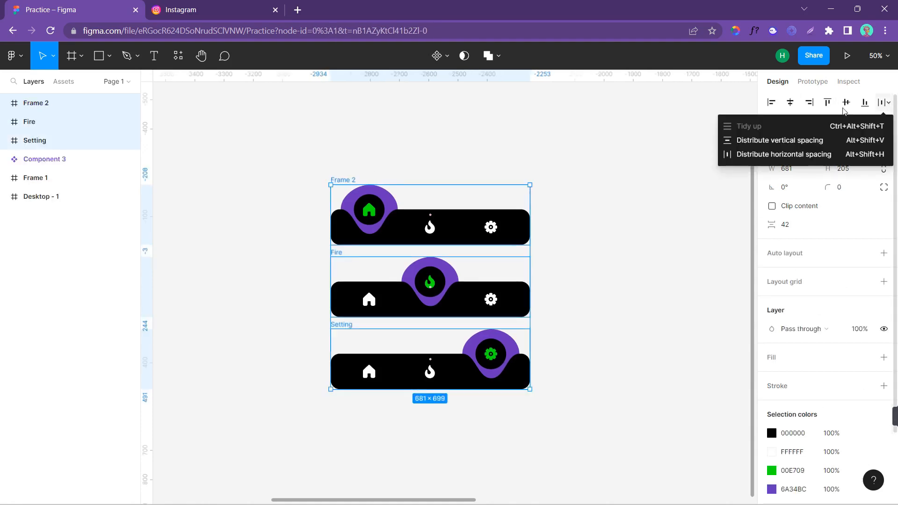
# Combine the selected Frame 2, Fire and Setting frames into a component set
pyautogui.click(447, 56)
pyautogui.click(453, 113)
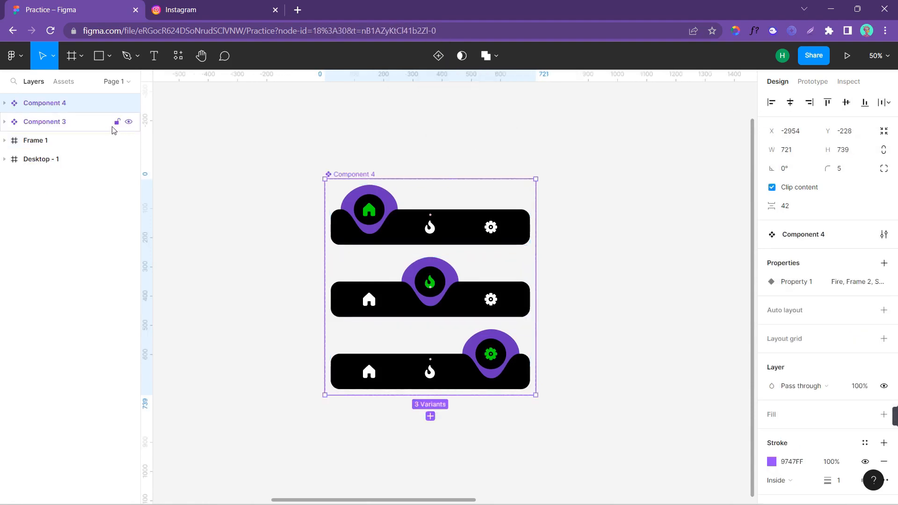
pyautogui.click(77, 124)
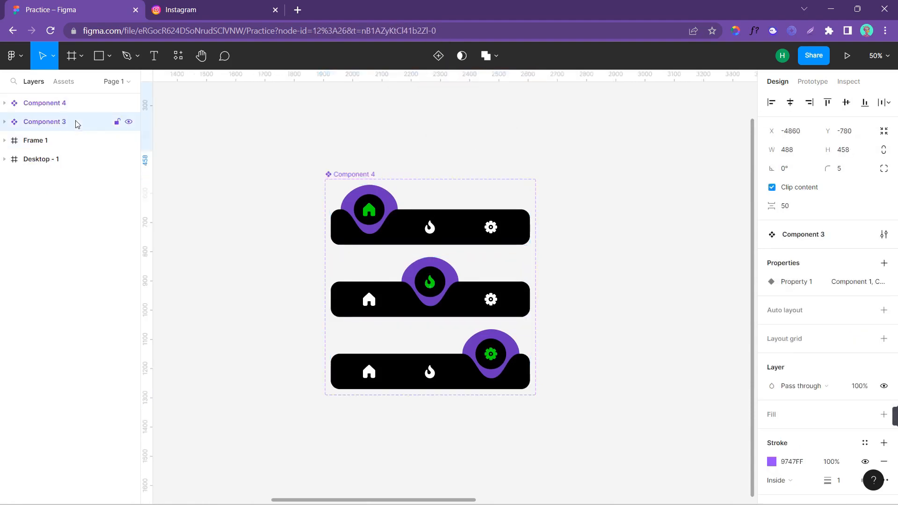
pyautogui.click(67, 108)
pyautogui.click(357, 159)
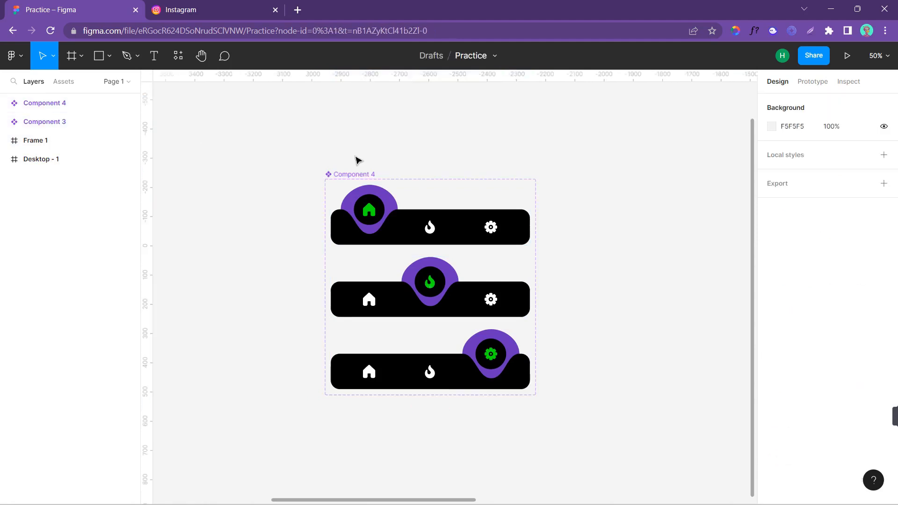
# Add a prototype connection from the white flame in the Frame 2 variant to the Fire variant
pyautogui.hotkey('ctrl', '+')
pyautogui.scroll(2, 423, 232)
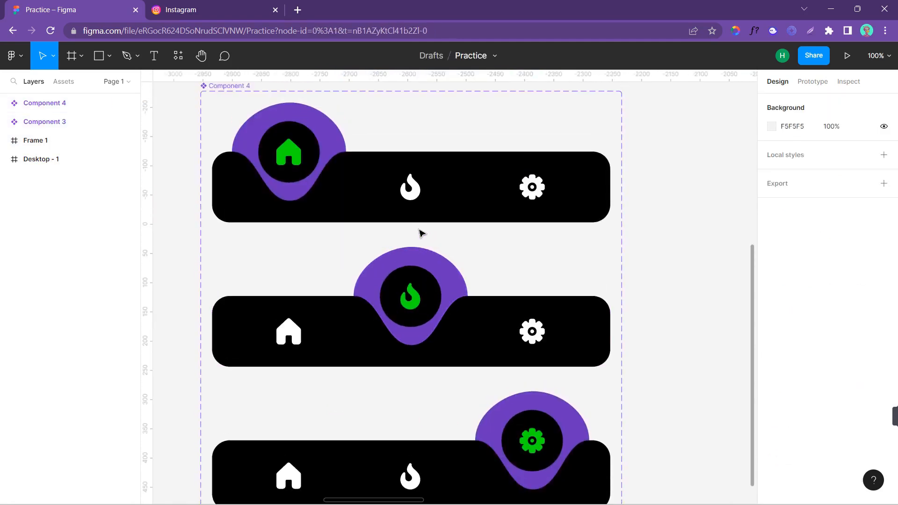
pyautogui.keyDown('ctrl'); pyautogui.click(416, 211); pyautogui.keyUp('ctrl')
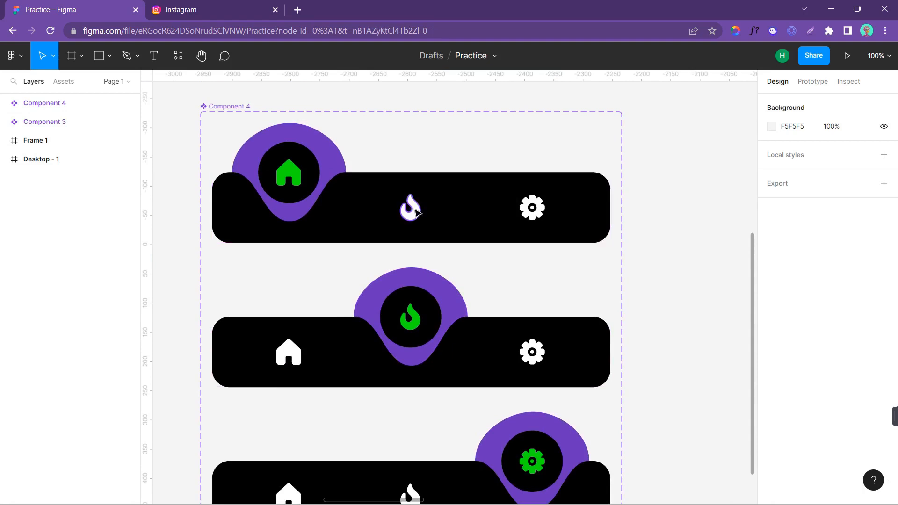
pyautogui.click(814, 85)
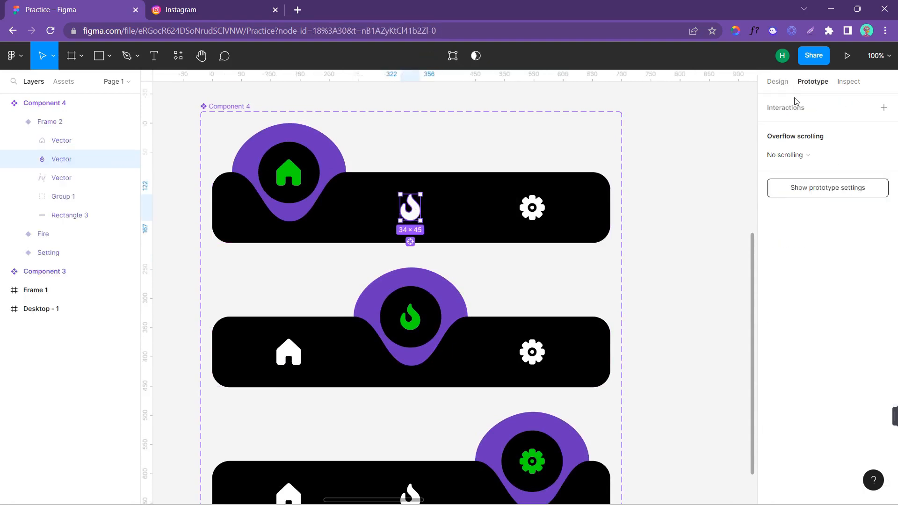
pyautogui.scroll(-2, 584, 223)
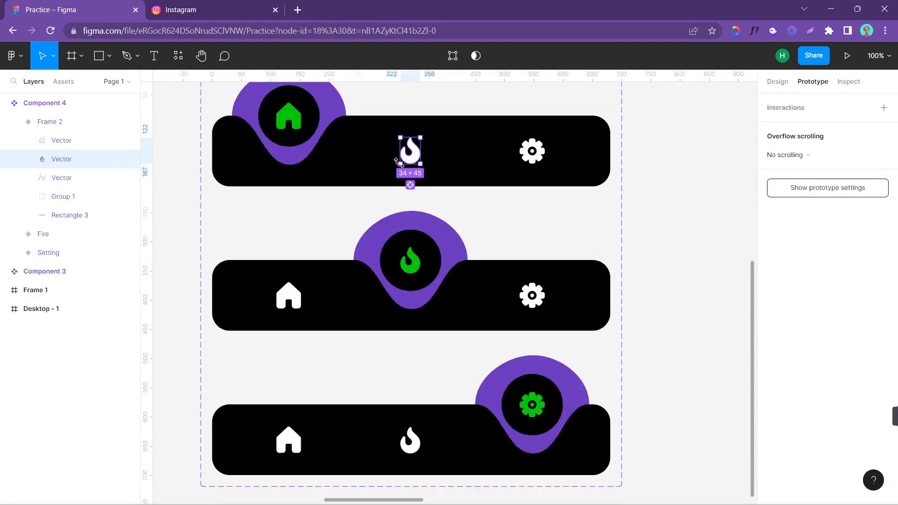
pyautogui.moveTo(410, 165); pyautogui.dragTo(411, 220)
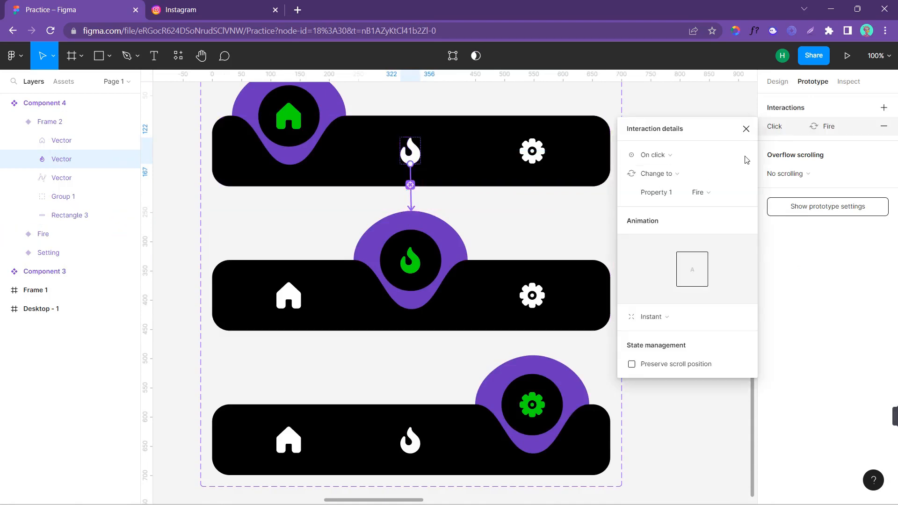
# Keep the flame interaction on On click and Change to, and set its animation to Smart animate
pyautogui.click(692, 154)
pyautogui.click(656, 160)
pyautogui.click(680, 174)
pyautogui.click(675, 175)
pyautogui.click(667, 318)
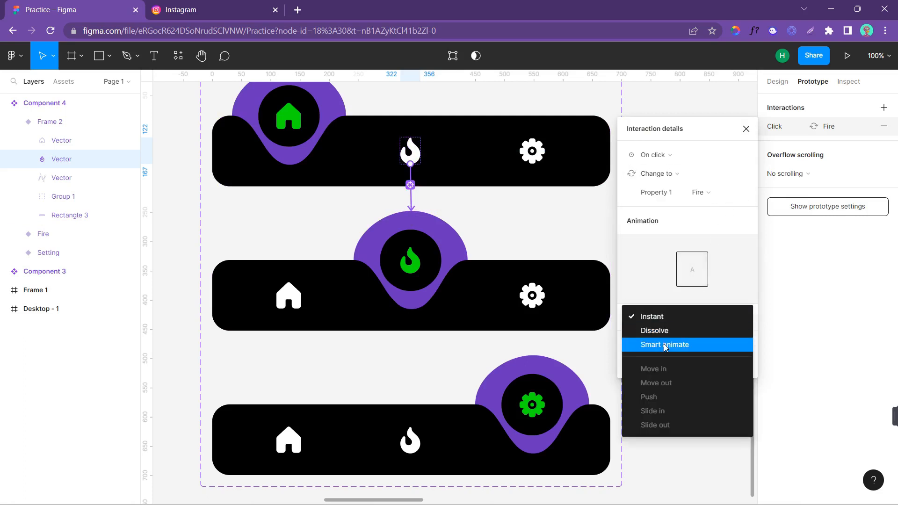
pyautogui.click(673, 342)
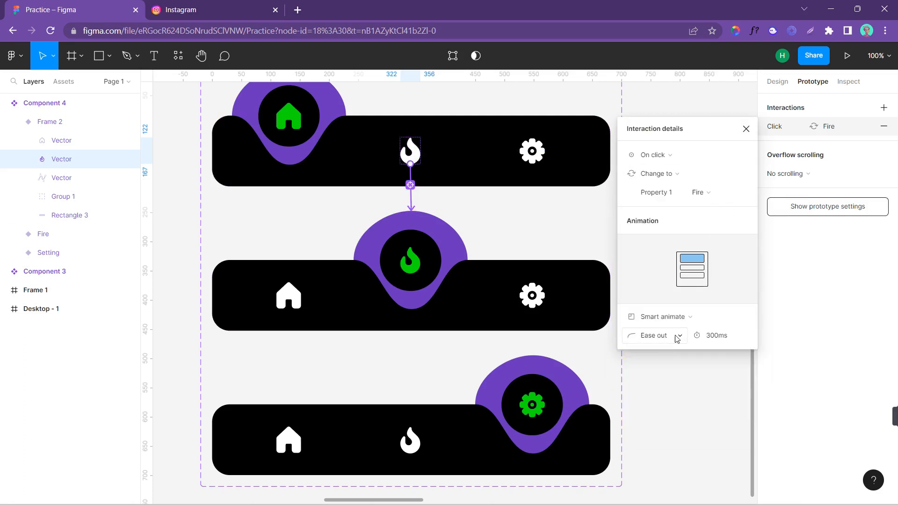
# Set the flame interaction's duration to 800 ms and its easing to Gentle
pyautogui.click(712, 336)
pyautogui.write('800')
pyautogui.press('Return')
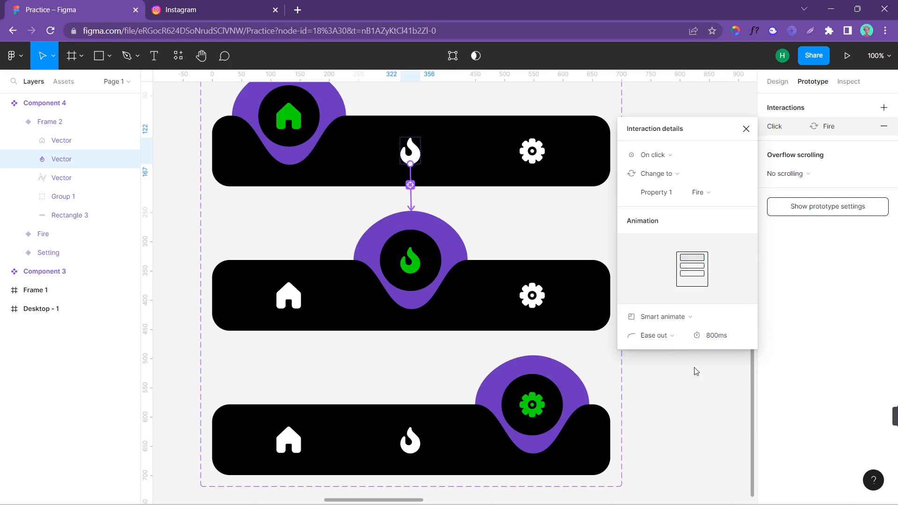
pyautogui.click(680, 337)
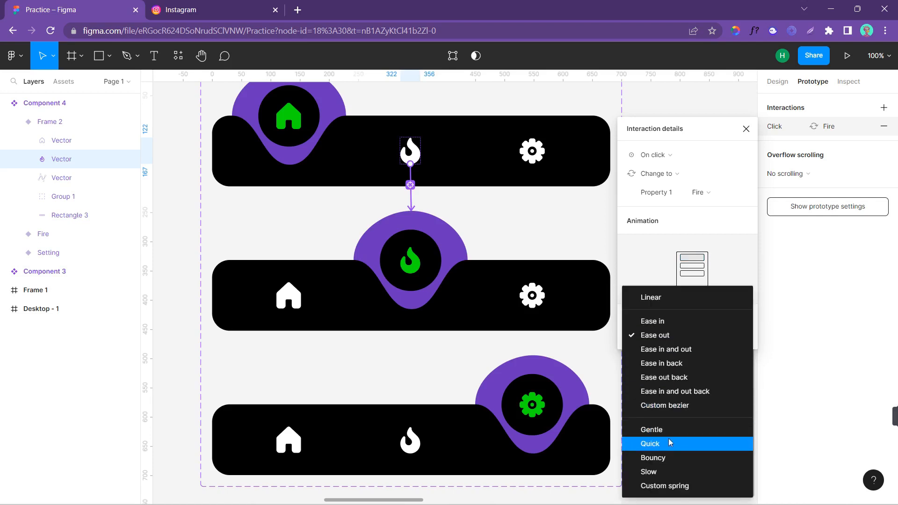
pyautogui.click(686, 431)
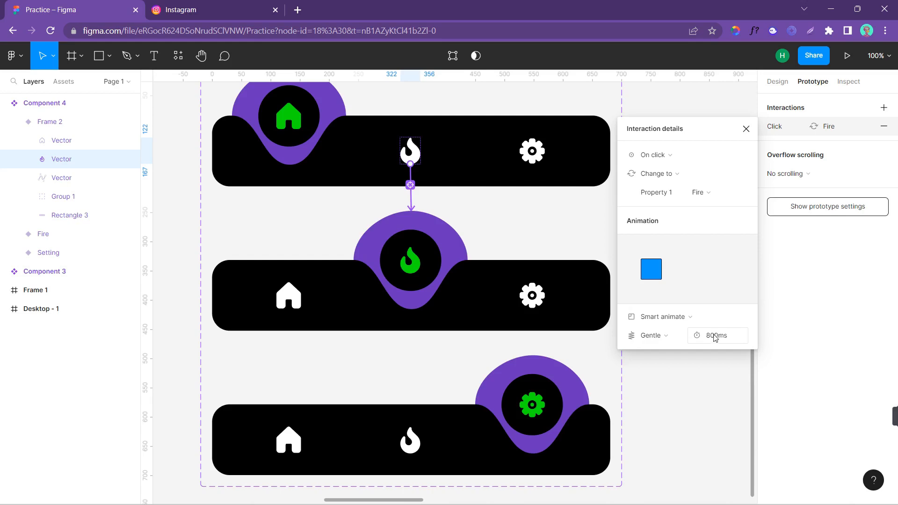
pyautogui.click(706, 416)
# Connect the white gear in the Frame 2 variant to the Setting variant on click, using Smart animate with Gentle easing and 800 ms
pyautogui.click(532, 160)
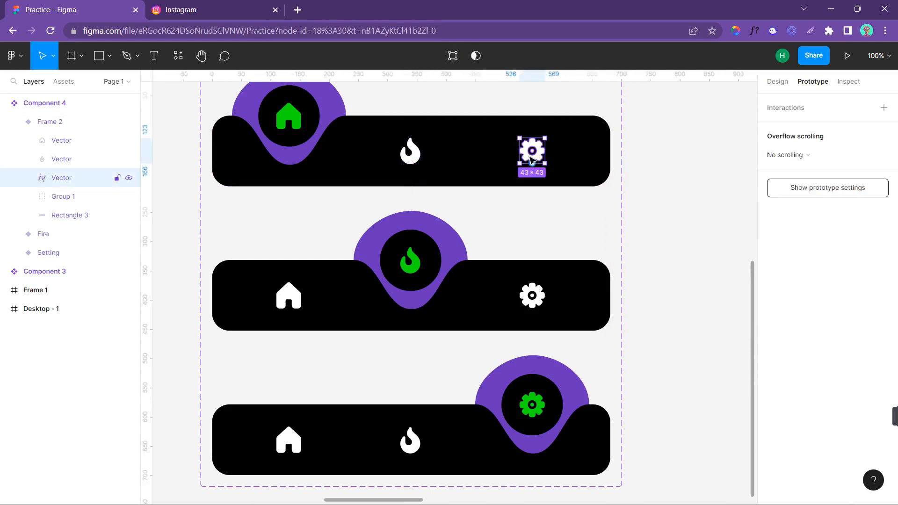
pyautogui.moveTo(532, 163); pyautogui.dragTo(541, 365)
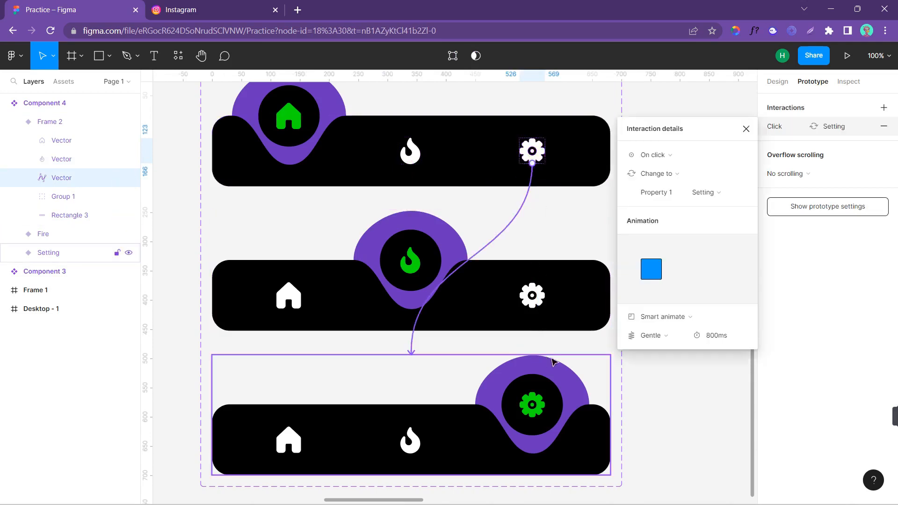
pyautogui.click(678, 161)
pyautogui.click(644, 154)
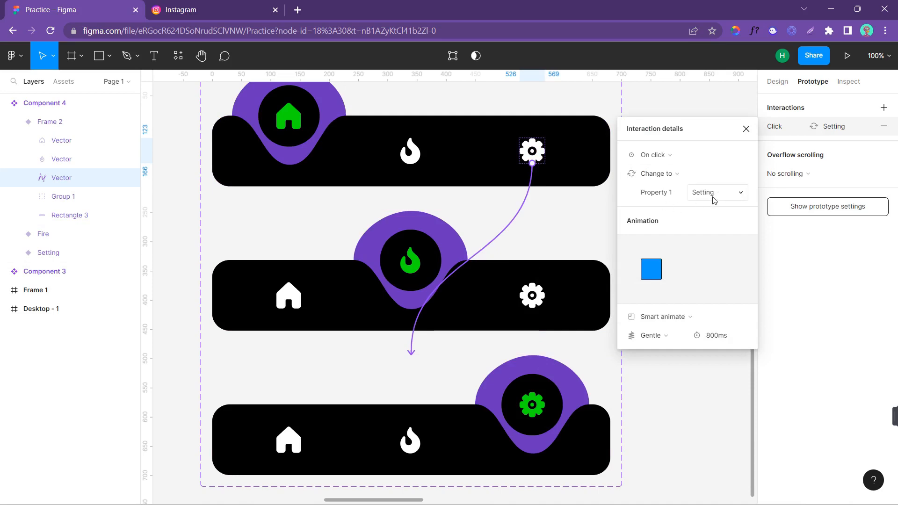
pyautogui.click(729, 197)
pyautogui.click(728, 197)
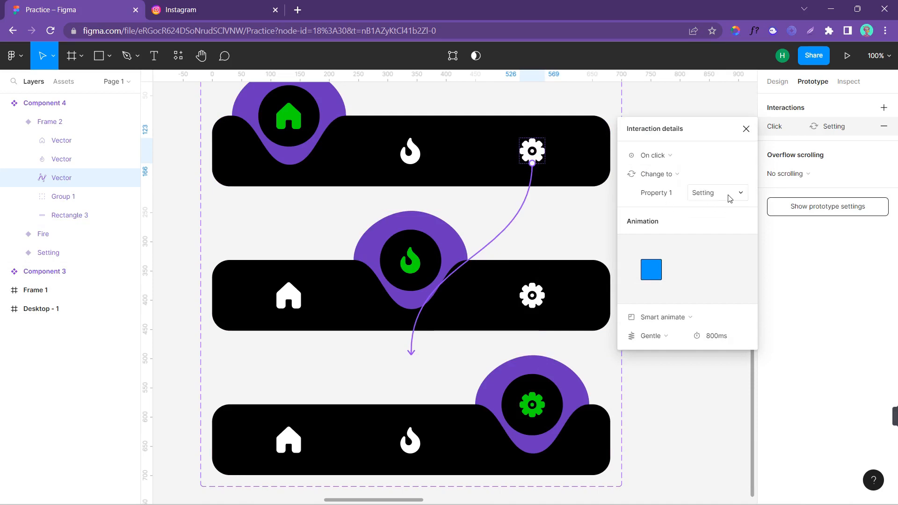
pyautogui.click(655, 336)
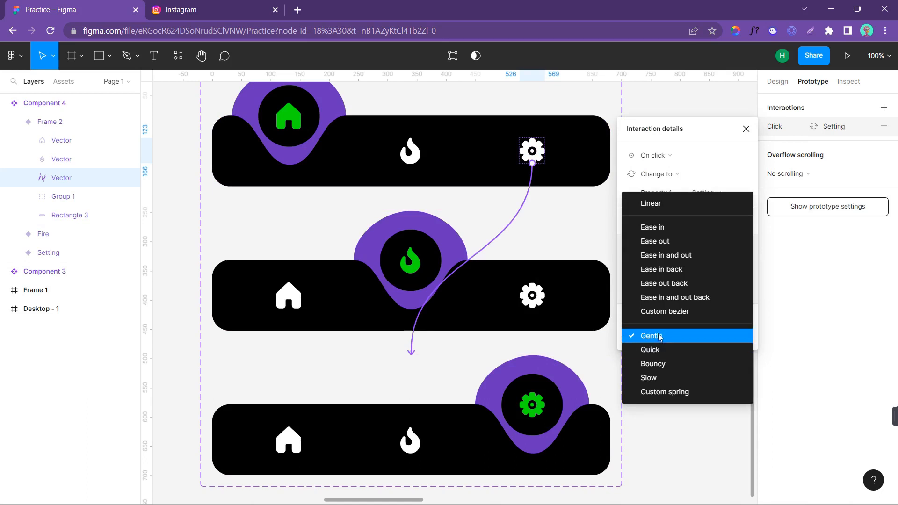
pyautogui.click(667, 337)
pyautogui.click(691, 389)
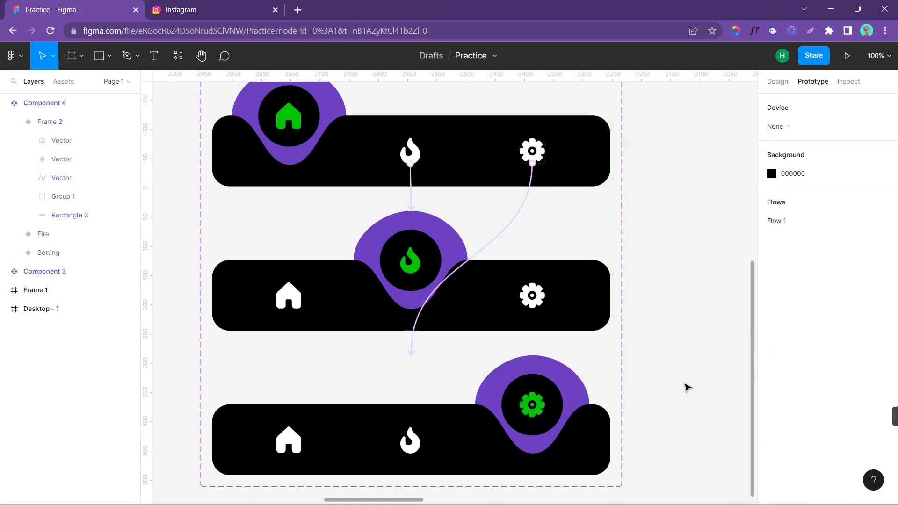
# In the Fire variant, connect the white gear to the Setting variant and the white house to the Frame 2 variant
pyautogui.click(533, 296)
pyautogui.moveTo(533, 309); pyautogui.dragTo(533, 379)
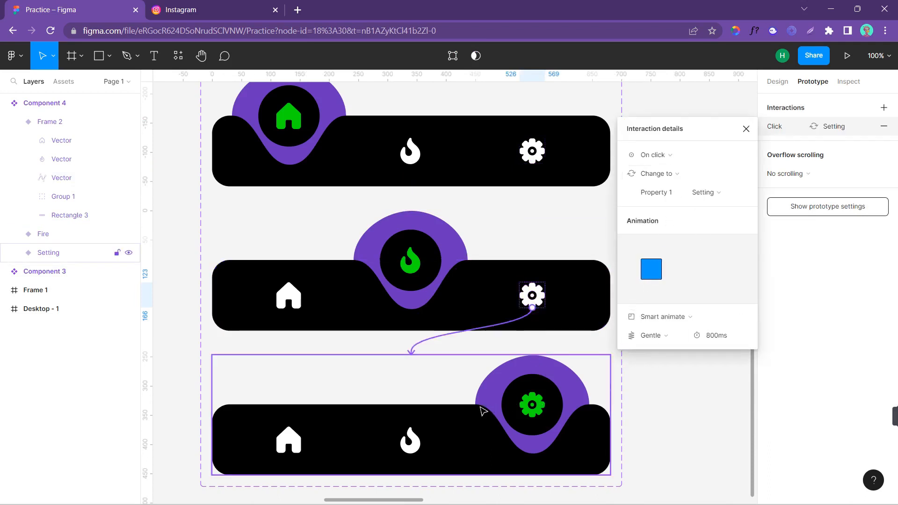
pyautogui.click(296, 306)
pyautogui.moveTo(289, 282); pyautogui.dragTo(295, 185)
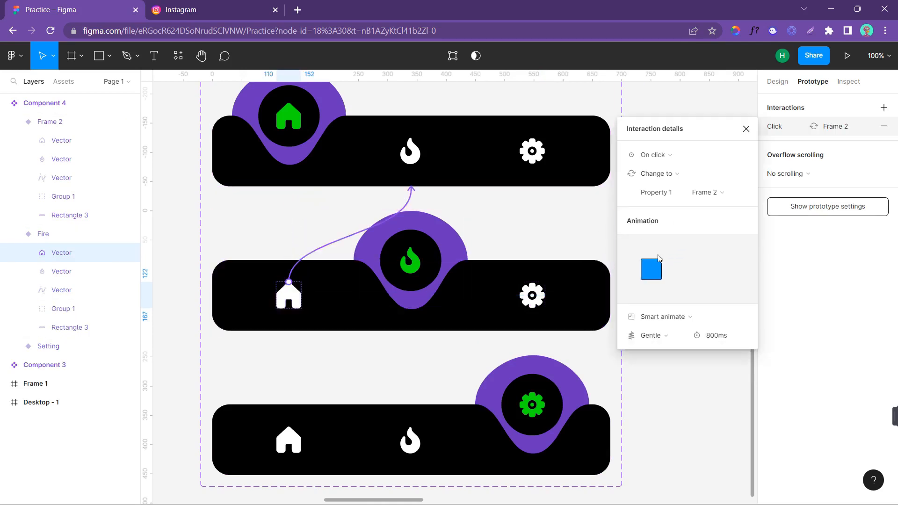
# In the Setting variant, connect the white flame to the Fire variant and the white house to the Frame 2 variant
pyautogui.click(414, 444)
pyautogui.moveTo(411, 427); pyautogui.dragTo(409, 327)
pyautogui.click(654, 395)
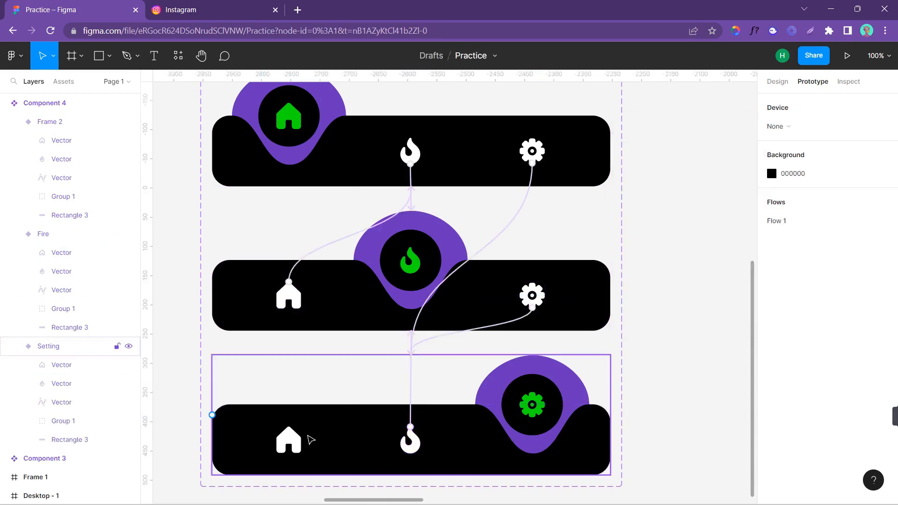
pyautogui.click(296, 434)
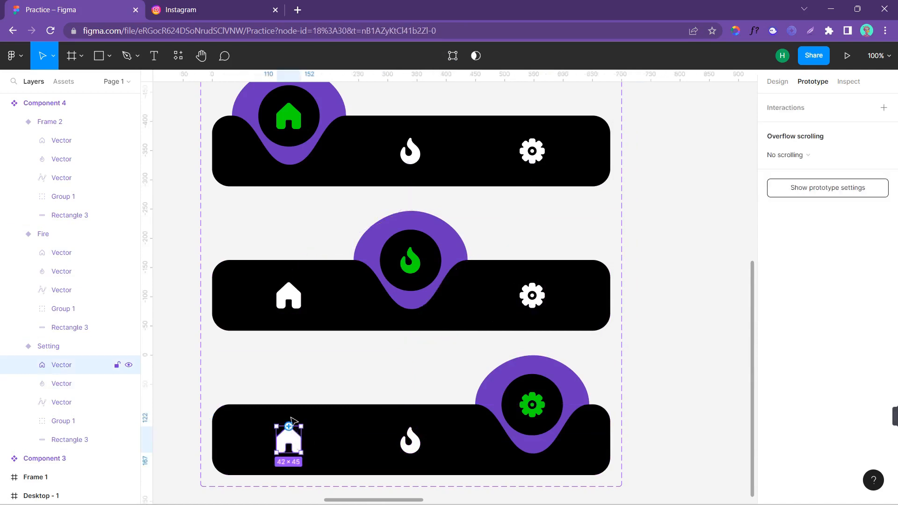
pyautogui.moveTo(288, 426); pyautogui.dragTo(296, 254)
pyautogui.moveTo(304, 218); pyautogui.dragTo(293, 185)
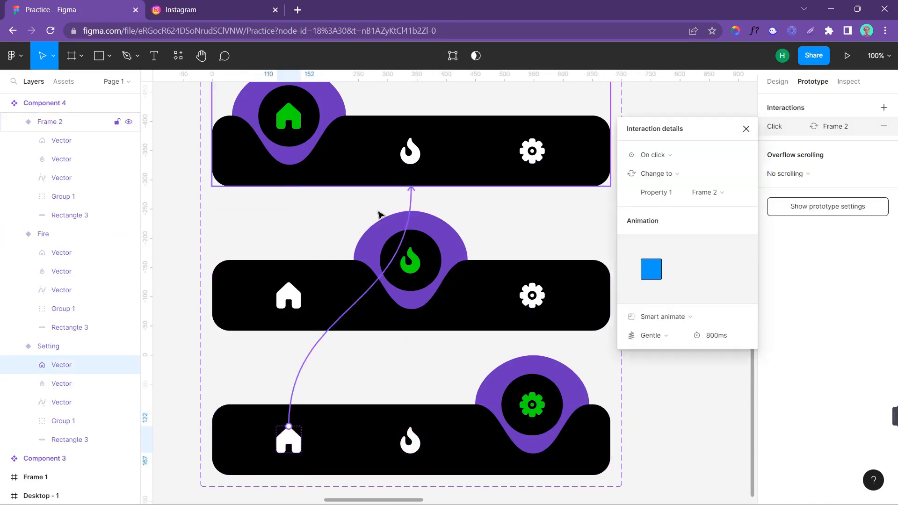
pyautogui.click(719, 372)
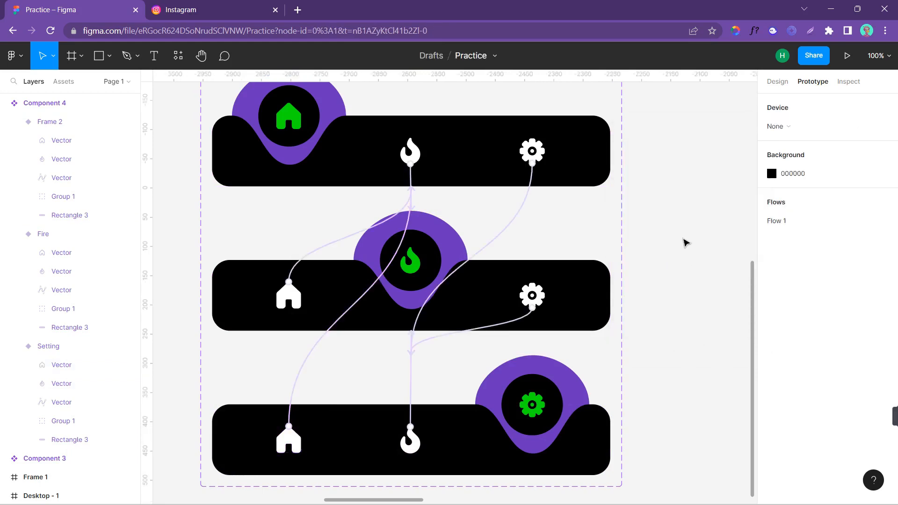
# Return to design editing and move the OFF toggle in the Desktop - 1 frame up and left to about X 328, Y 296
pyautogui.press('-')
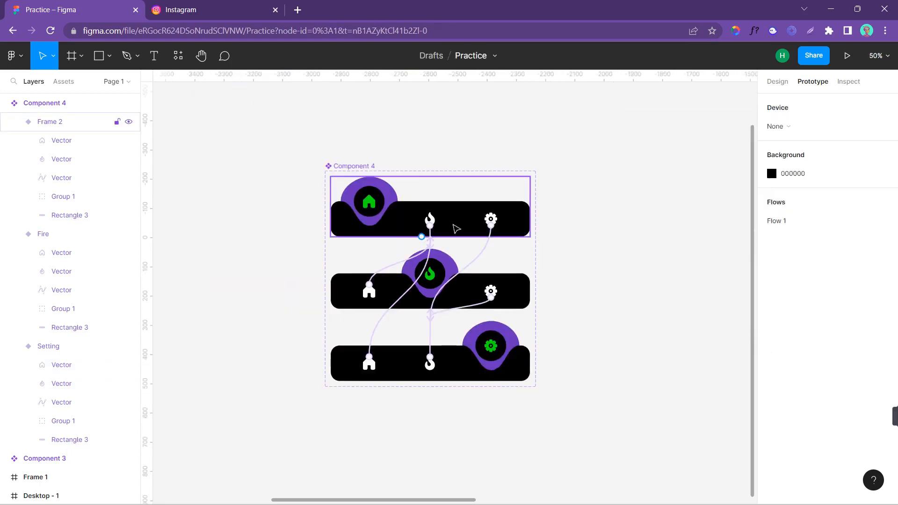
pyautogui.click(776, 83)
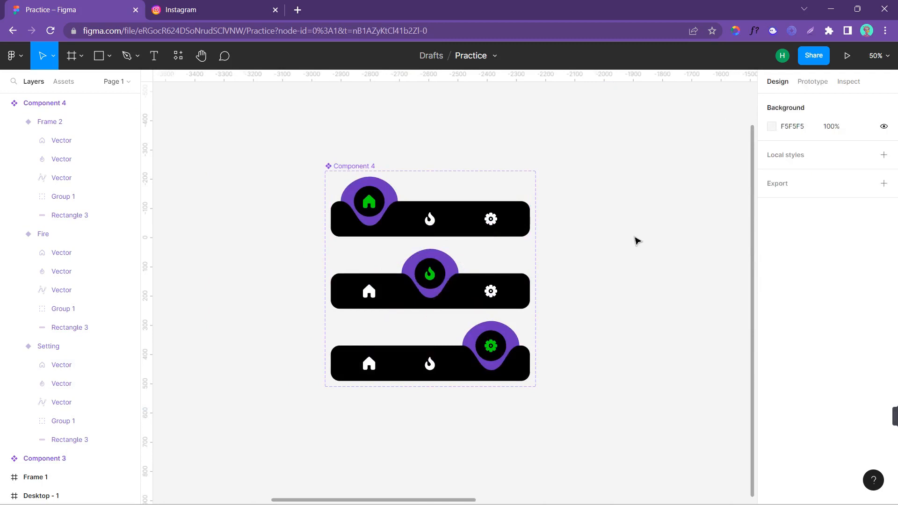
pyautogui.hscroll(10, 638, 241)
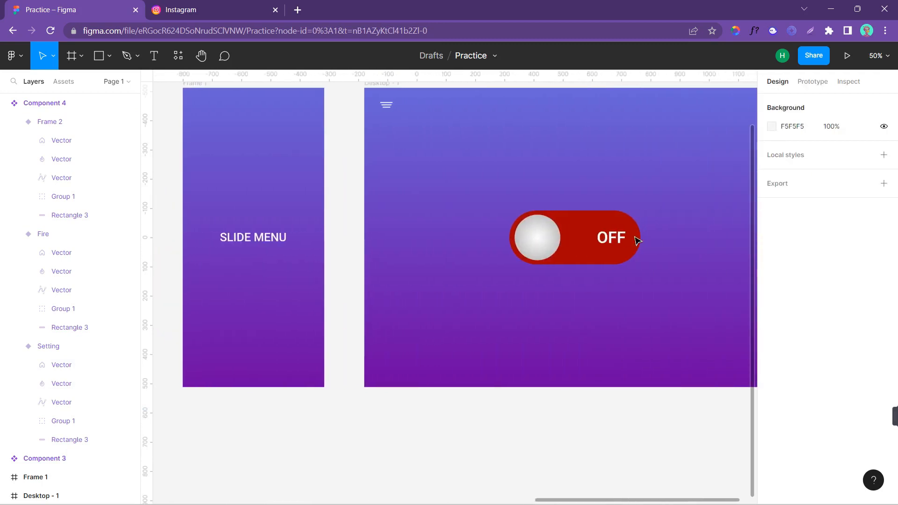
pyautogui.scroll(2, 638, 241)
pyautogui.hscroll(1, 637, 241)
pyautogui.click(23, 57)
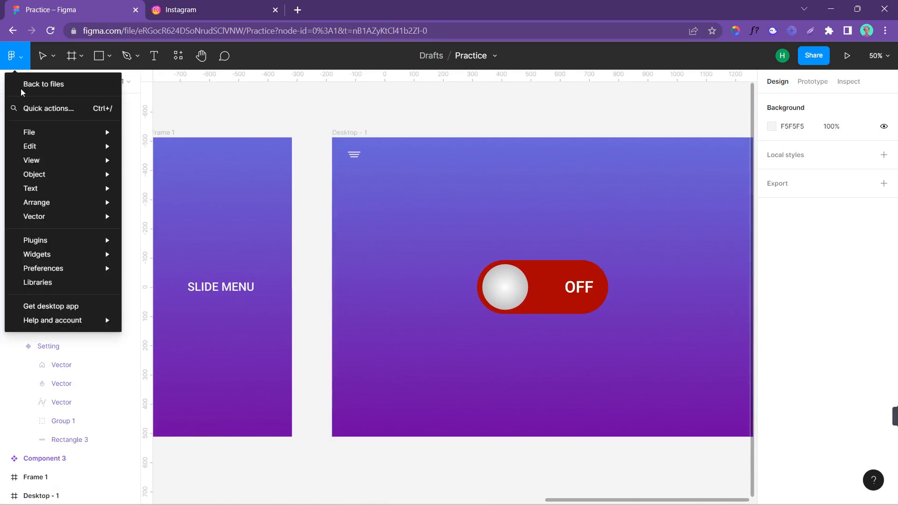
pyautogui.moveTo(29, 132)
pyautogui.click(566, 287)
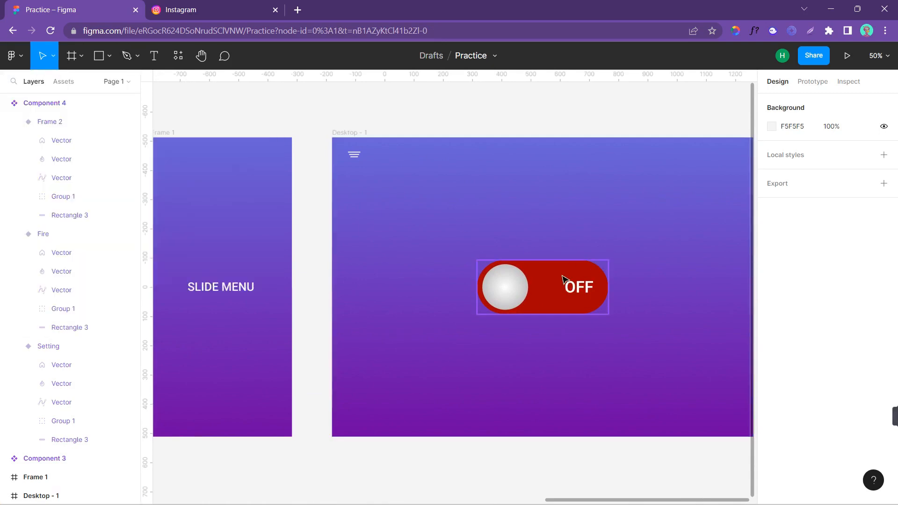
pyautogui.moveTo(563, 277); pyautogui.dragTo(514, 240)
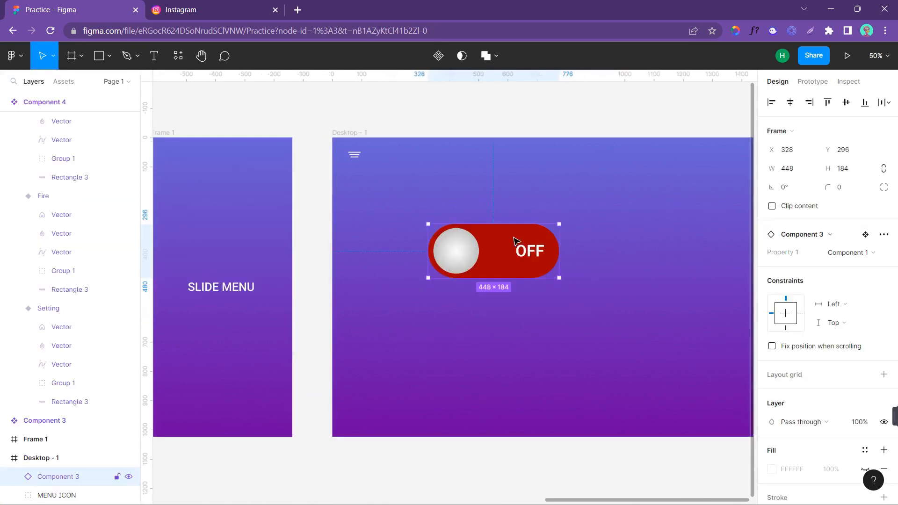
# Delete the OFF toggle from the Desktop - 1 frame and place a Component 4 navigation bar instance at about X 479, Y 481
pyautogui.press('Delete')
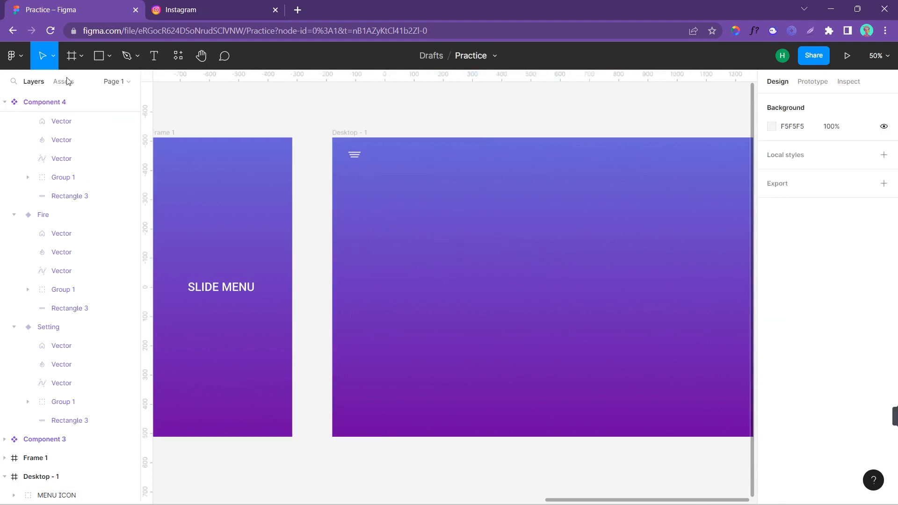
pyautogui.click(20, 60)
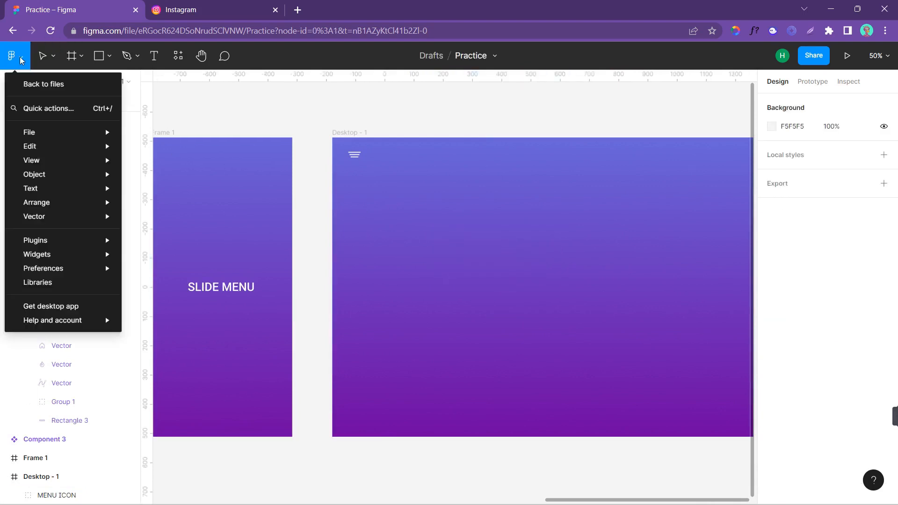
pyautogui.click(20, 60)
pyautogui.click(57, 82)
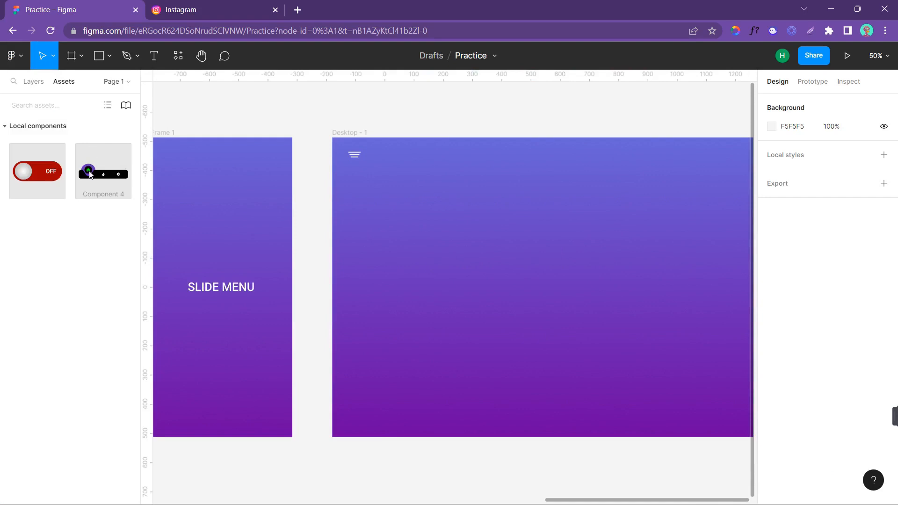
pyautogui.moveTo(117, 176); pyautogui.dragTo(556, 295)
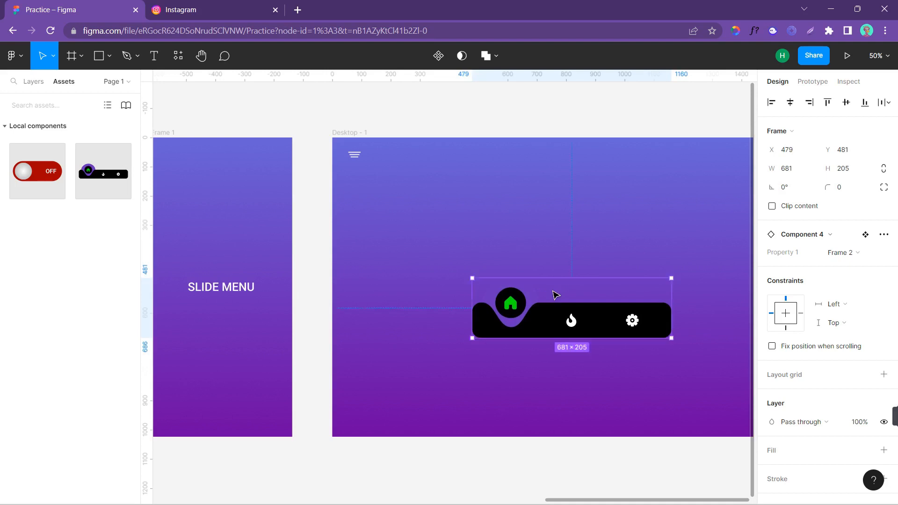
pyautogui.click(531, 111)
# Present the Desktop - 1 frame as a prototype in full screen
pyautogui.hscroll(3, 529, 110)
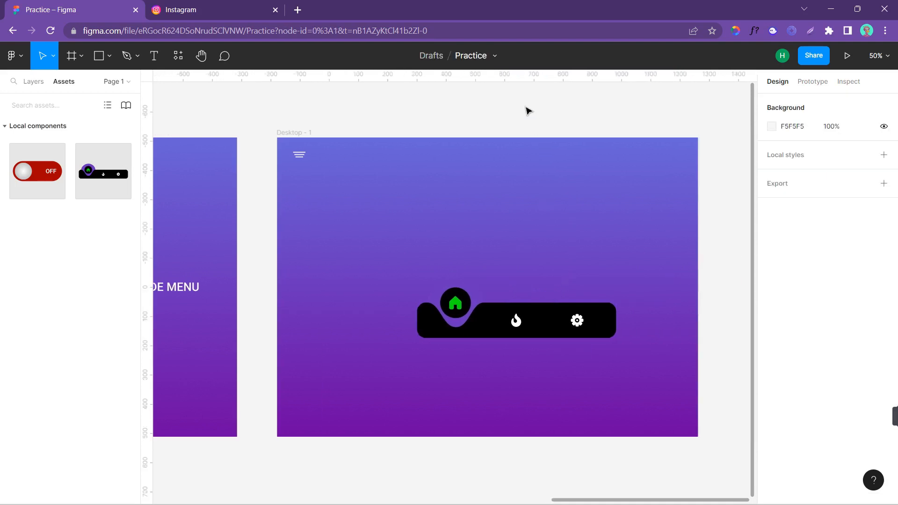
pyautogui.click(277, 134)
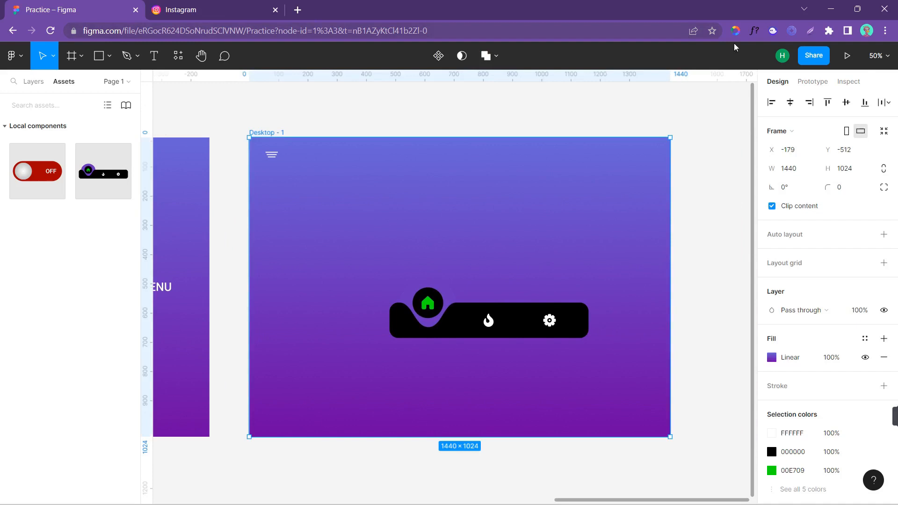
pyautogui.click(846, 56)
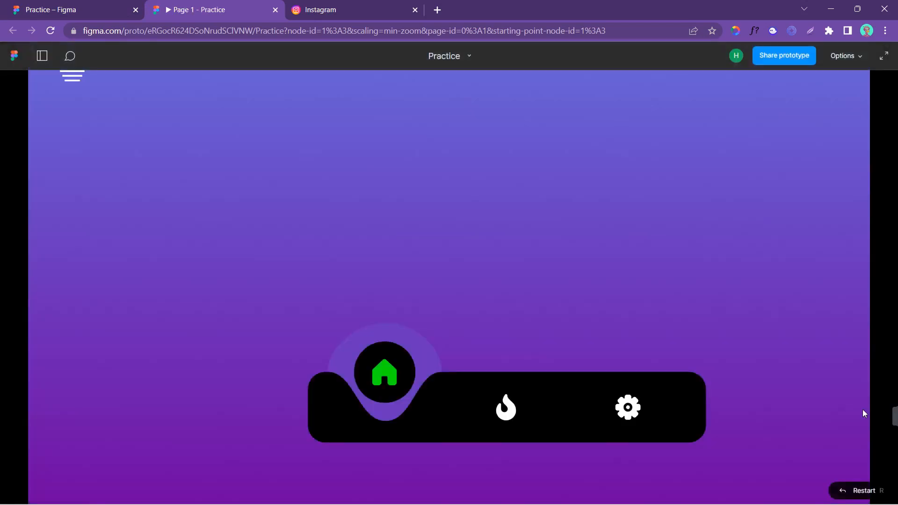
pyautogui.click(884, 57)
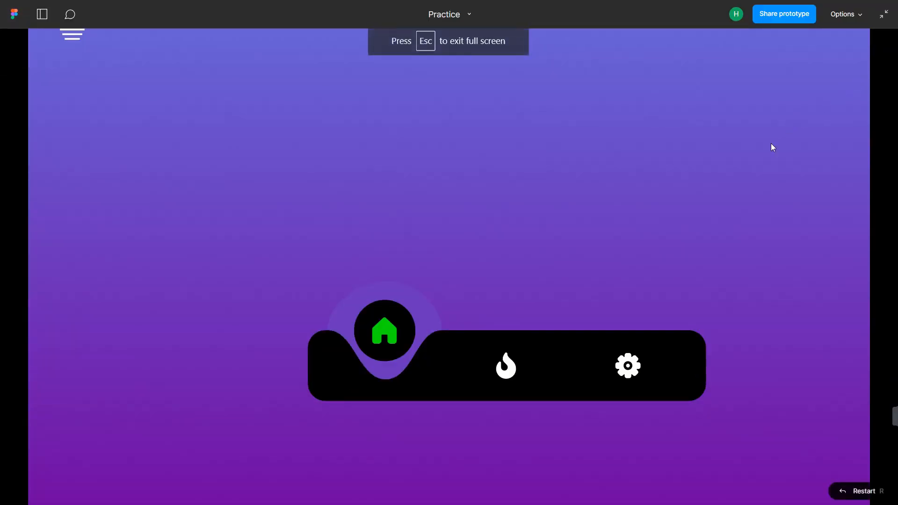
pyautogui.click(772, 144)
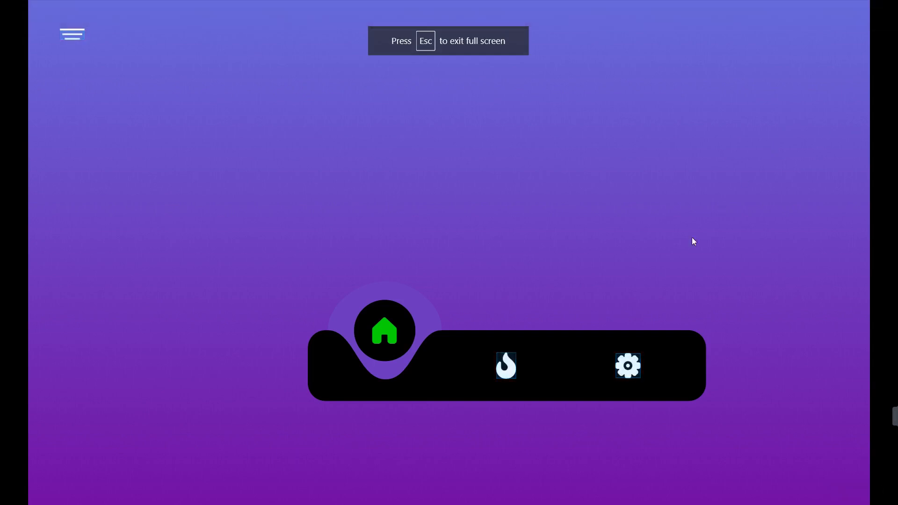
# Test the switching animation between the home, flame and gear icons in the prototype, then leave full screen
pyautogui.click(506, 373)
pyautogui.click(631, 370)
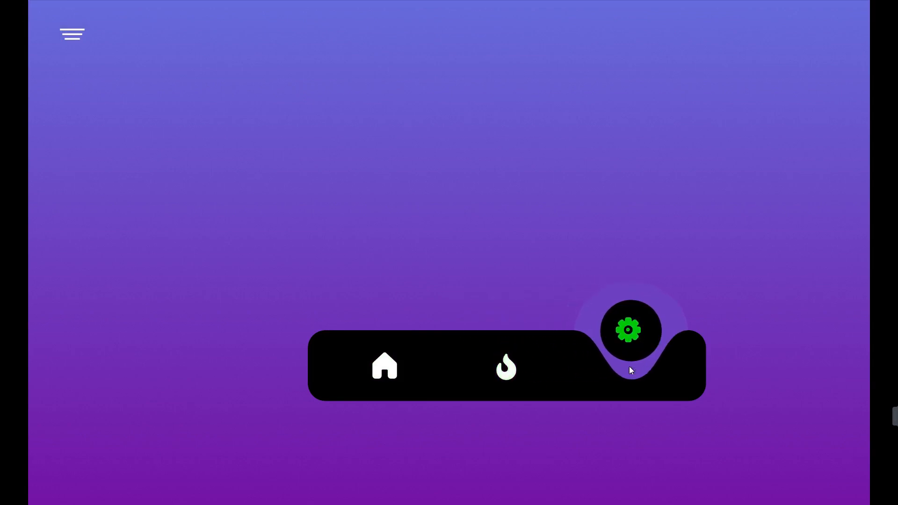
pyautogui.click(389, 375)
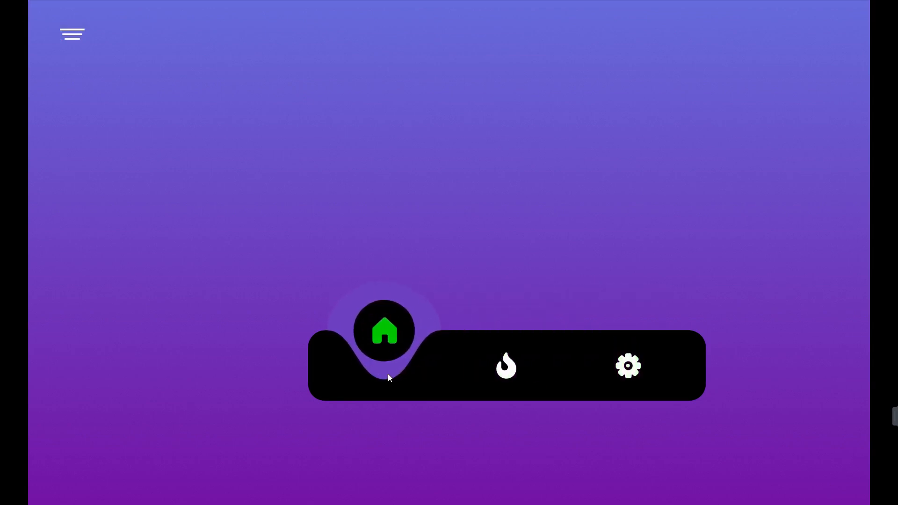
pyautogui.click(621, 372)
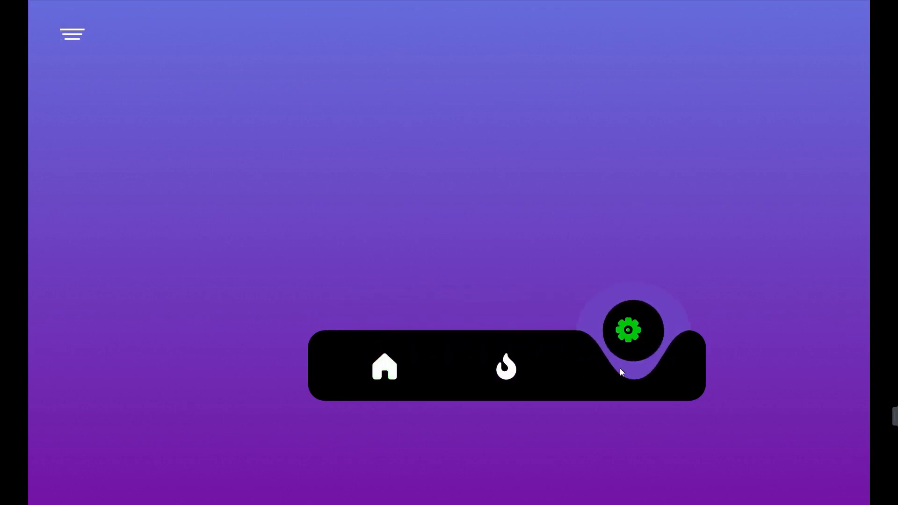
pyautogui.click(504, 376)
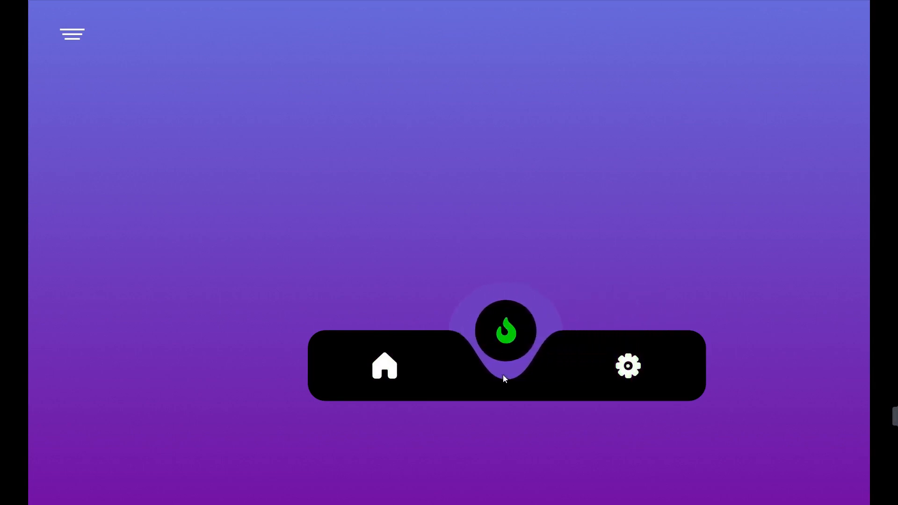
pyautogui.click(392, 374)
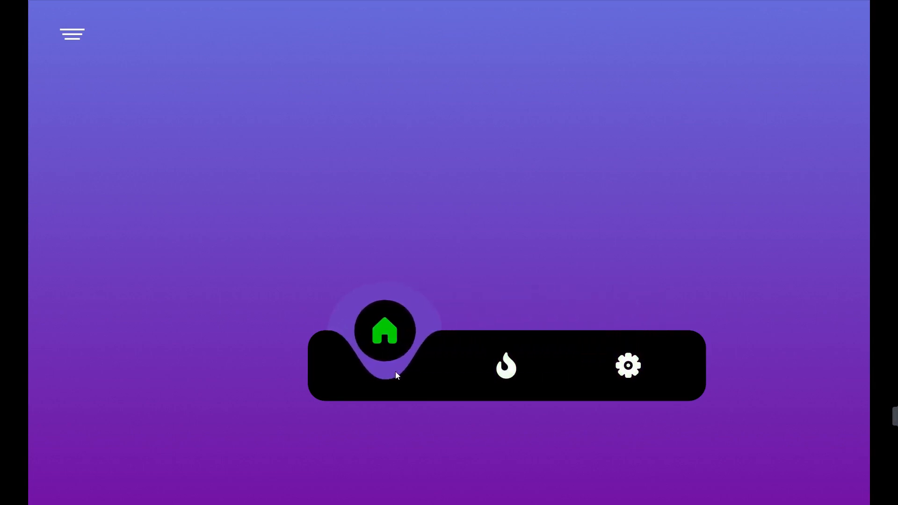
pyautogui.click(506, 377)
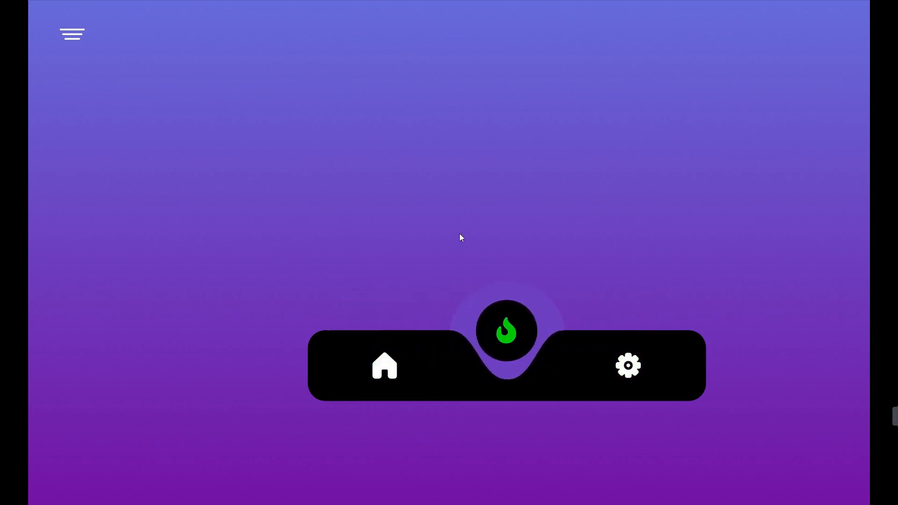
pyautogui.press('Escape')
# Back in the design file, centre the navigation bar horizontally and vertically in the Desktop - 1 frame
pyautogui.click(92, 7)
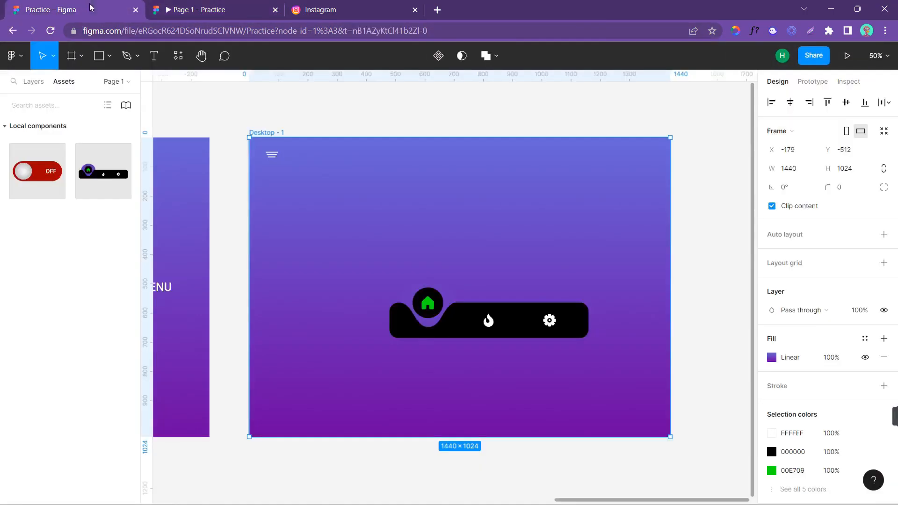
pyautogui.click(466, 312)
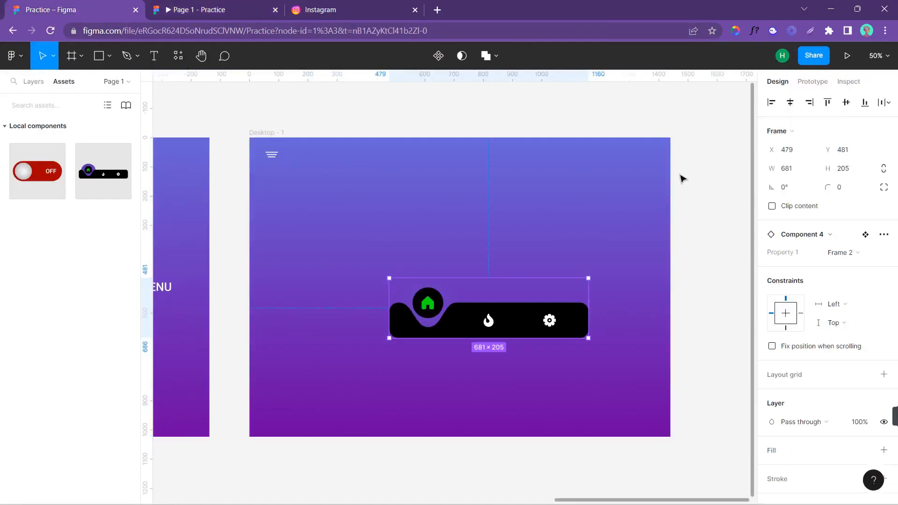
pyautogui.click(790, 102)
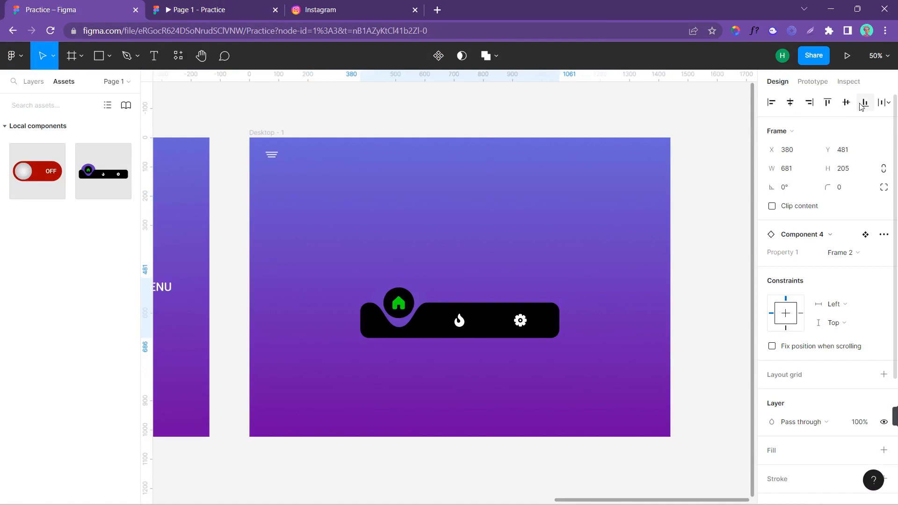
pyautogui.click(847, 102)
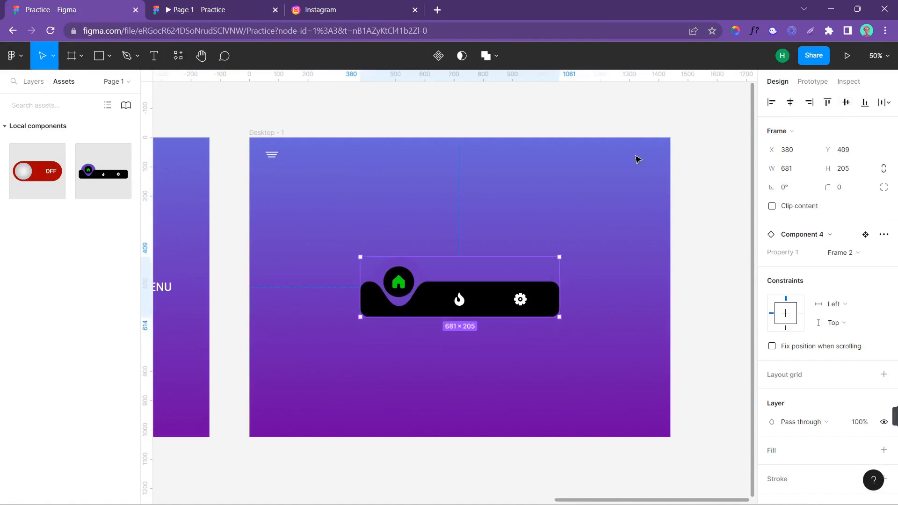
pyautogui.click(614, 127)
# Return to the prototype in full screen and test opening and closing the slide menu from the menu icon
pyautogui.click(190, 10)
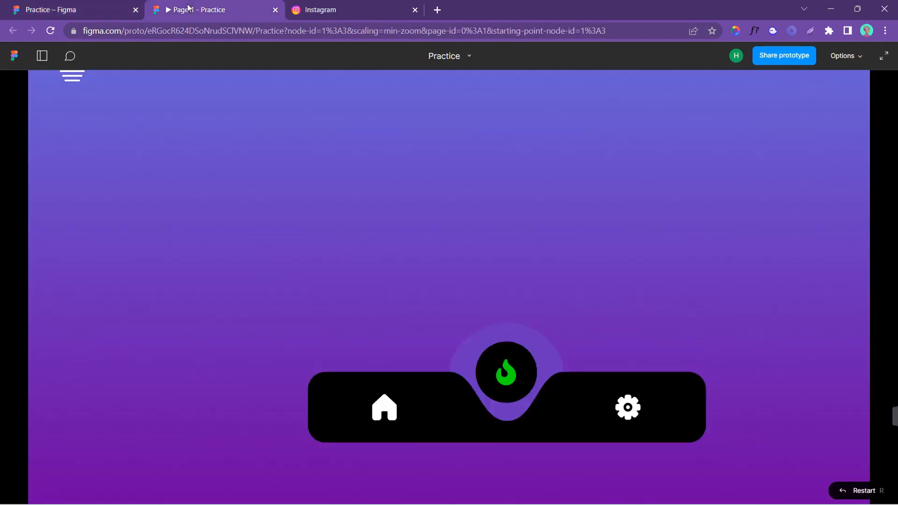
pyautogui.click(496, 205)
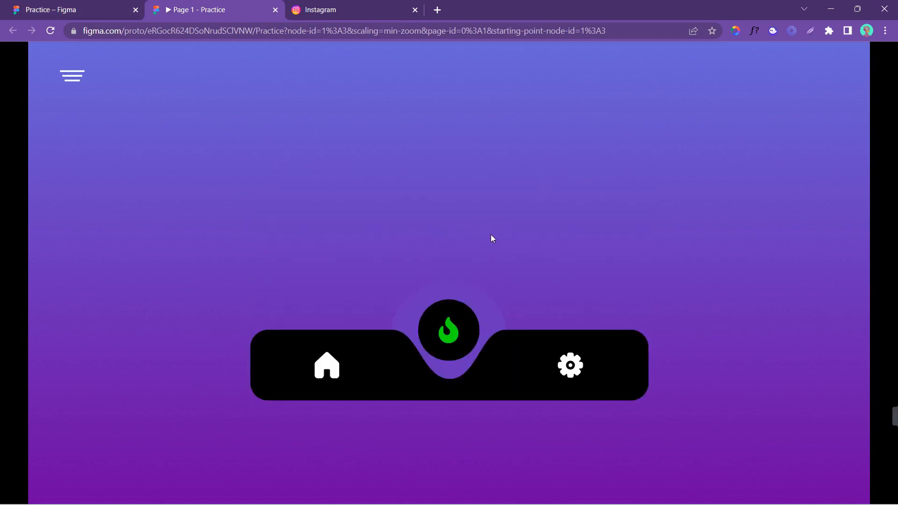
pyautogui.click(884, 58)
pyautogui.click(762, 174)
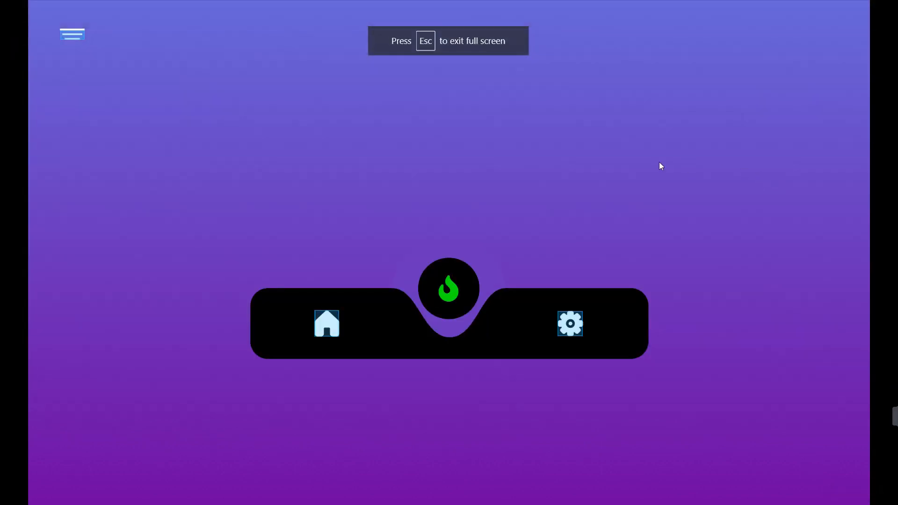
pyautogui.click(78, 42)
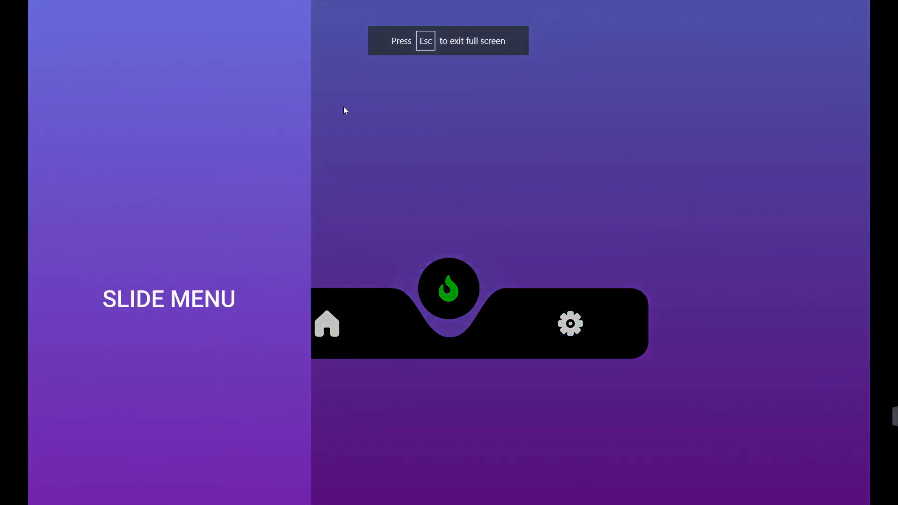
pyautogui.click(326, 238)
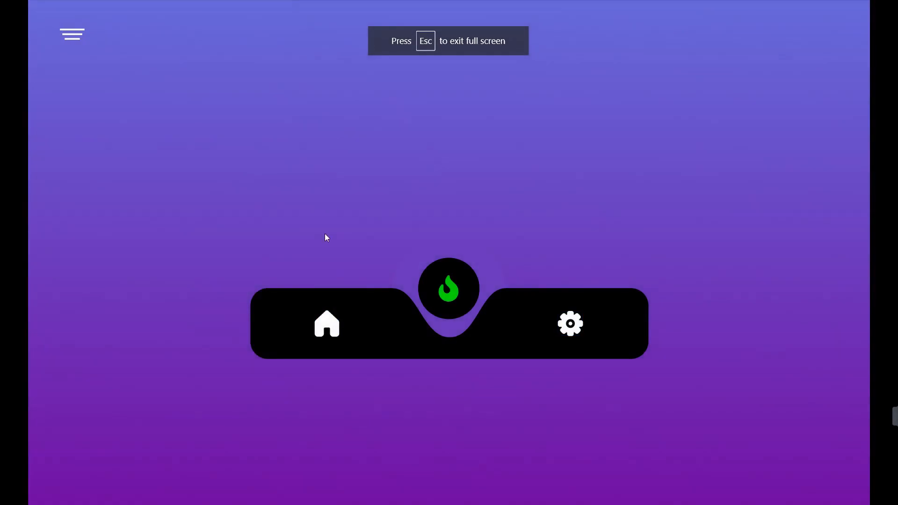
# Test the centred navigation bar by switching among its home, flame and gear icons, then return to the design file
pyautogui.click(333, 323)
pyautogui.click(440, 328)
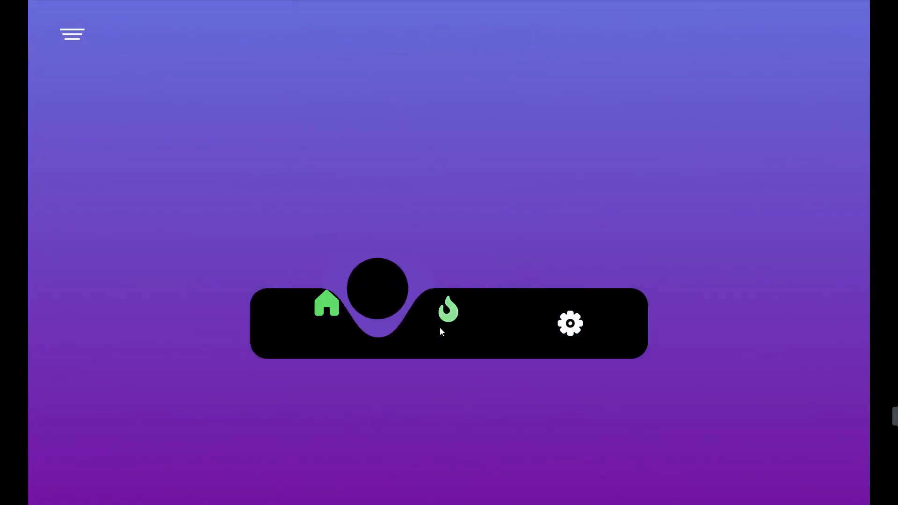
pyautogui.click(569, 335)
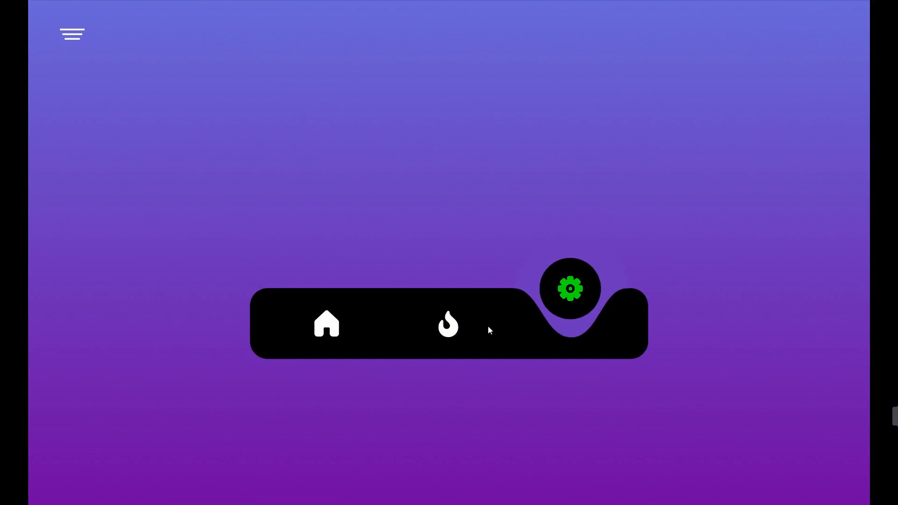
pyautogui.click(444, 330)
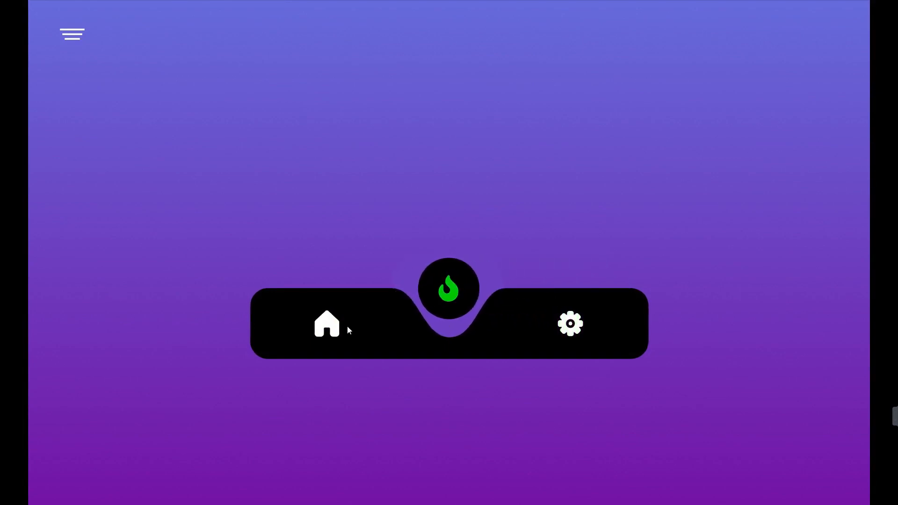
pyautogui.click(333, 333)
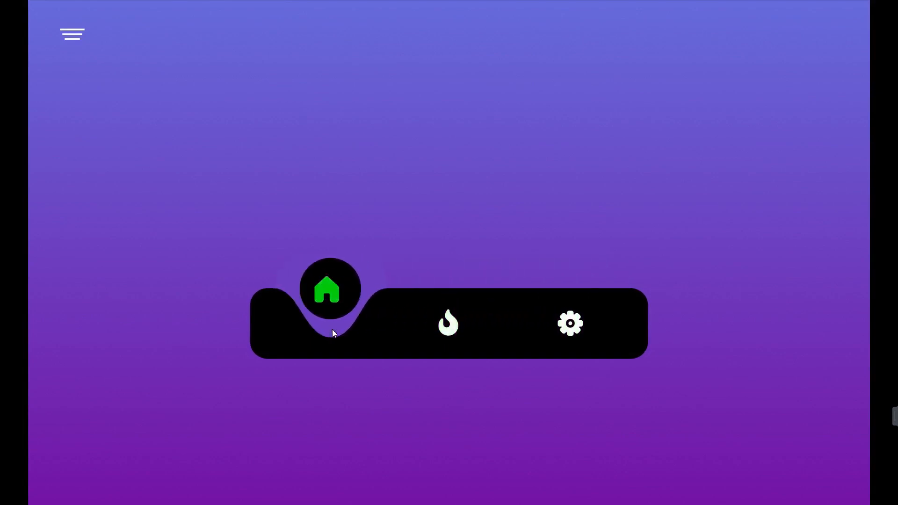
pyautogui.click(572, 332)
pyautogui.click(450, 327)
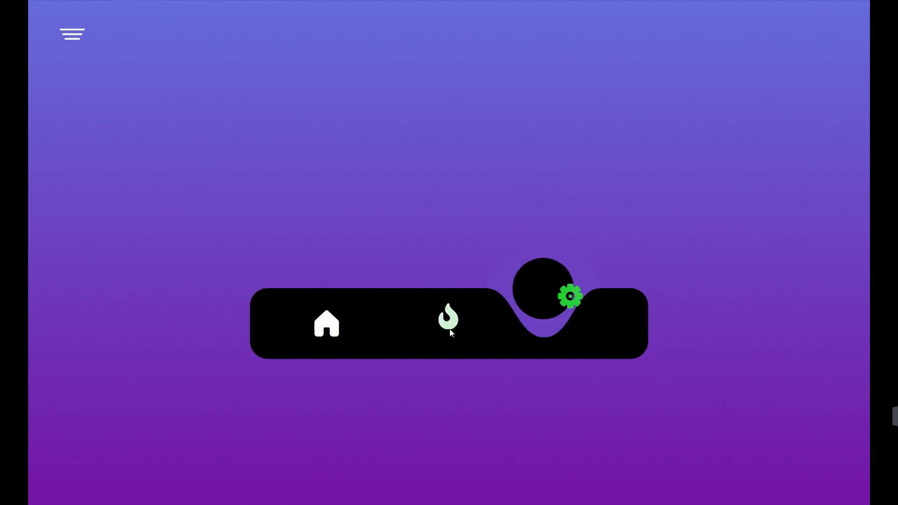
pyautogui.press('F11')
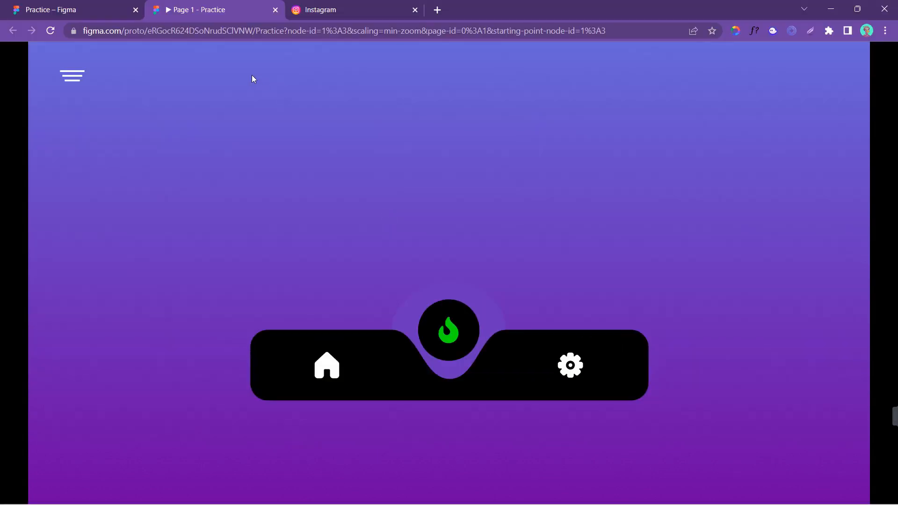
pyautogui.click(128, 13)
pyautogui.moveTo(873, 419)
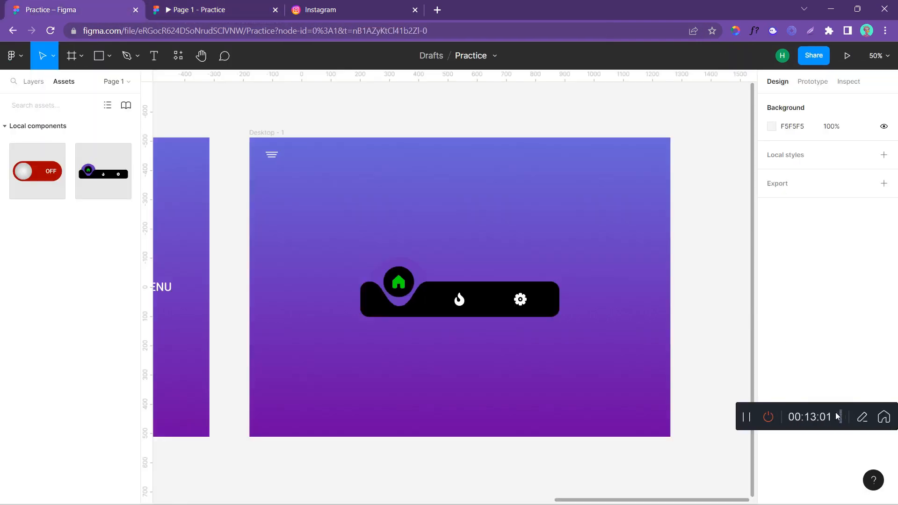